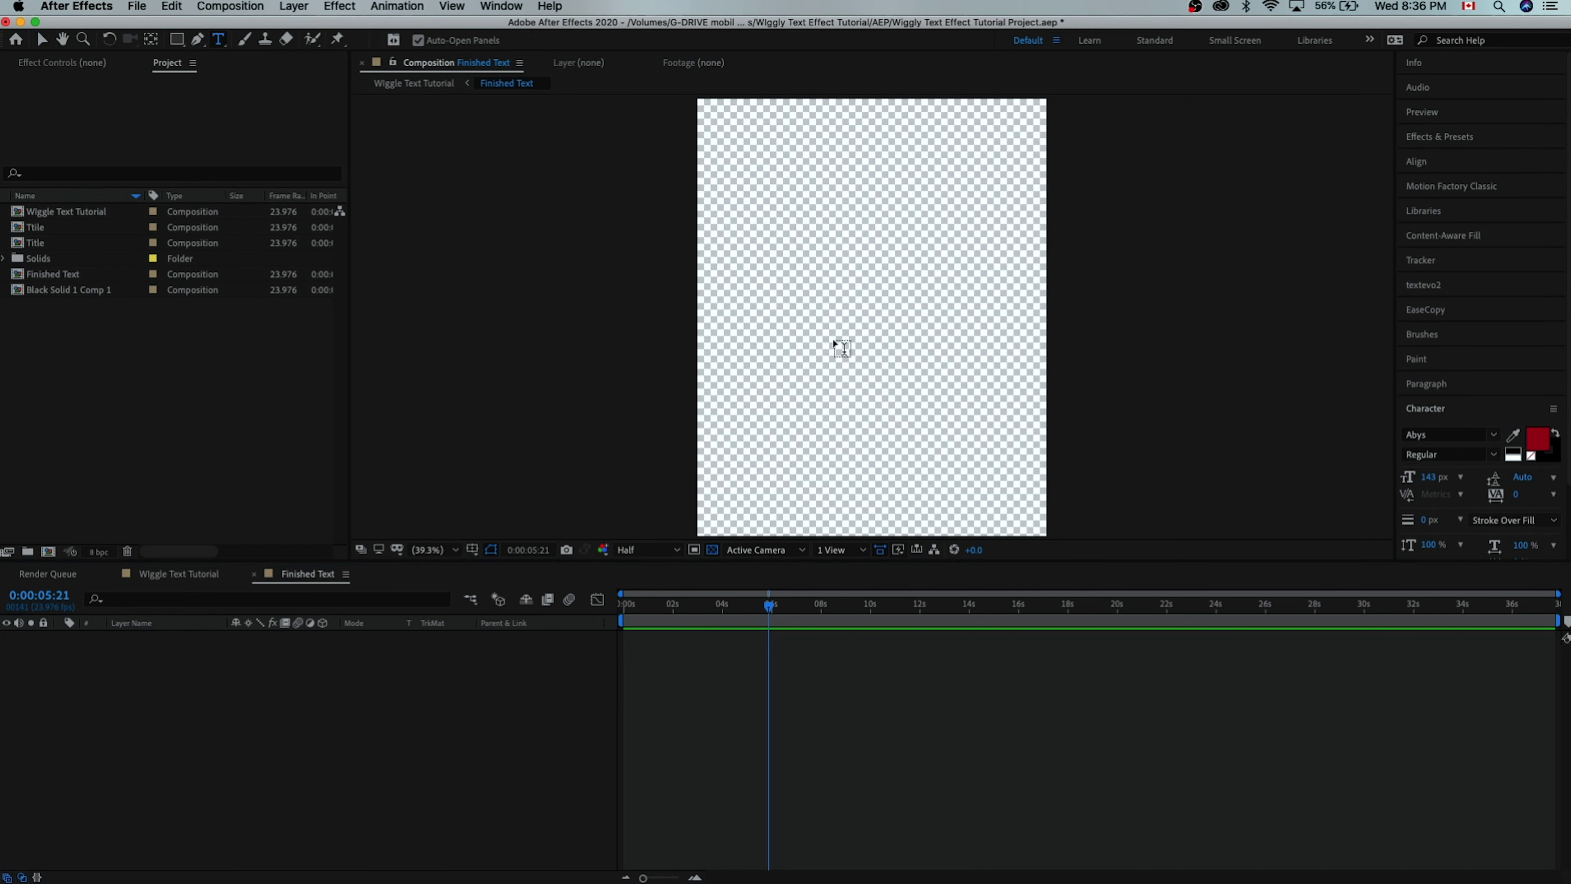
left_click(769, 305)
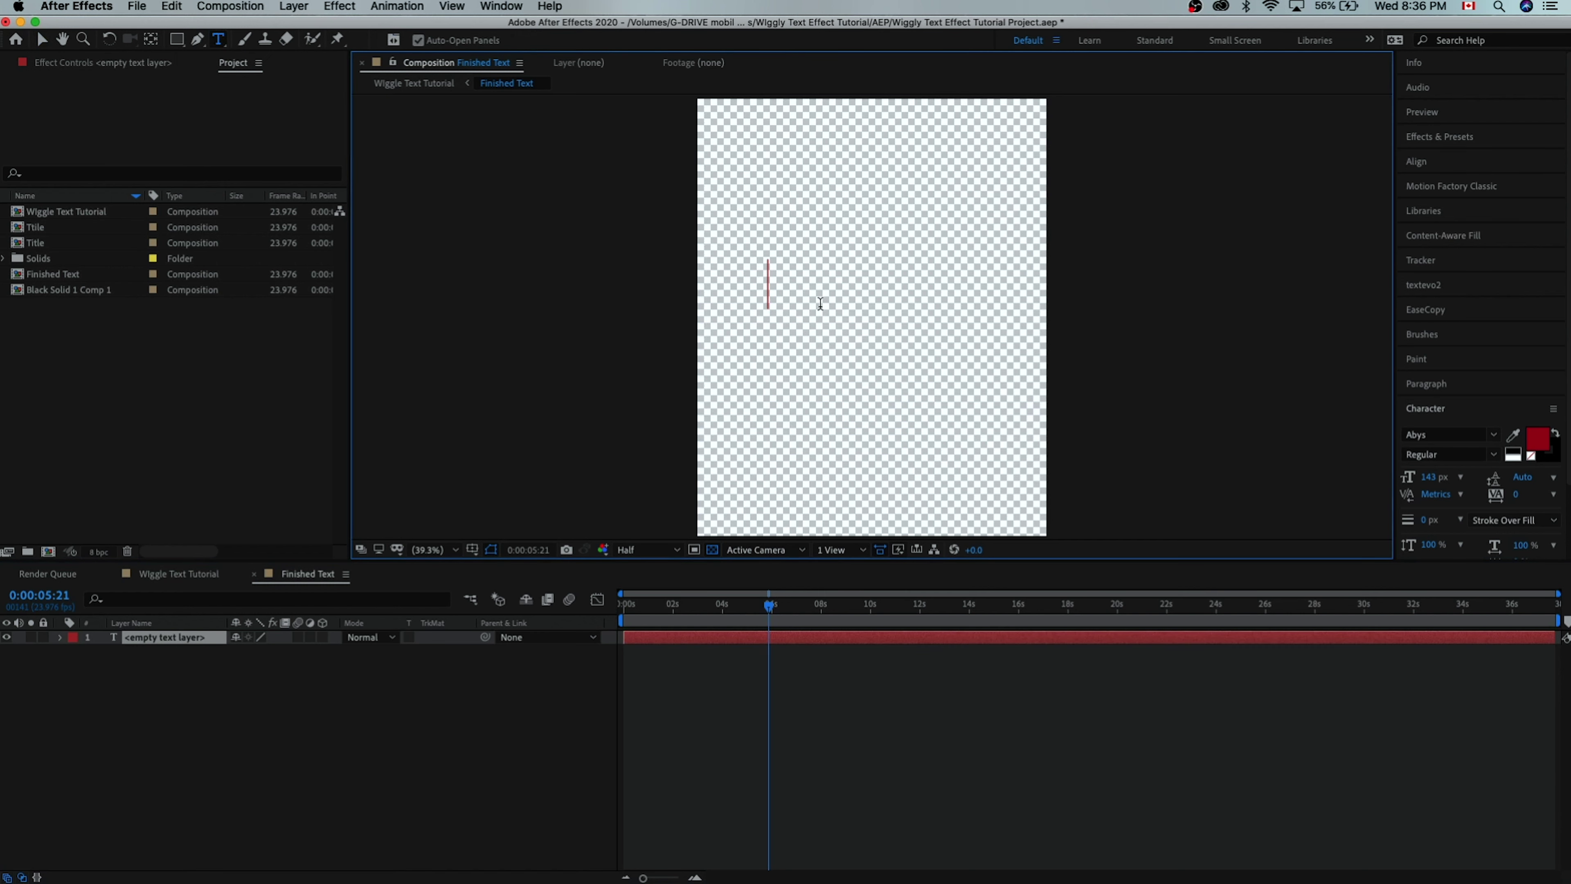
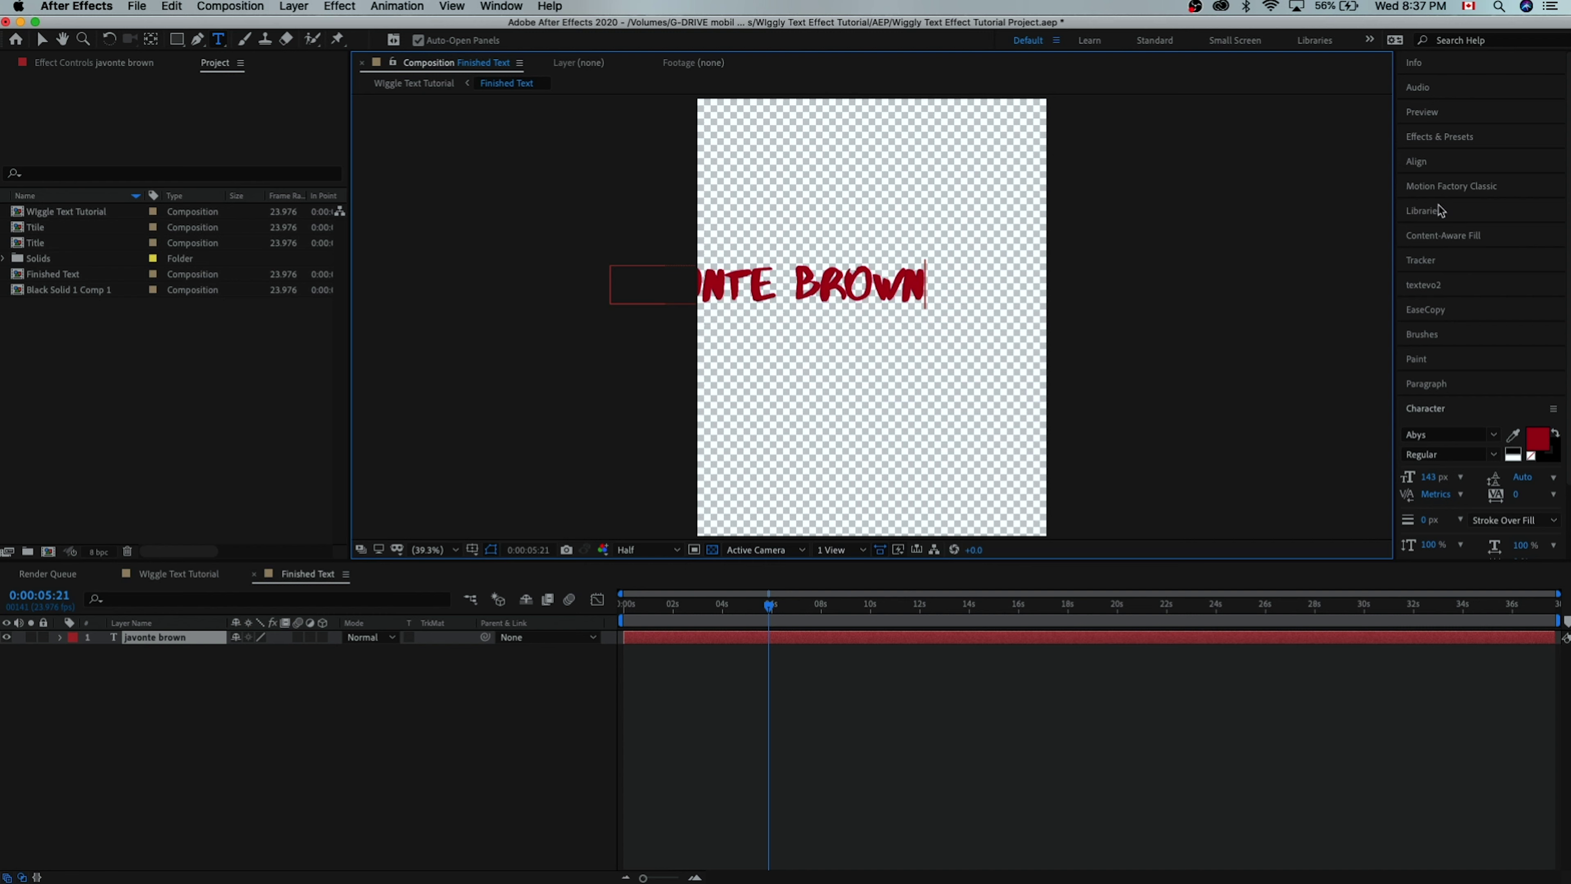
left_click(1416, 161)
left_click(1440, 203)
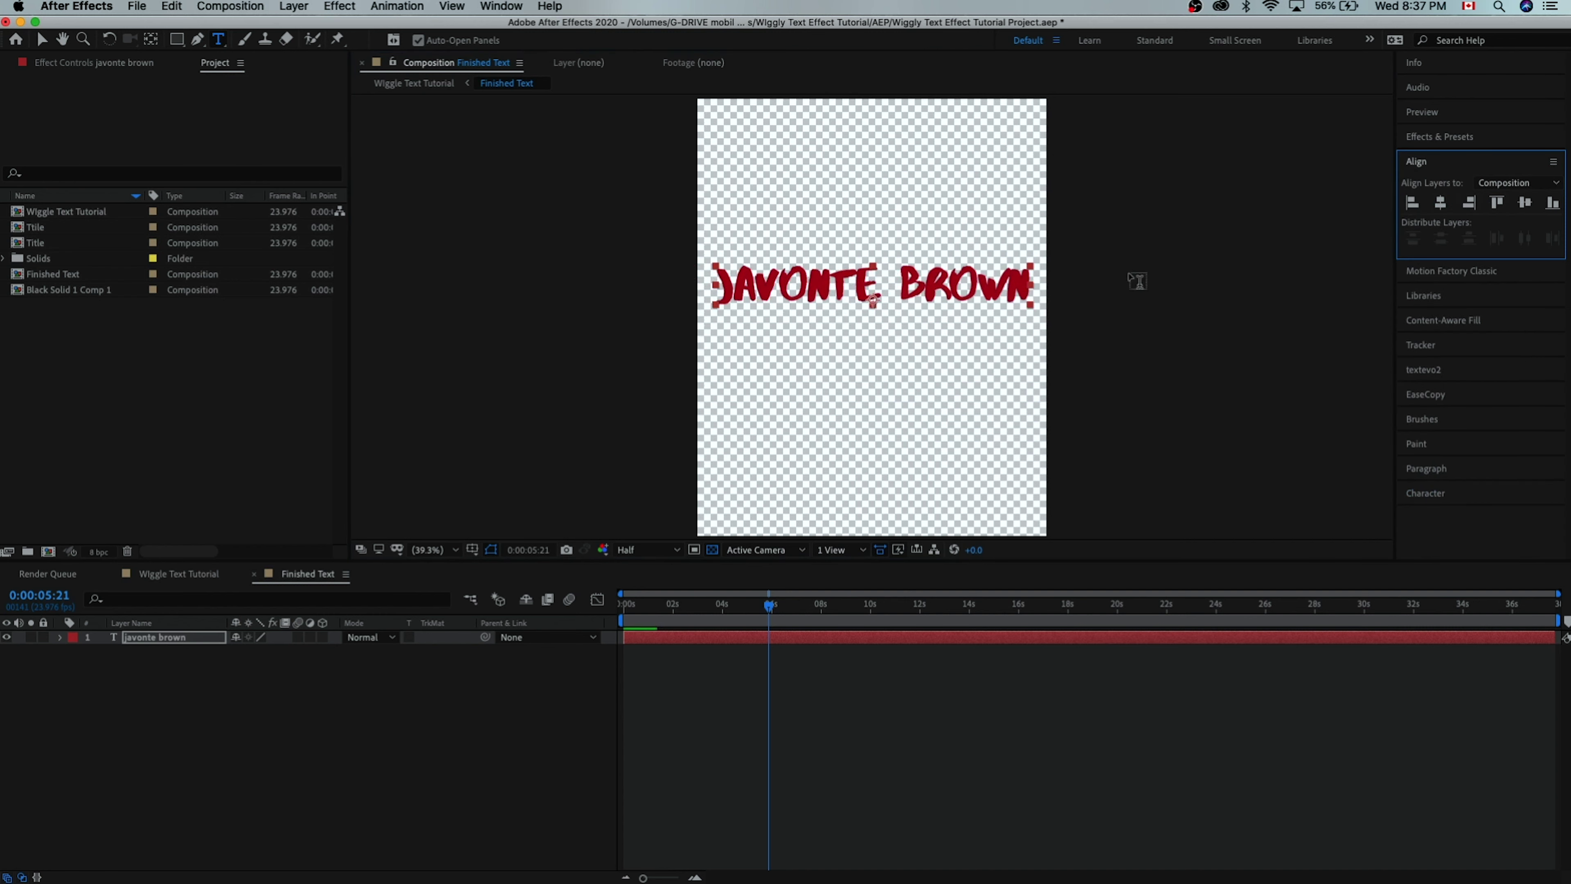
left_click(200, 691)
left_click(170, 641)
key("Return")
key("Right")
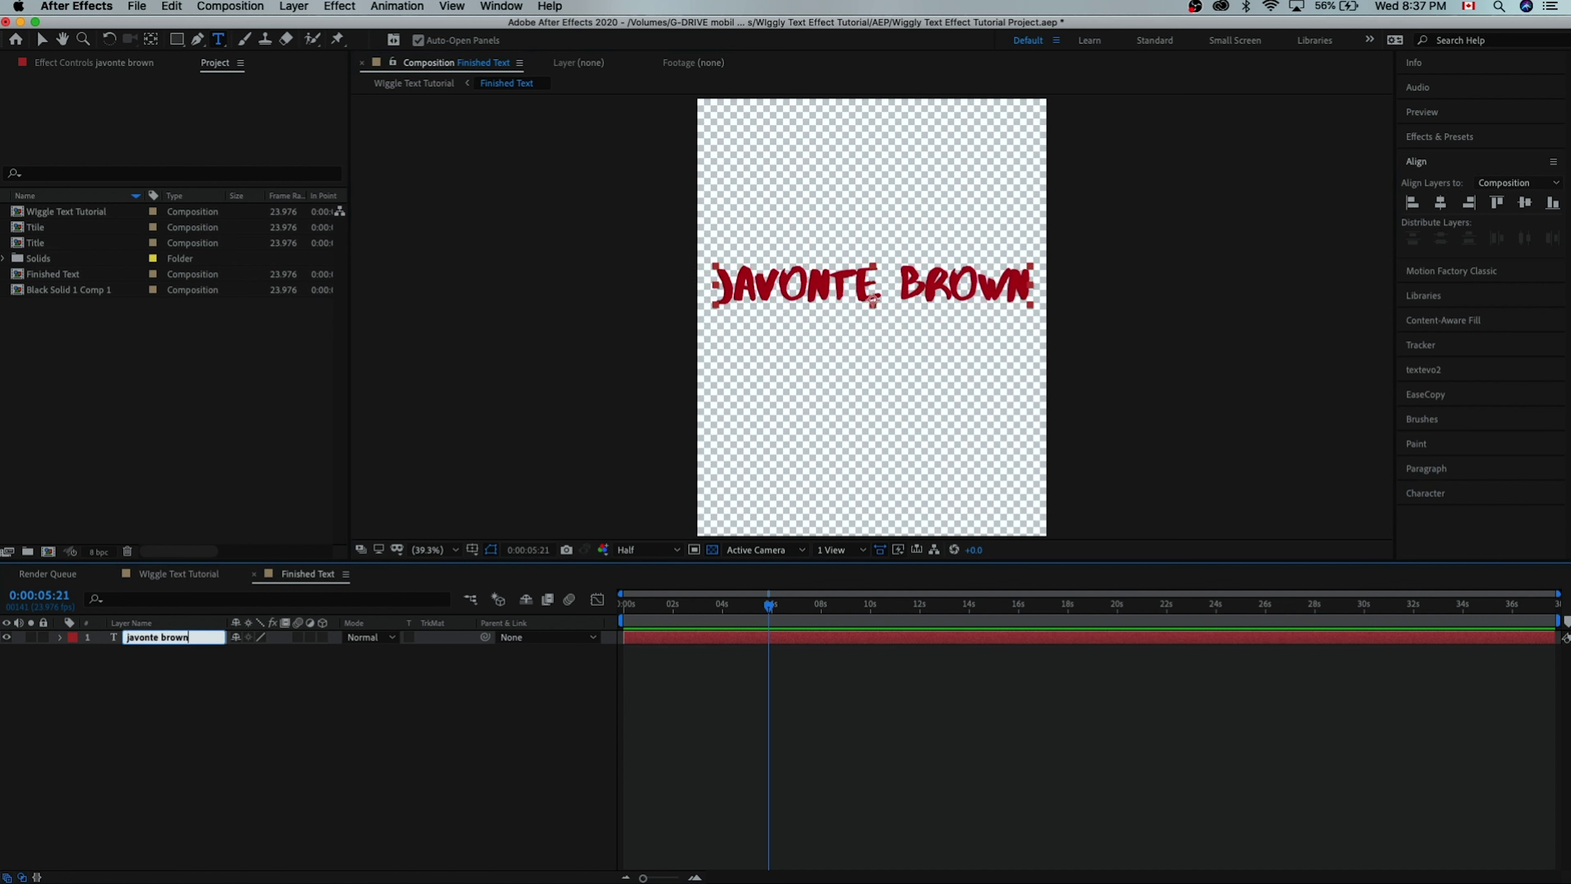
left_click(189, 652)
left_click(192, 640)
key("super+d")
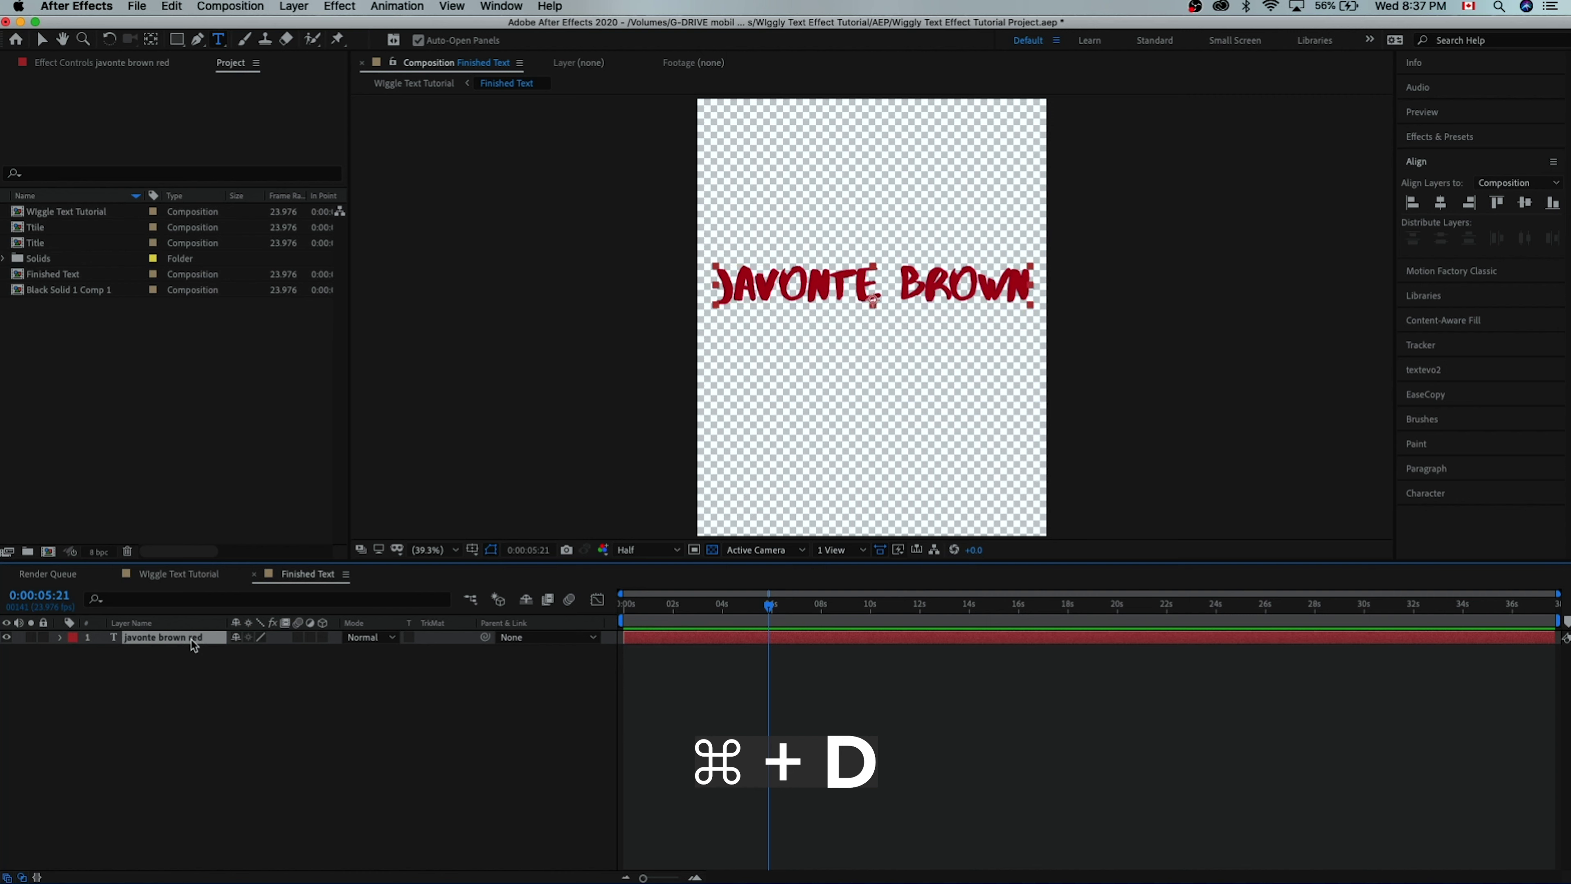
key("Return")
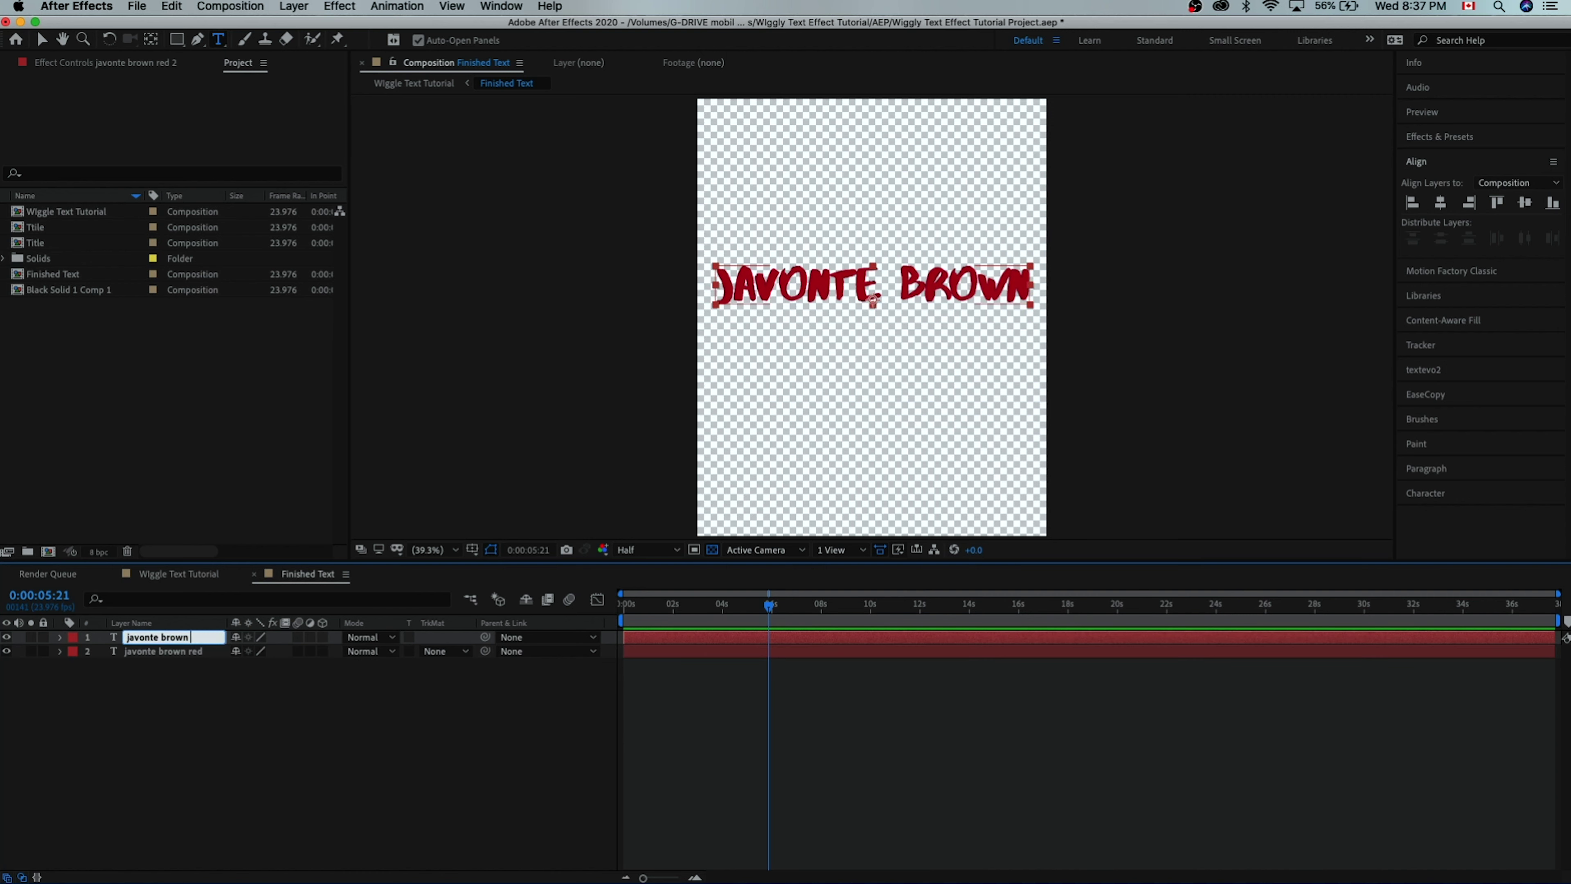
key("Return")
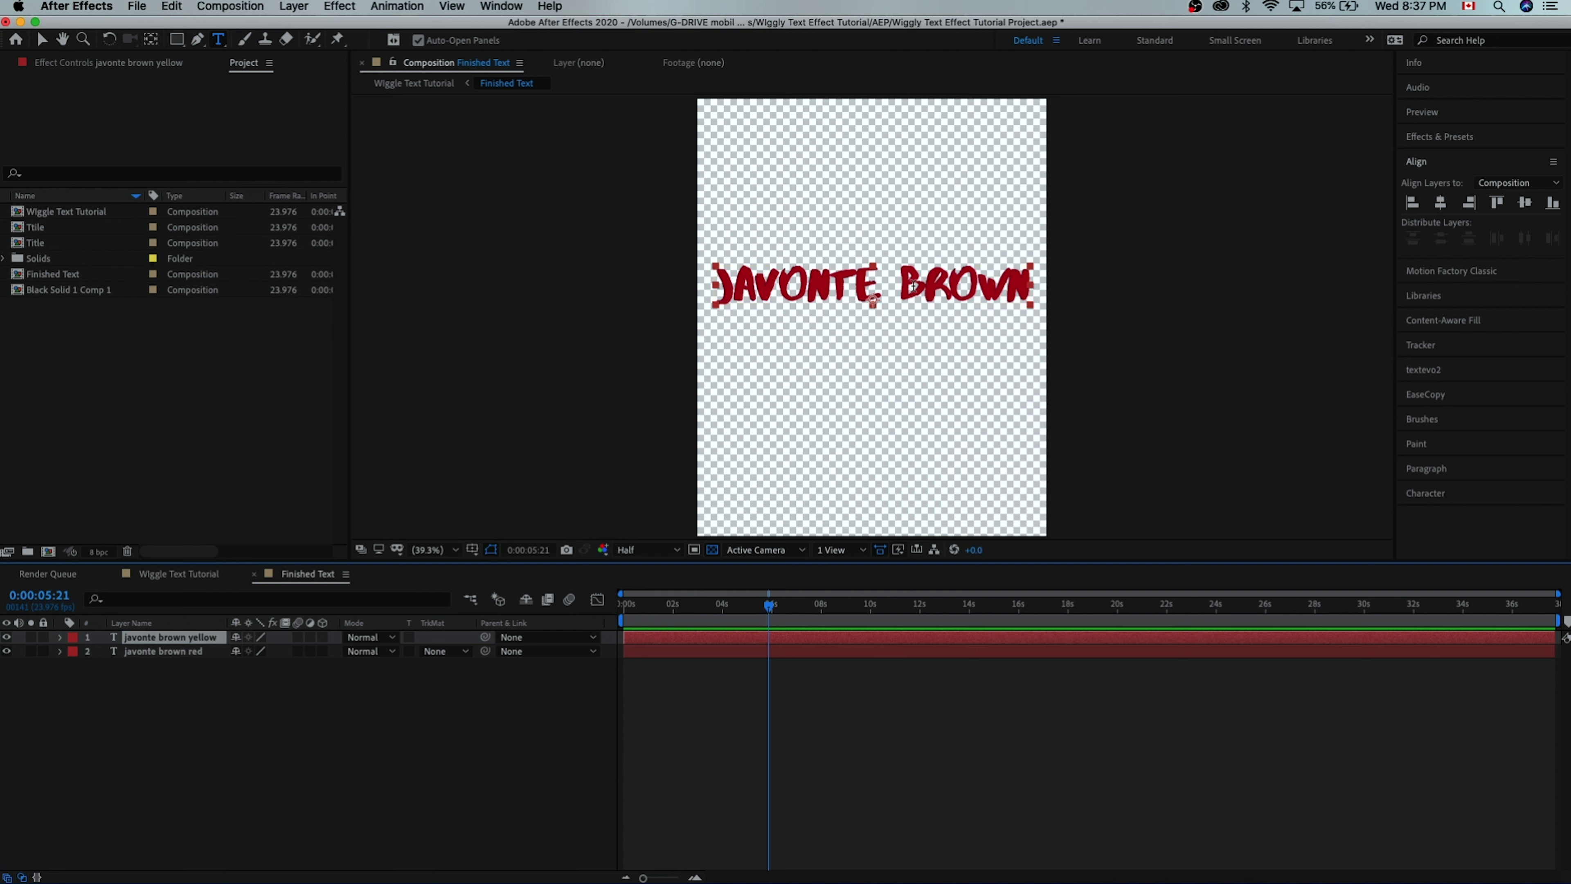
left_click(6, 651)
- Set the duplicate's text fill colour to yellow DED405
left_click(860, 299)
key("super+a")
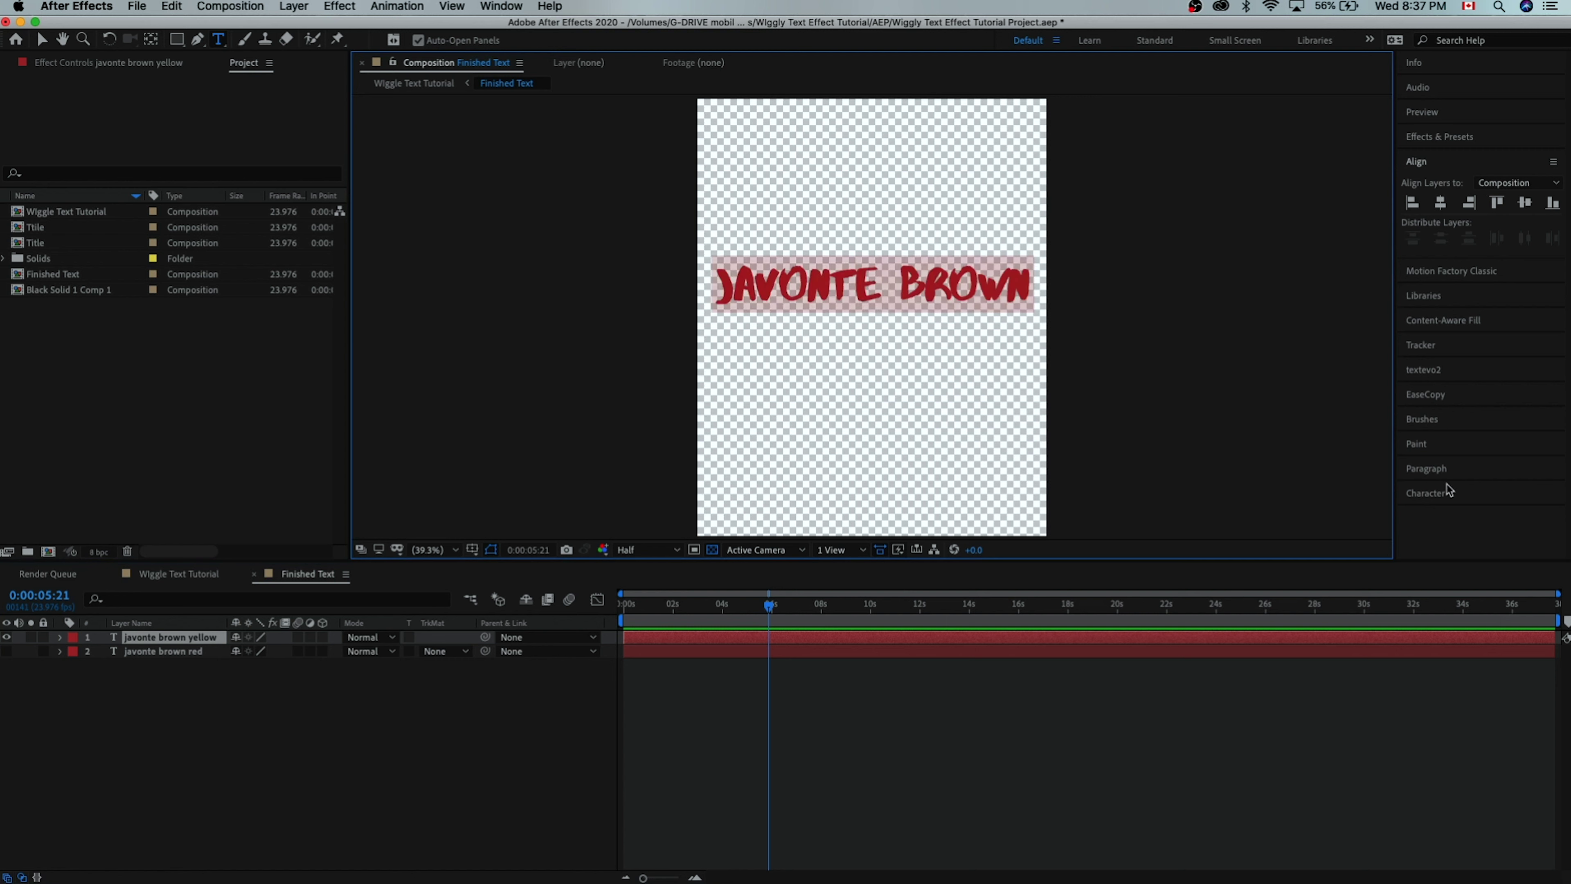
left_click(1448, 493)
left_click(1532, 441)
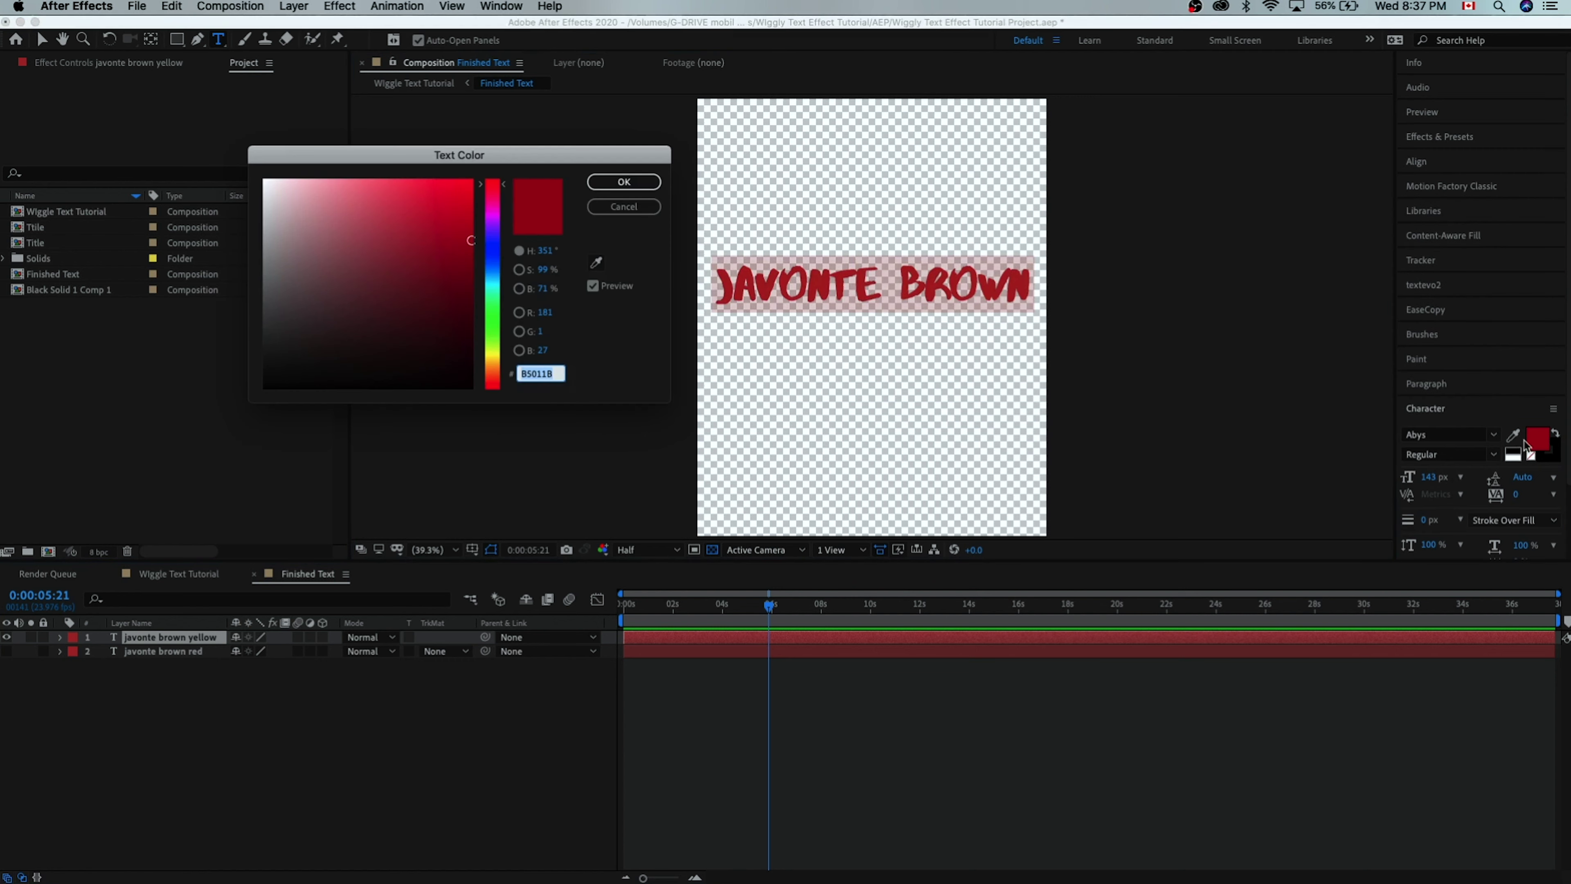
left_click(497, 325)
left_click(496, 356)
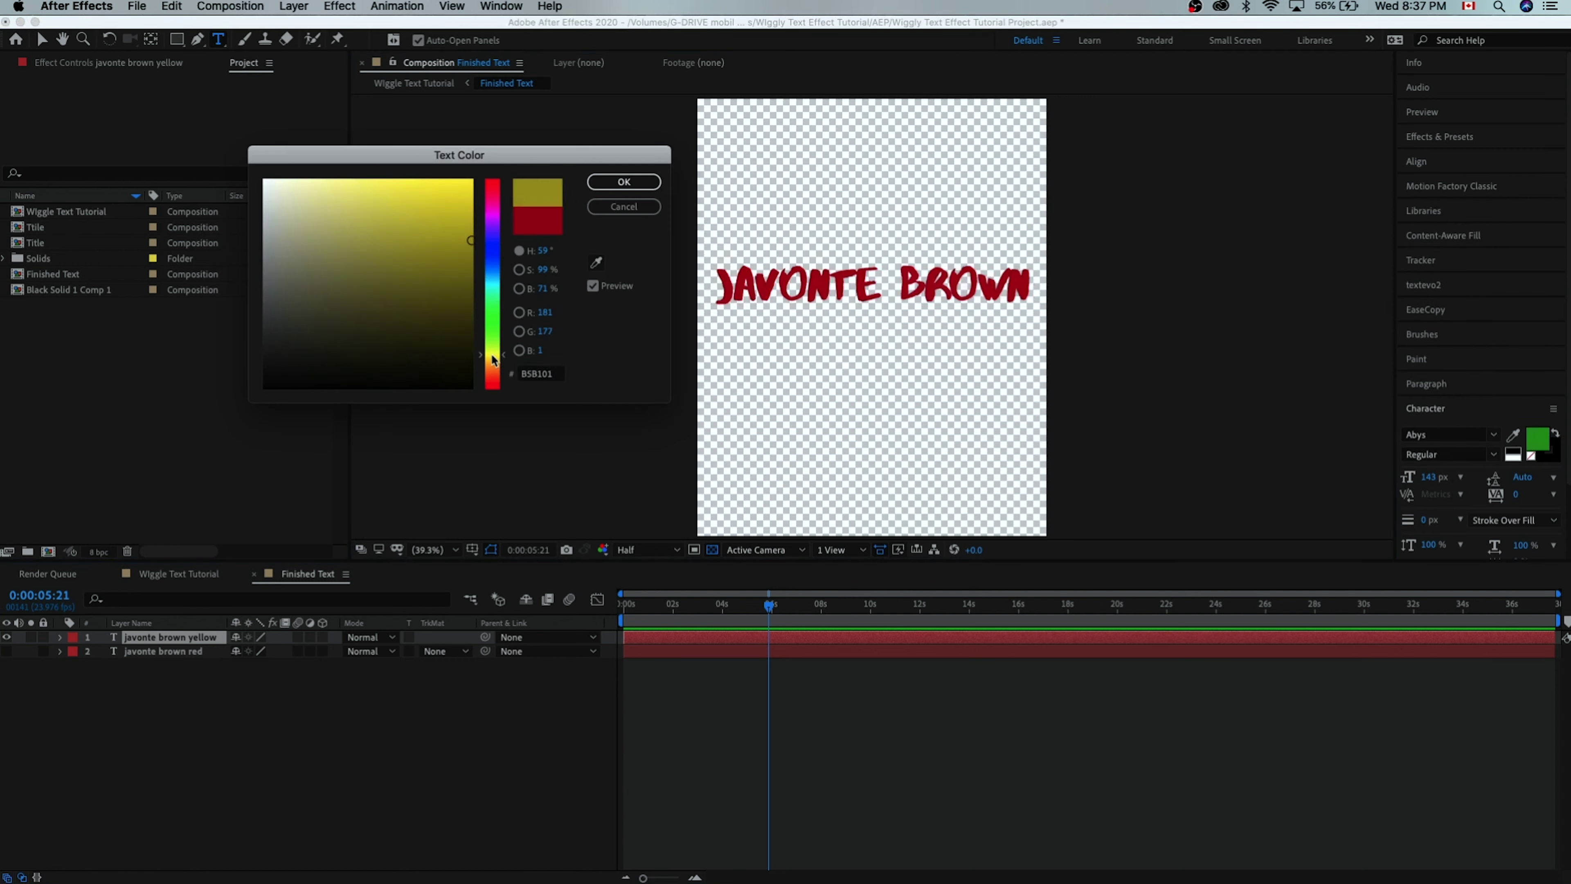
left_click(470, 211)
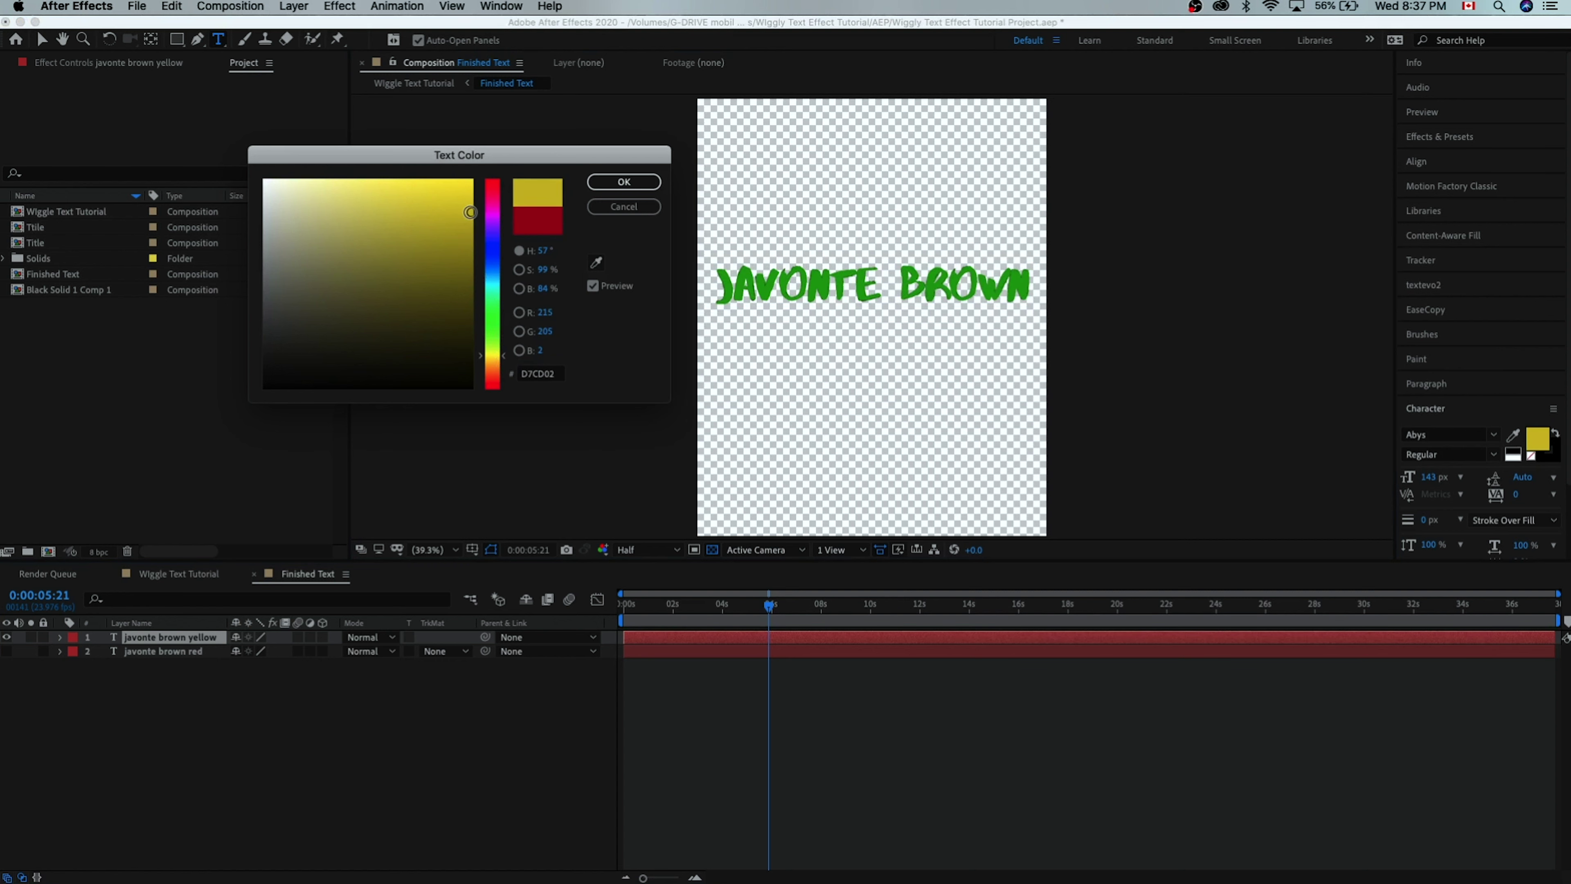
left_click(468, 206)
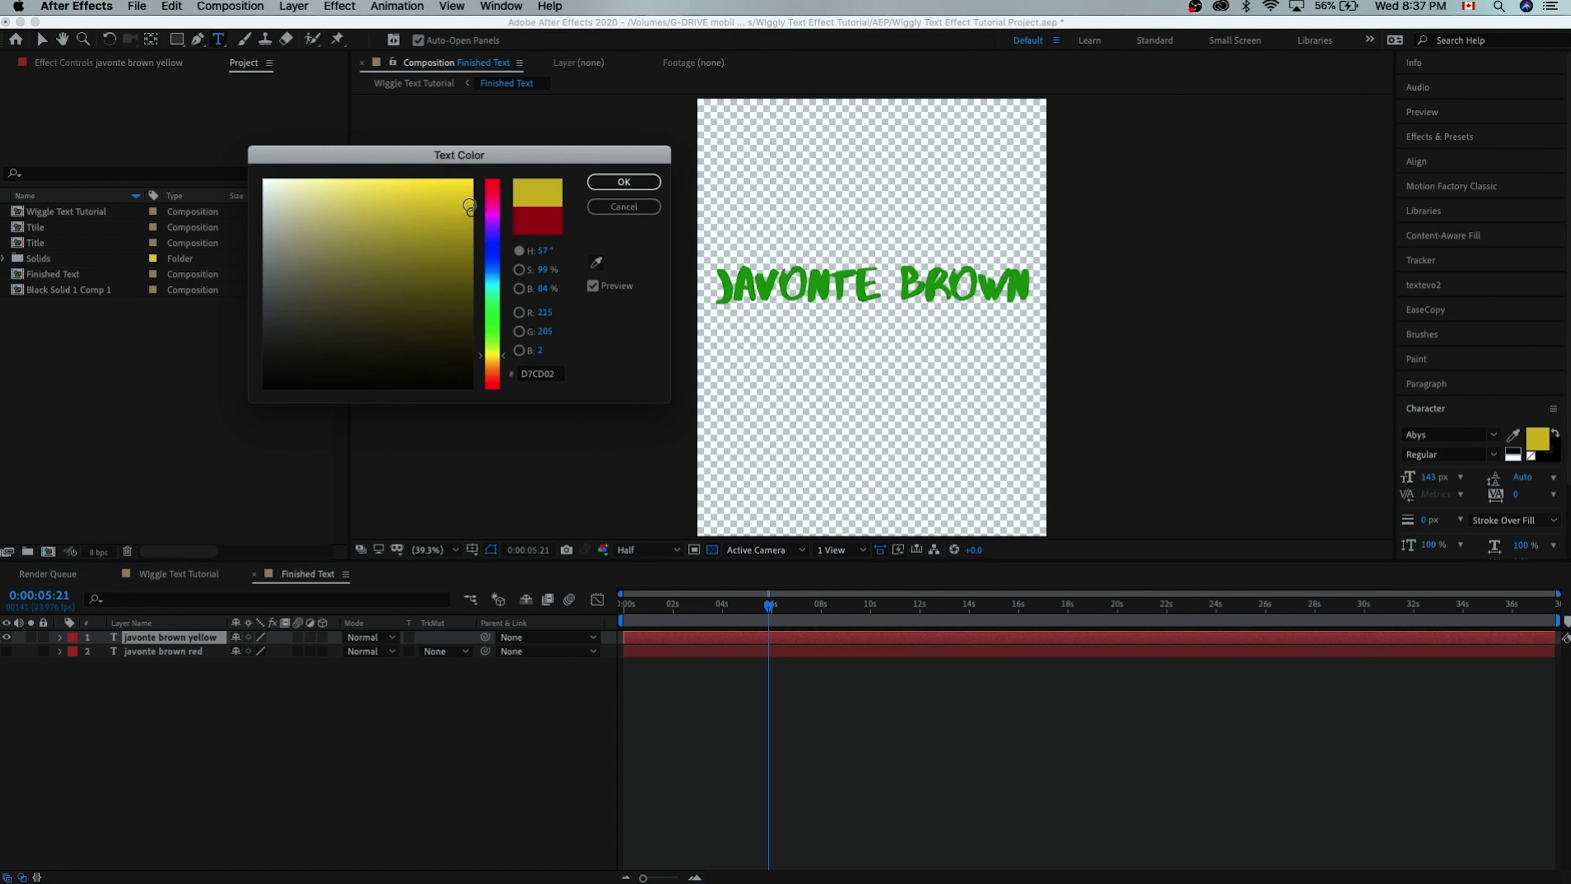
left_click(623, 182)
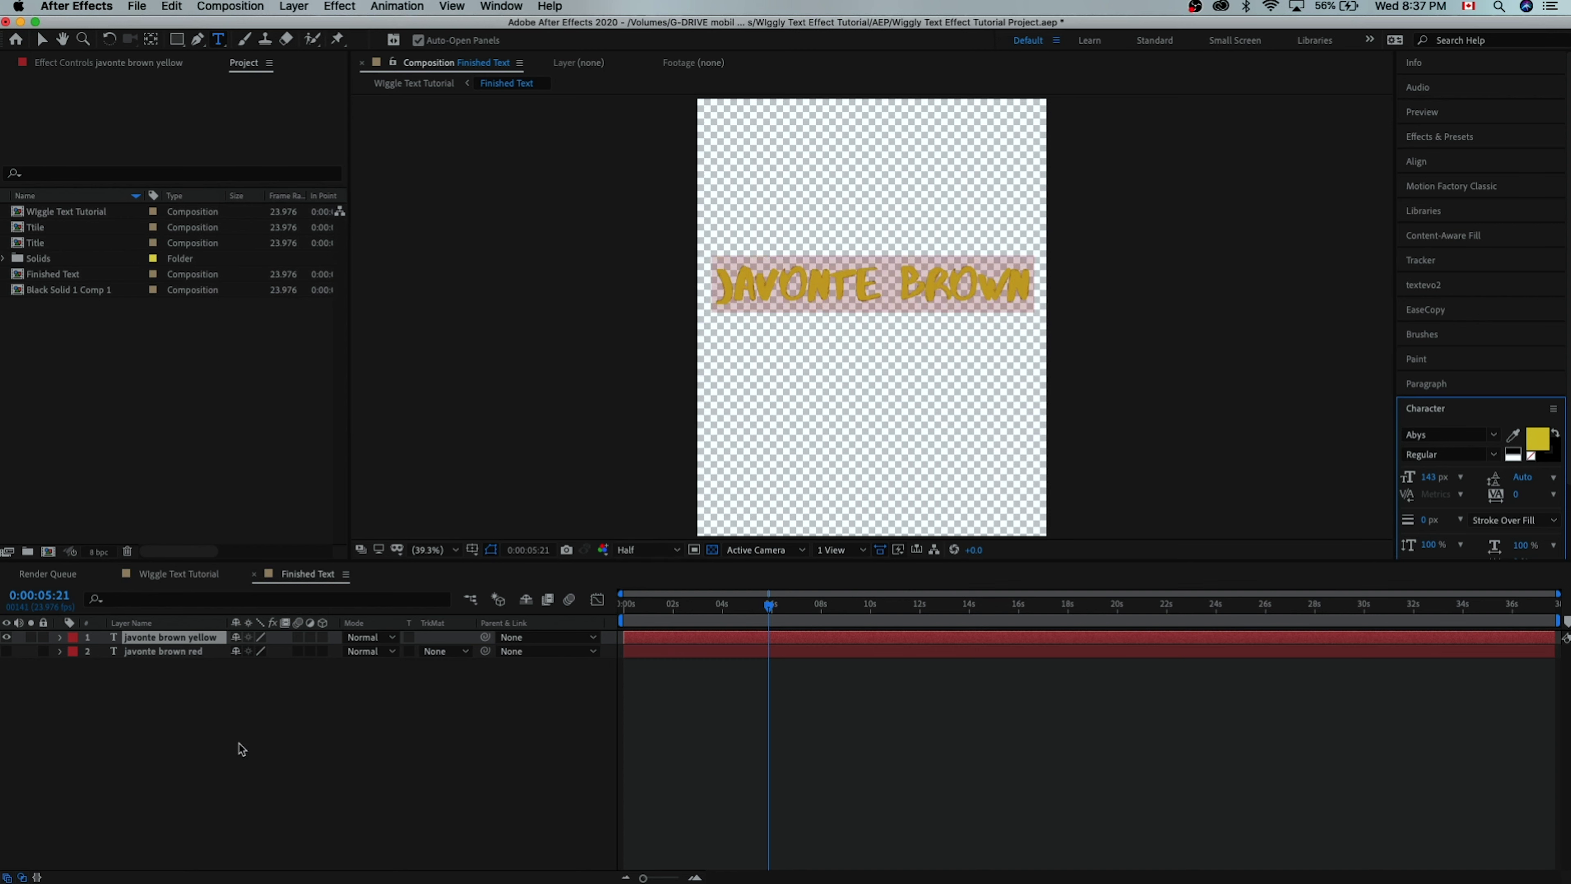
key("Escape")
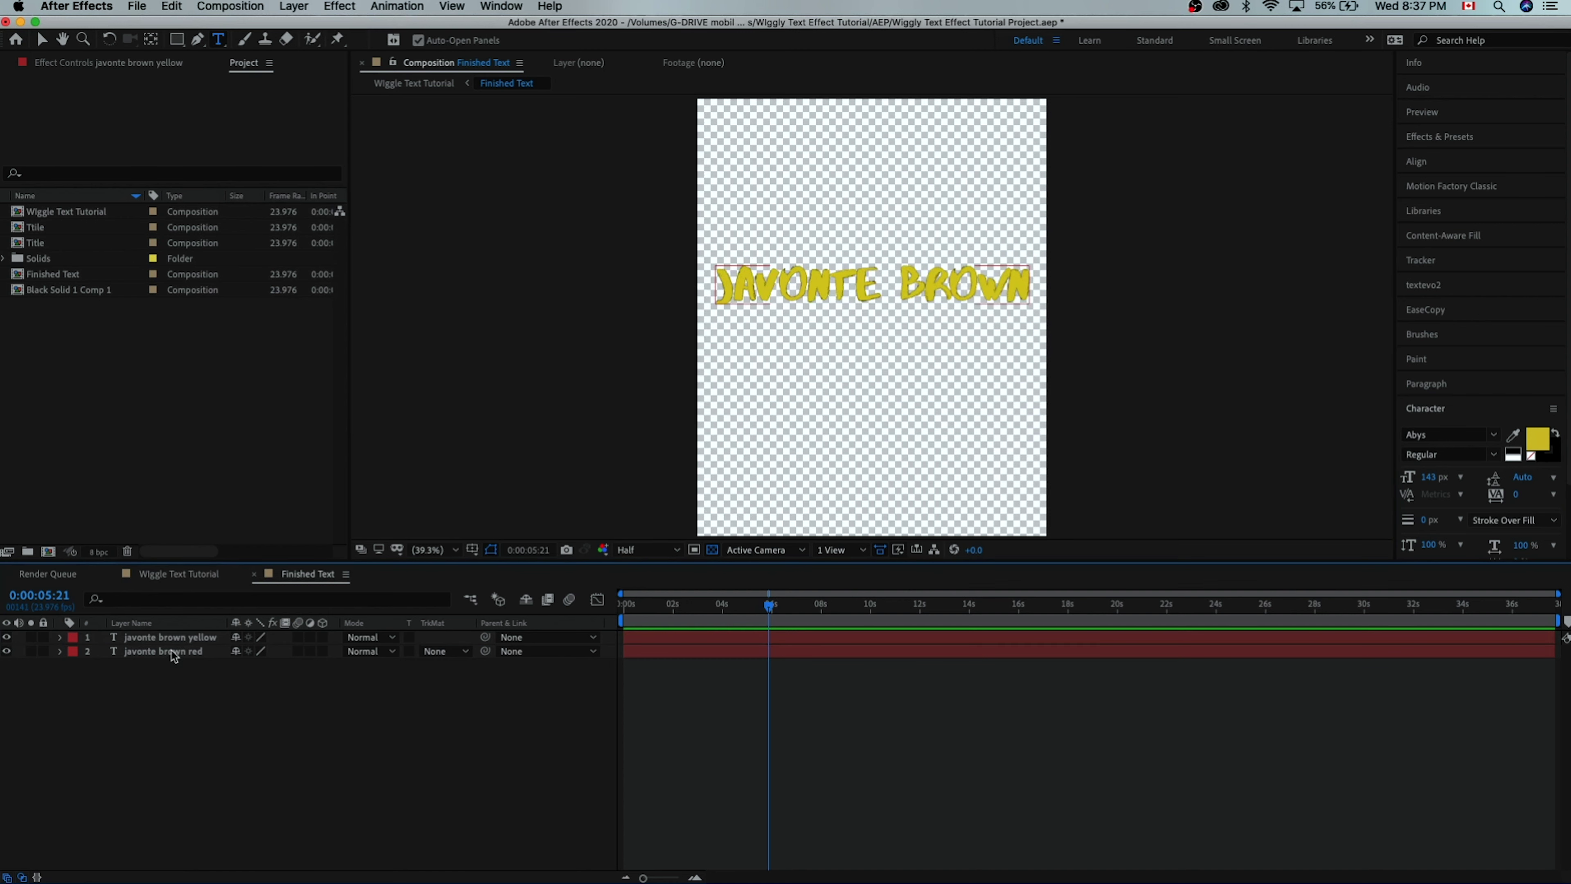
- Nudge the red title layer down and left so it sits offset behind the yellow text
left_click(174, 657)
key("Down")
key("Down")
key("Down")
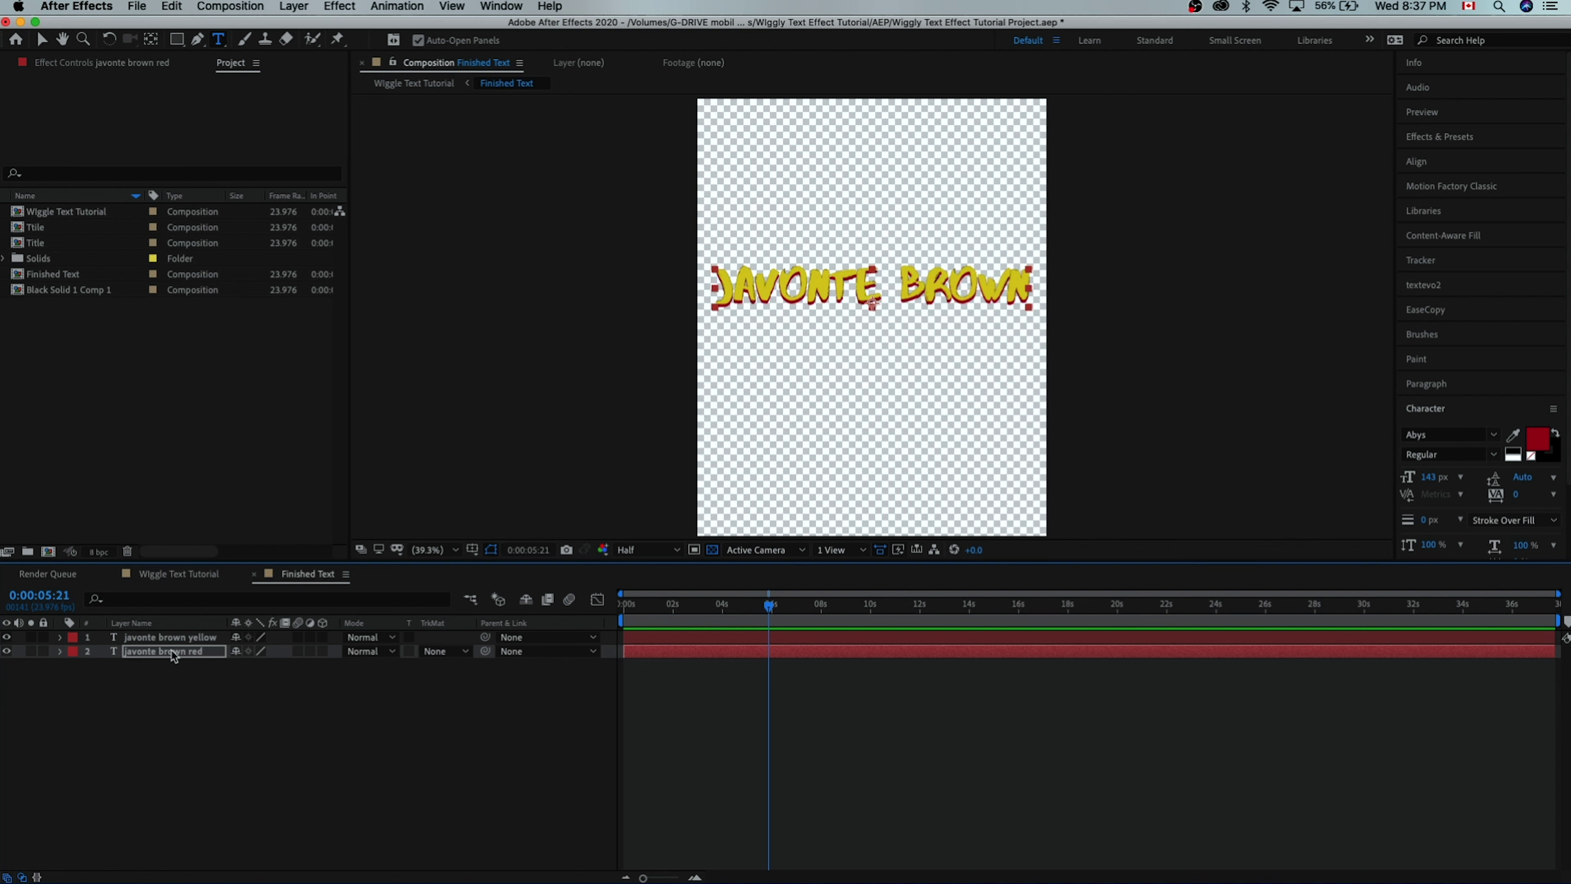
key("Left")
key("Left")
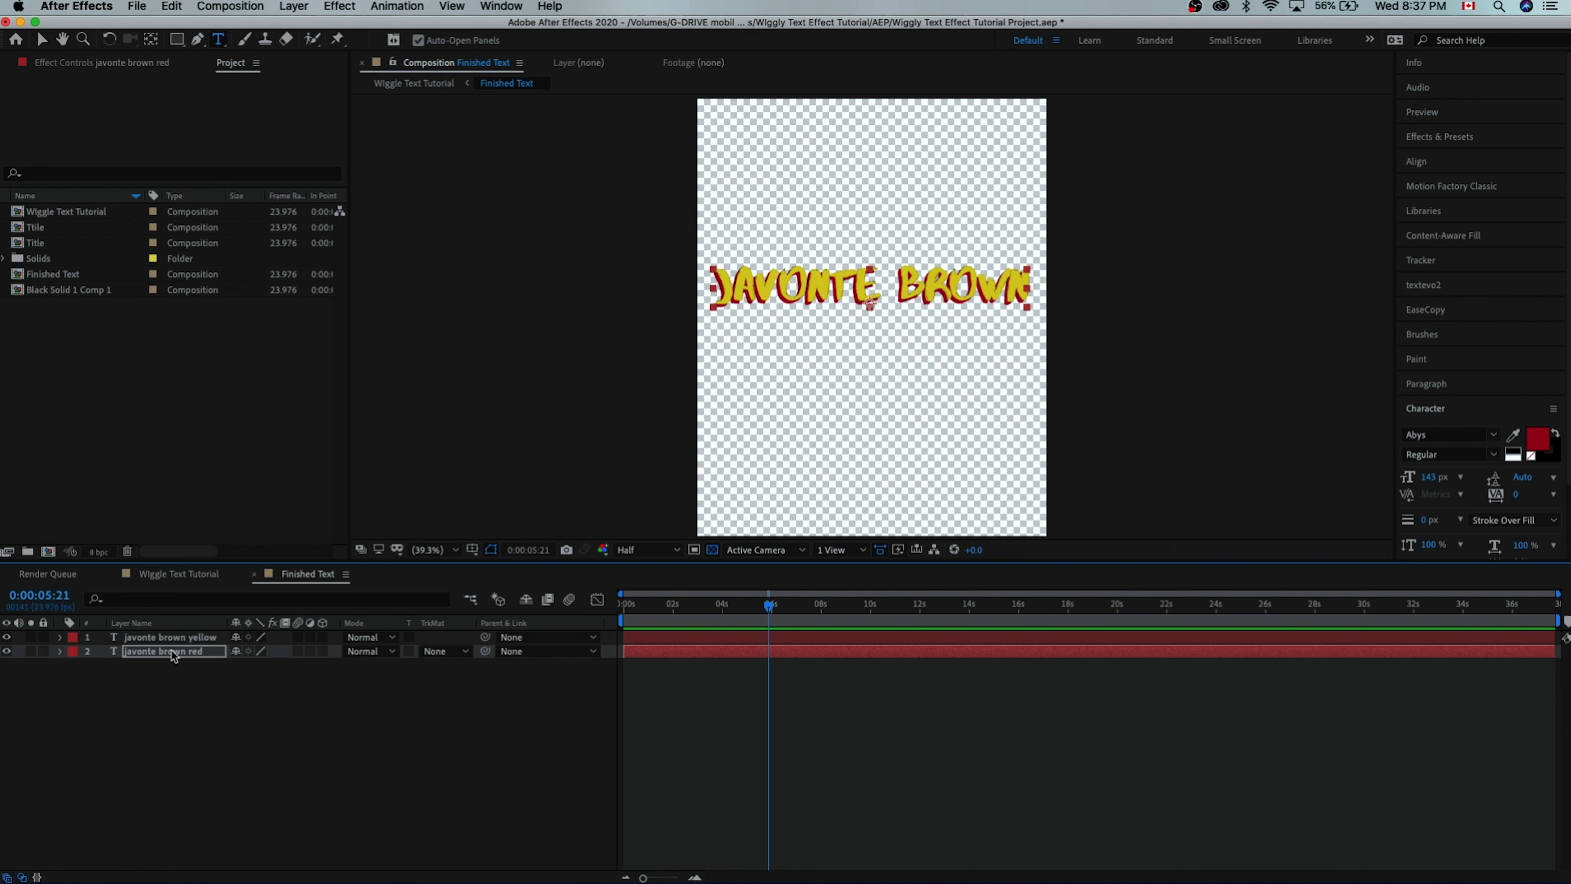
left_click(159, 709)
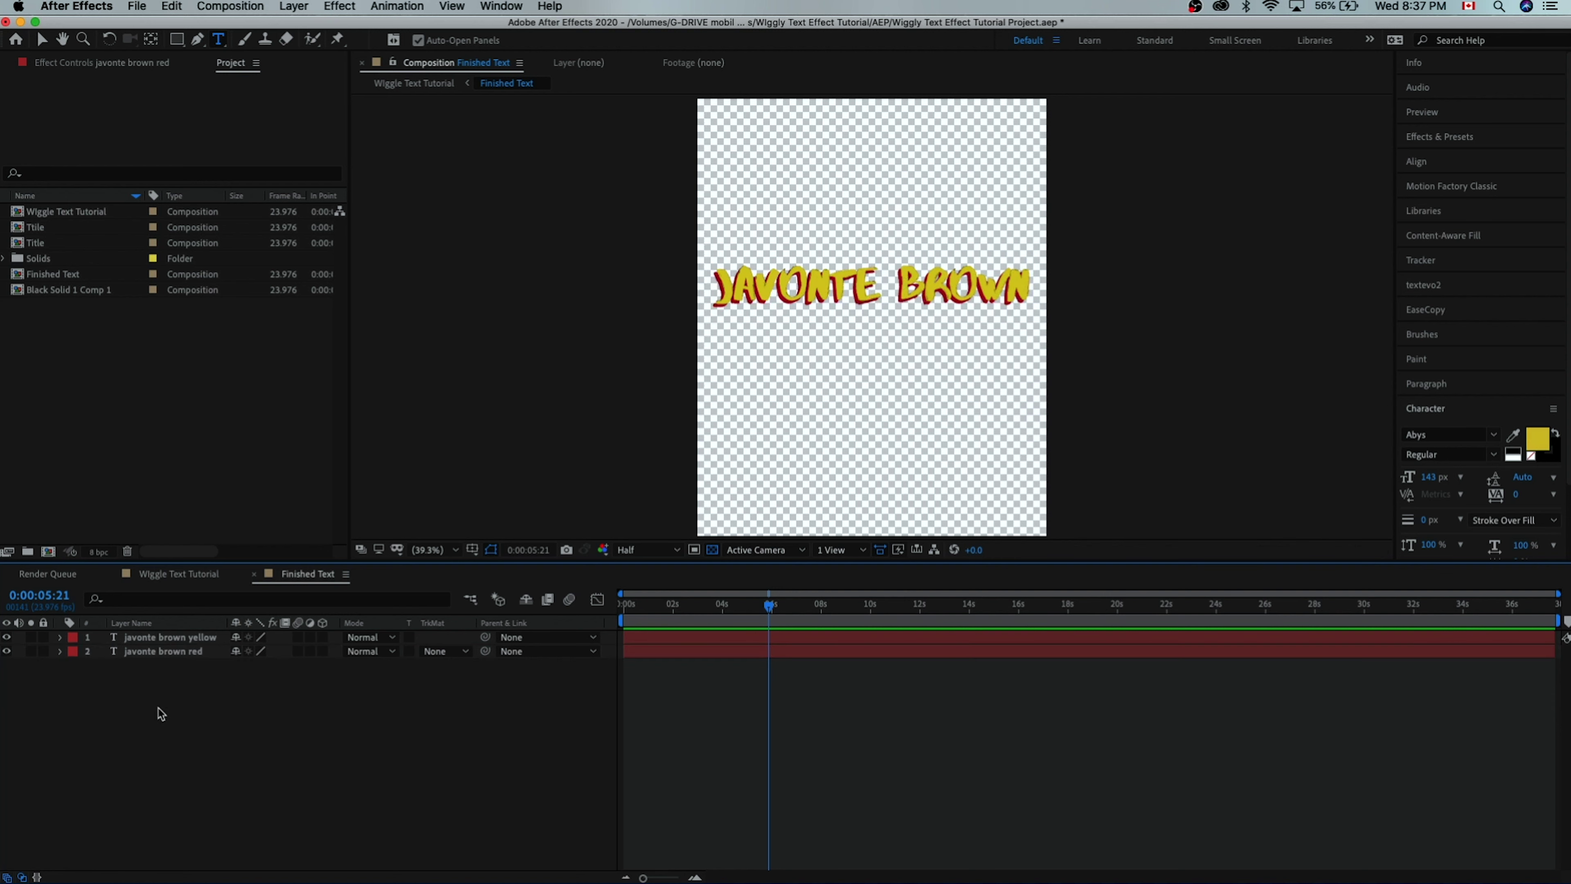
left_click(172, 654)
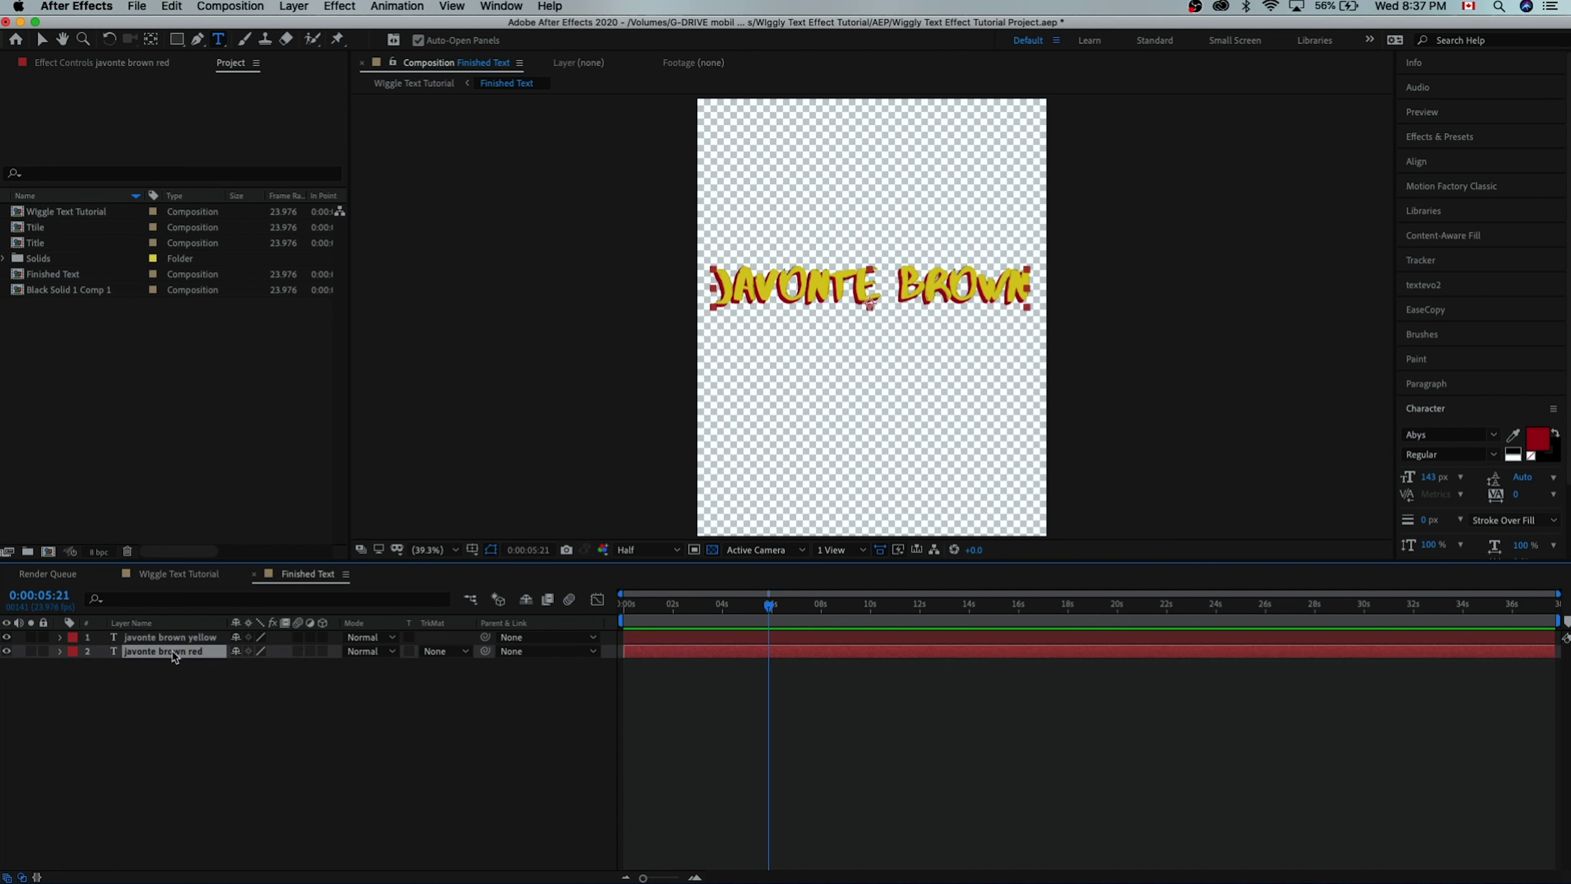
key("ctrl+space")
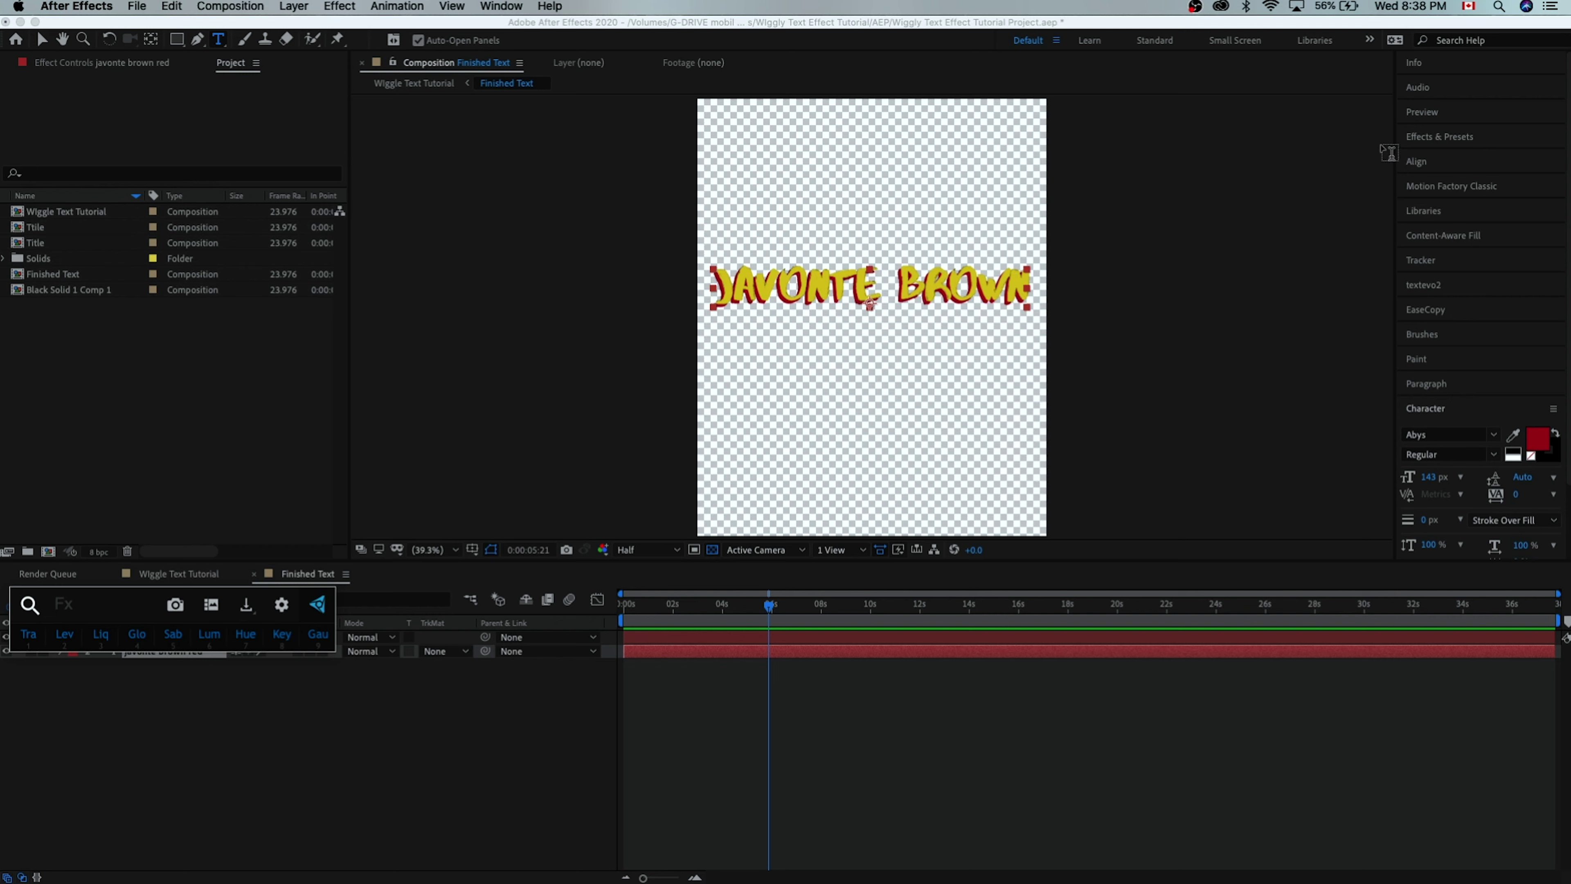
- Apply a Drop Shadow effect to the red title layer, searching 'drop' in FX Console
type("drop")
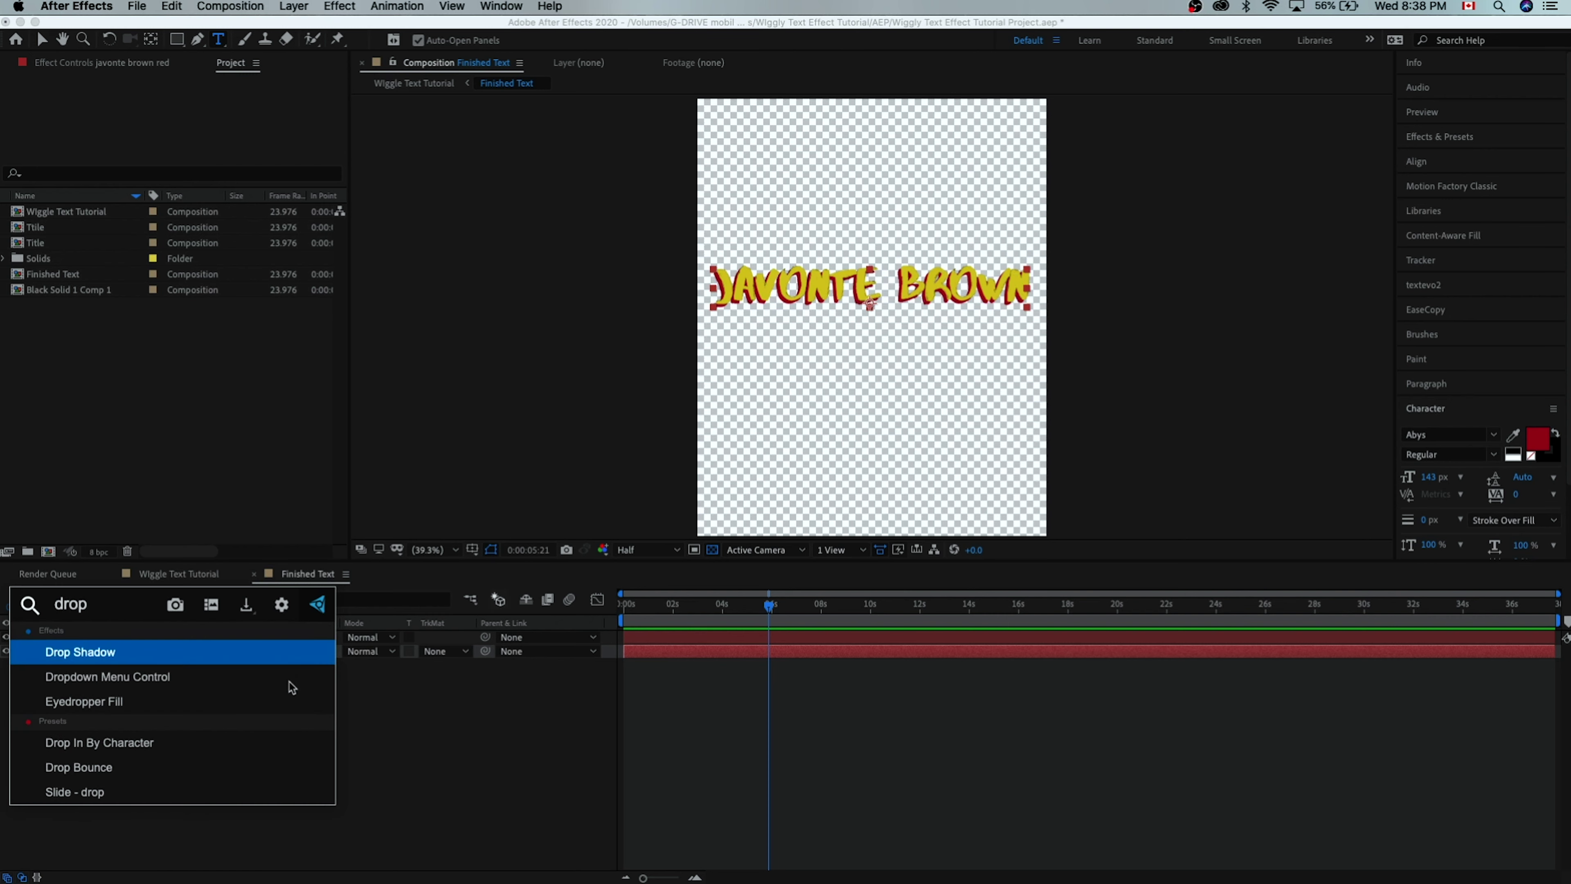
key("Return")
key("v")
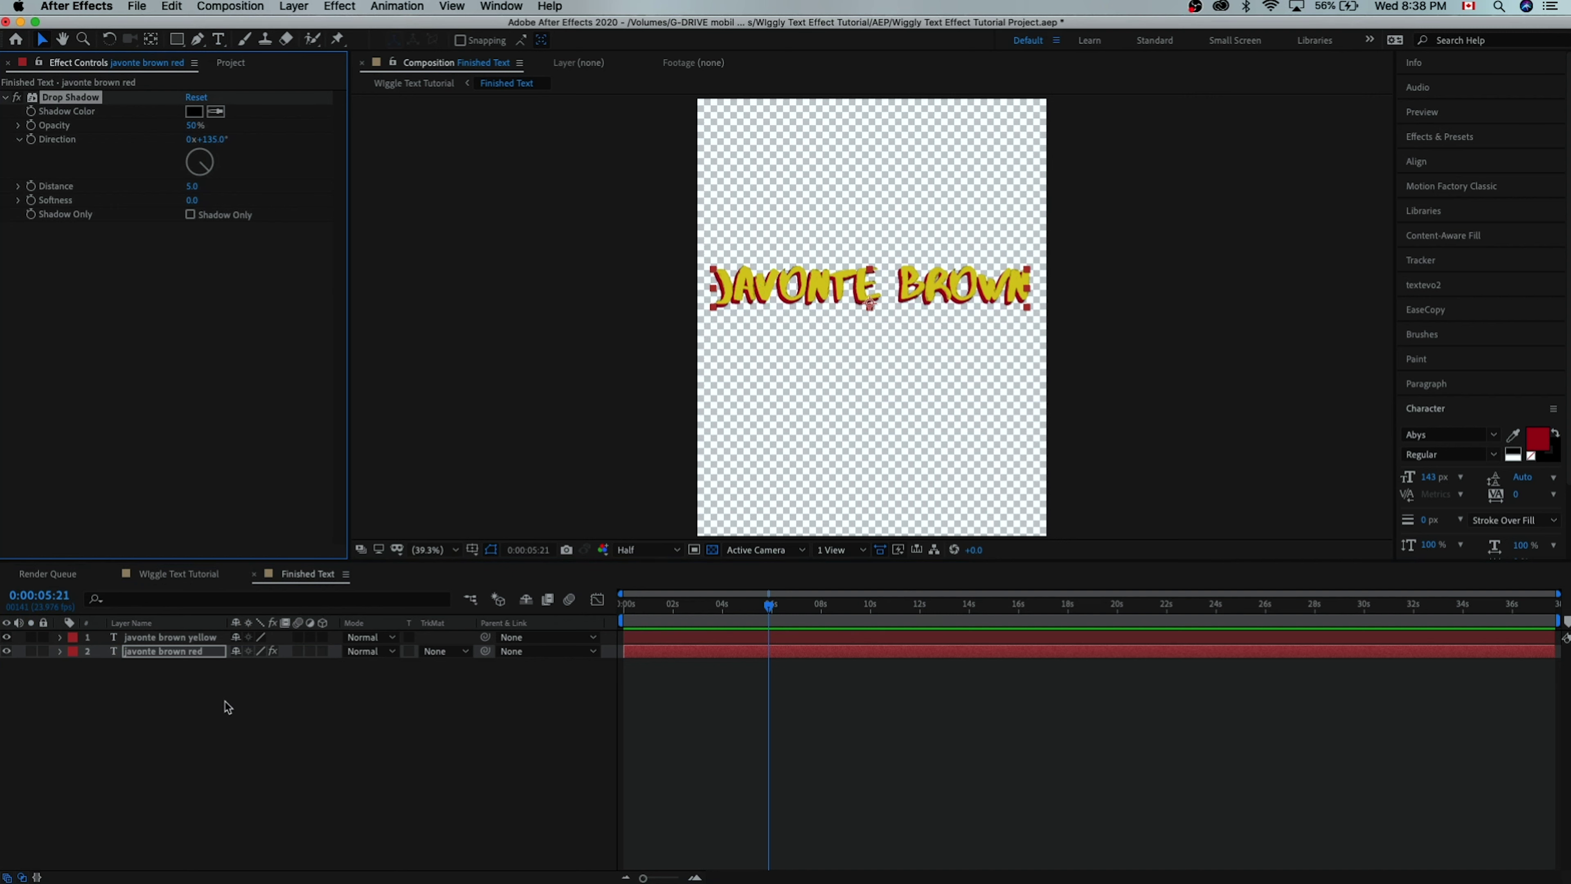
- Pre-compose the red and yellow title layers into a composition named 'Title'
left_click(189, 705)
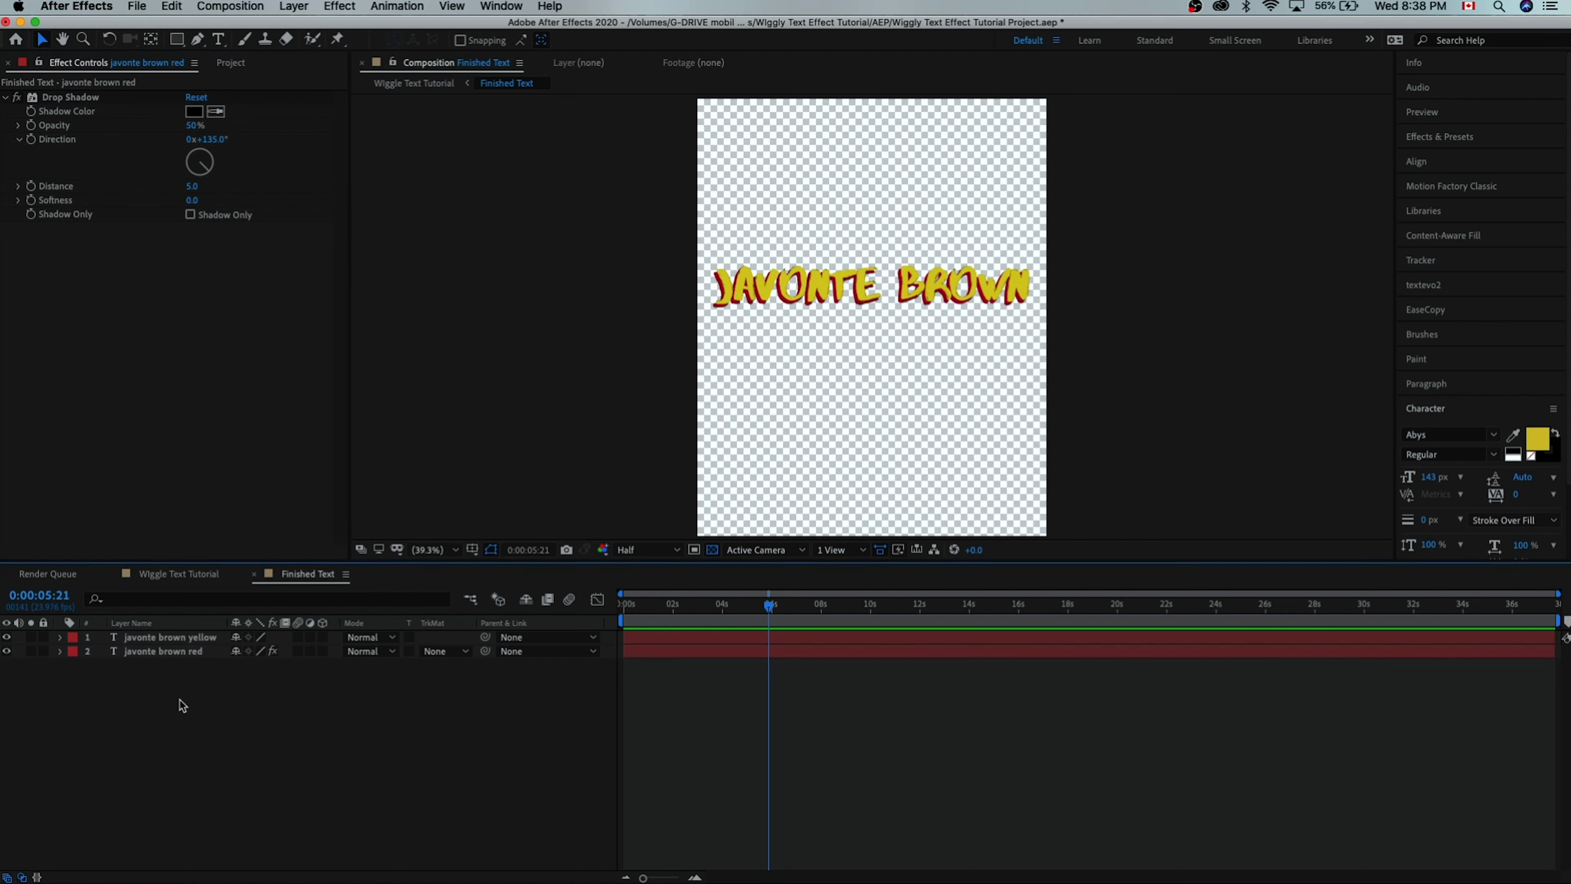
left_click(171, 647)
key("super+a")
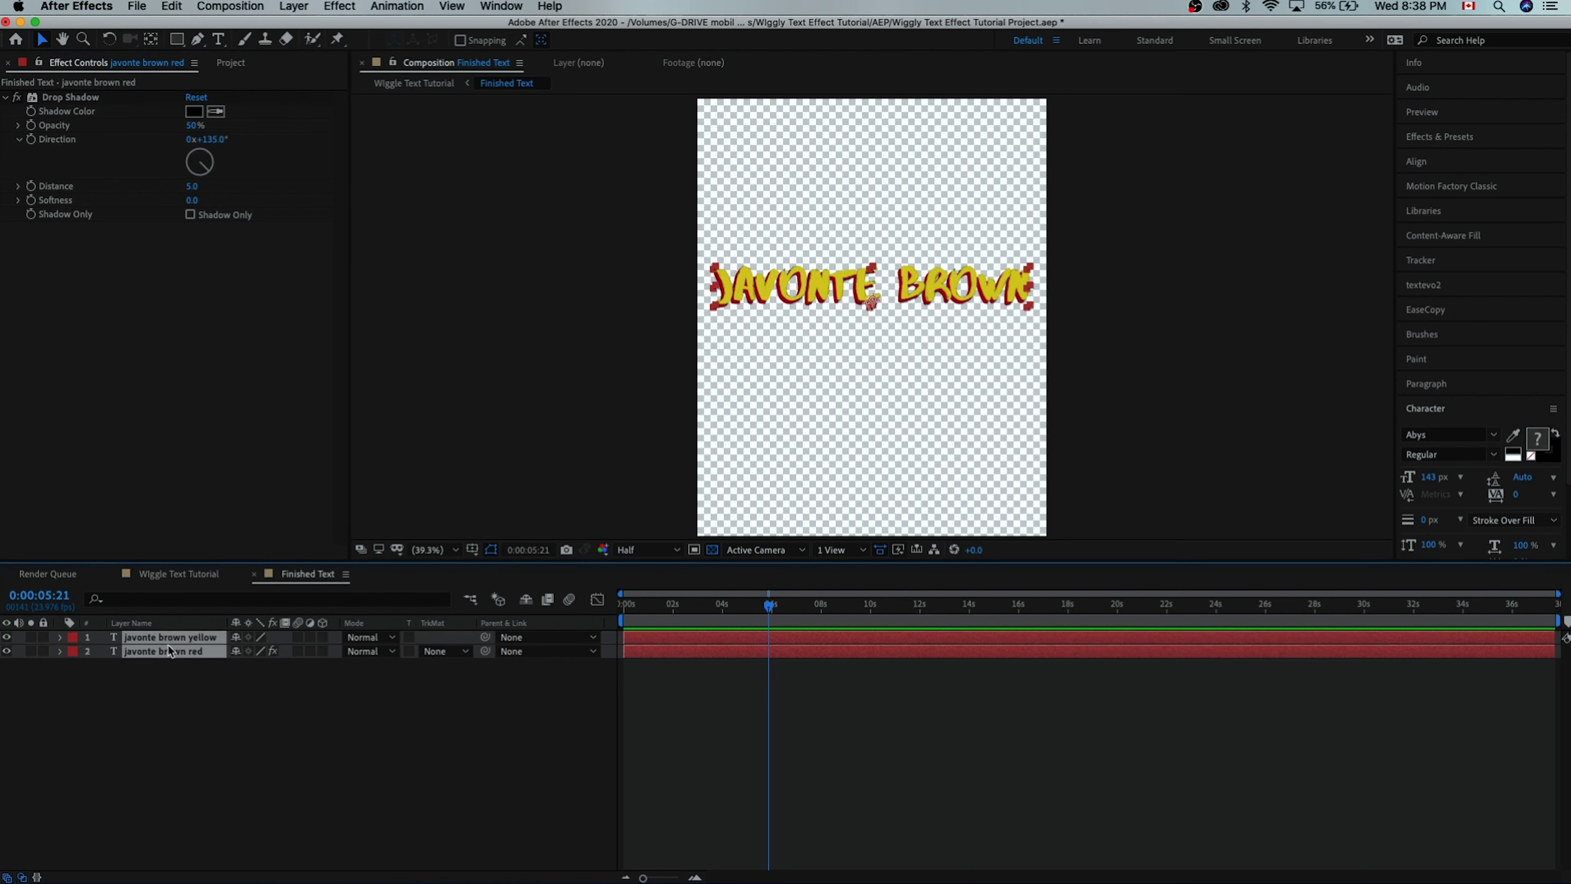
key("shift+super+c")
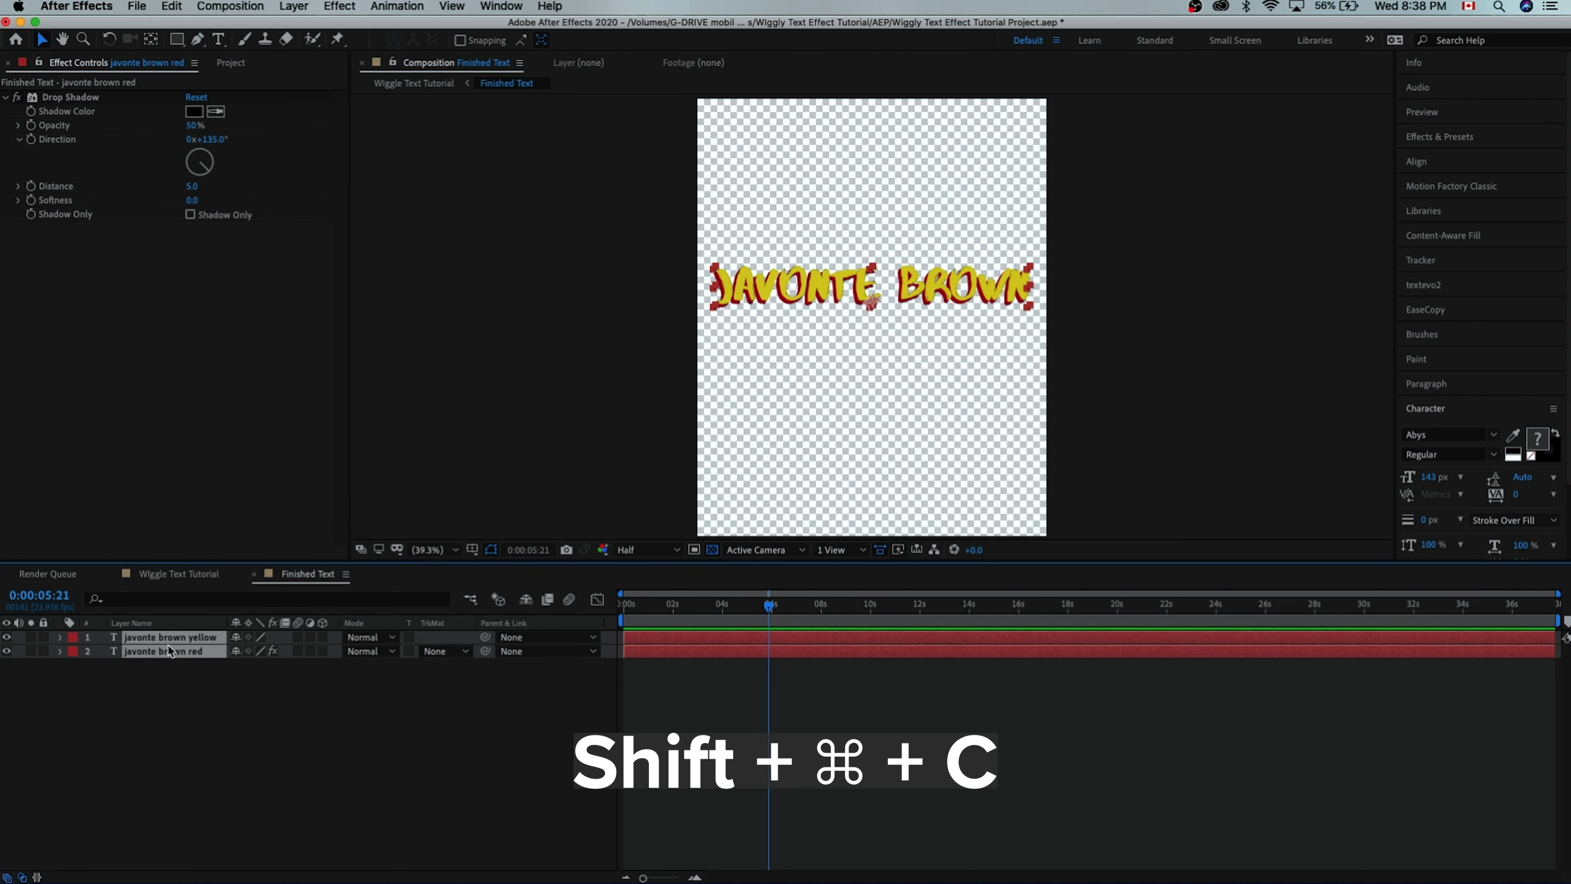
type("Title")
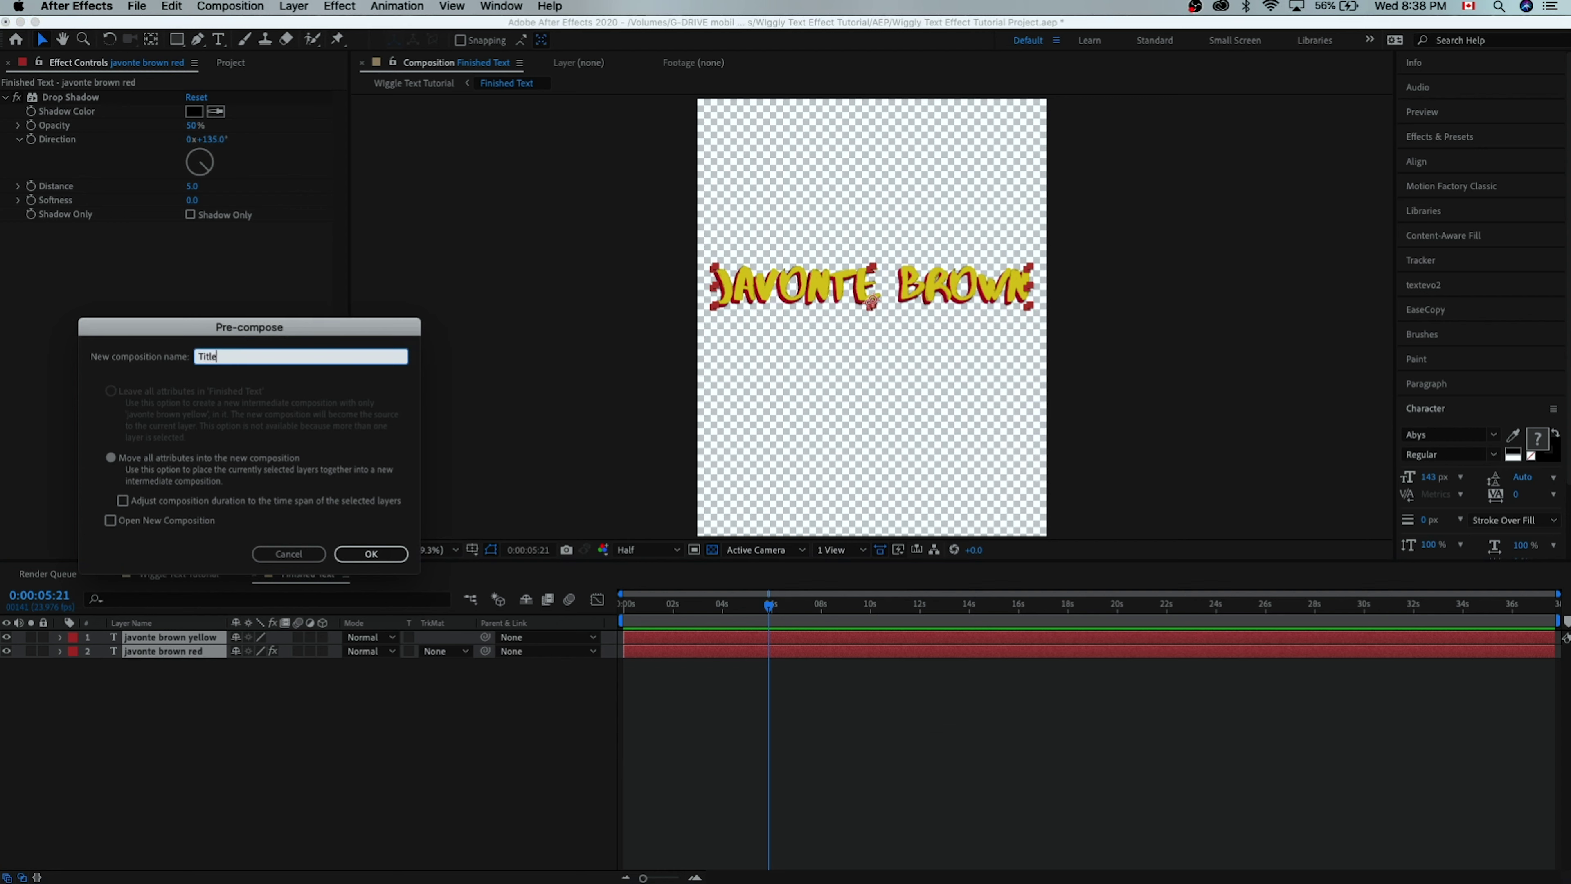
key("Return")
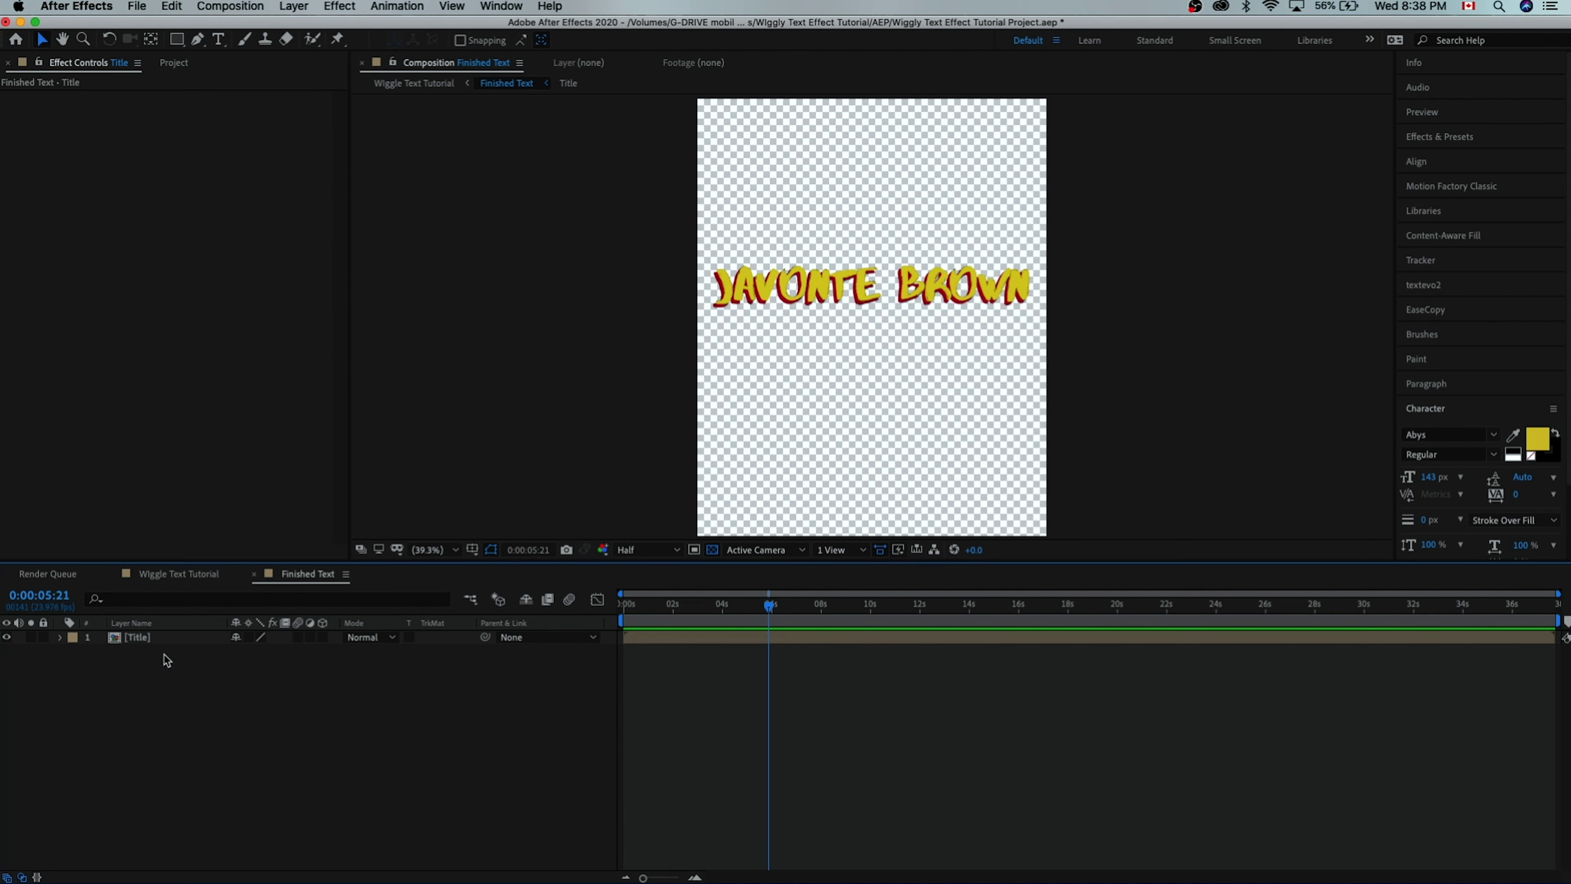
- Add a new black solid layer the size of the composition
left_click(294, 6)
mouse_move(371, 25)
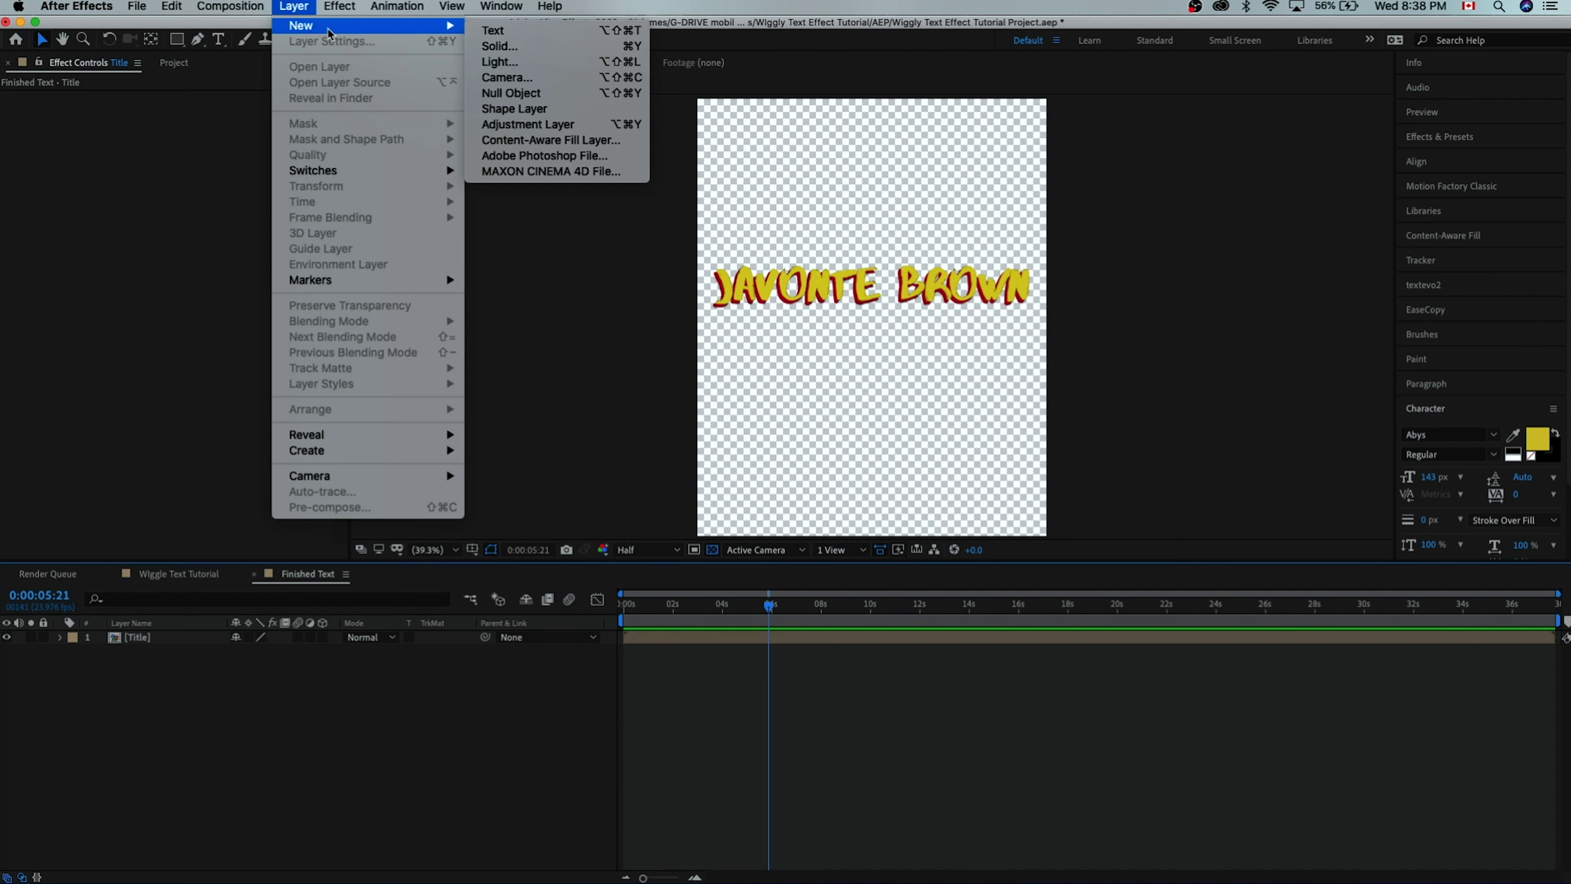
left_click(534, 56)
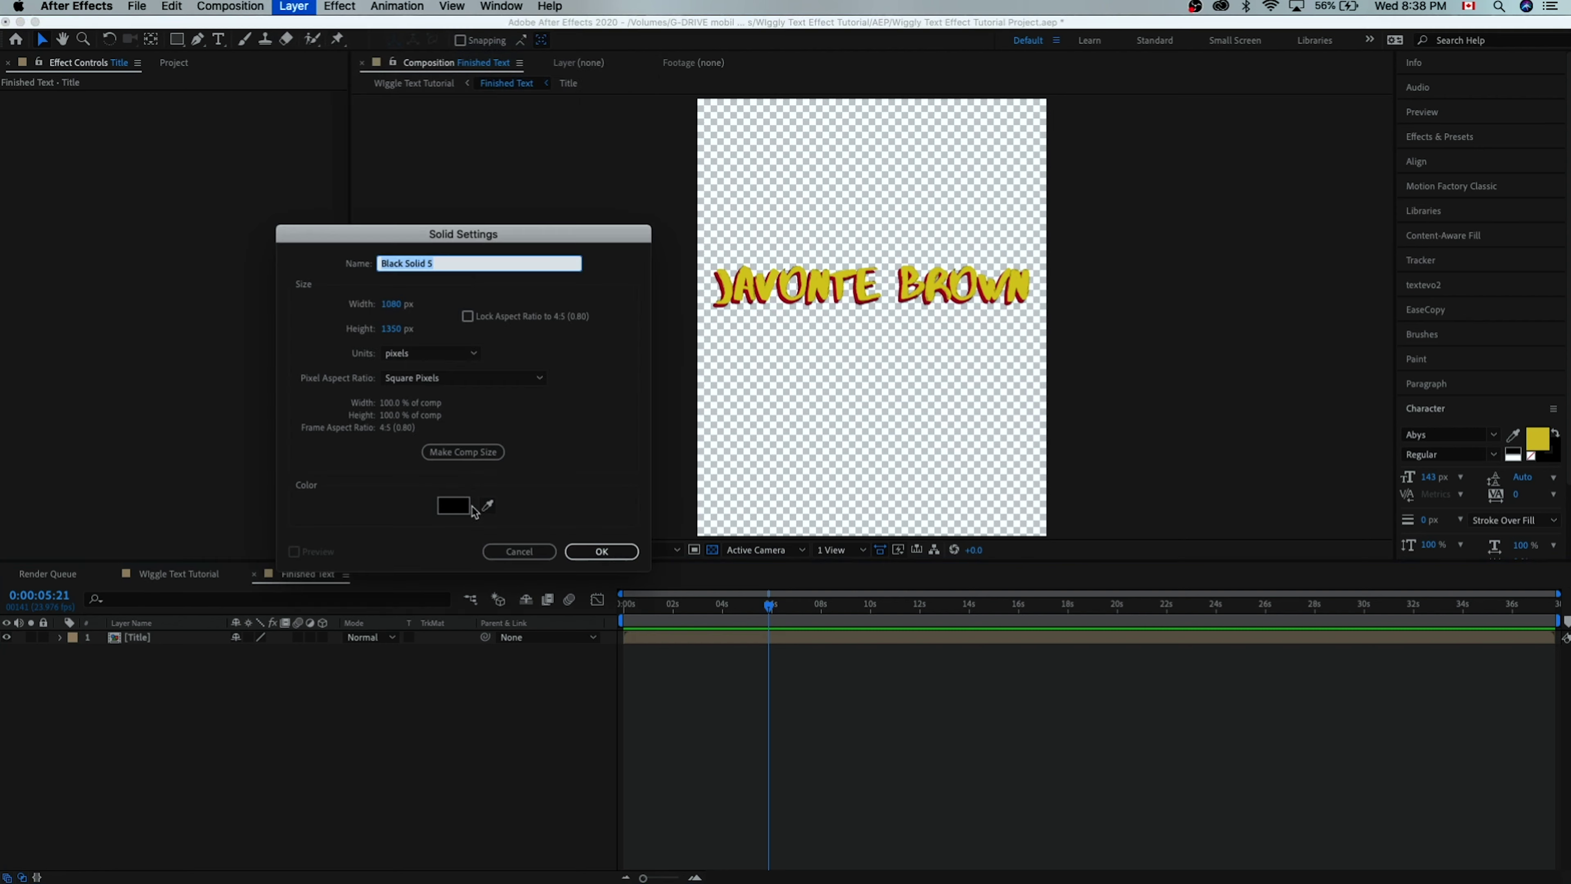
left_click(606, 553)
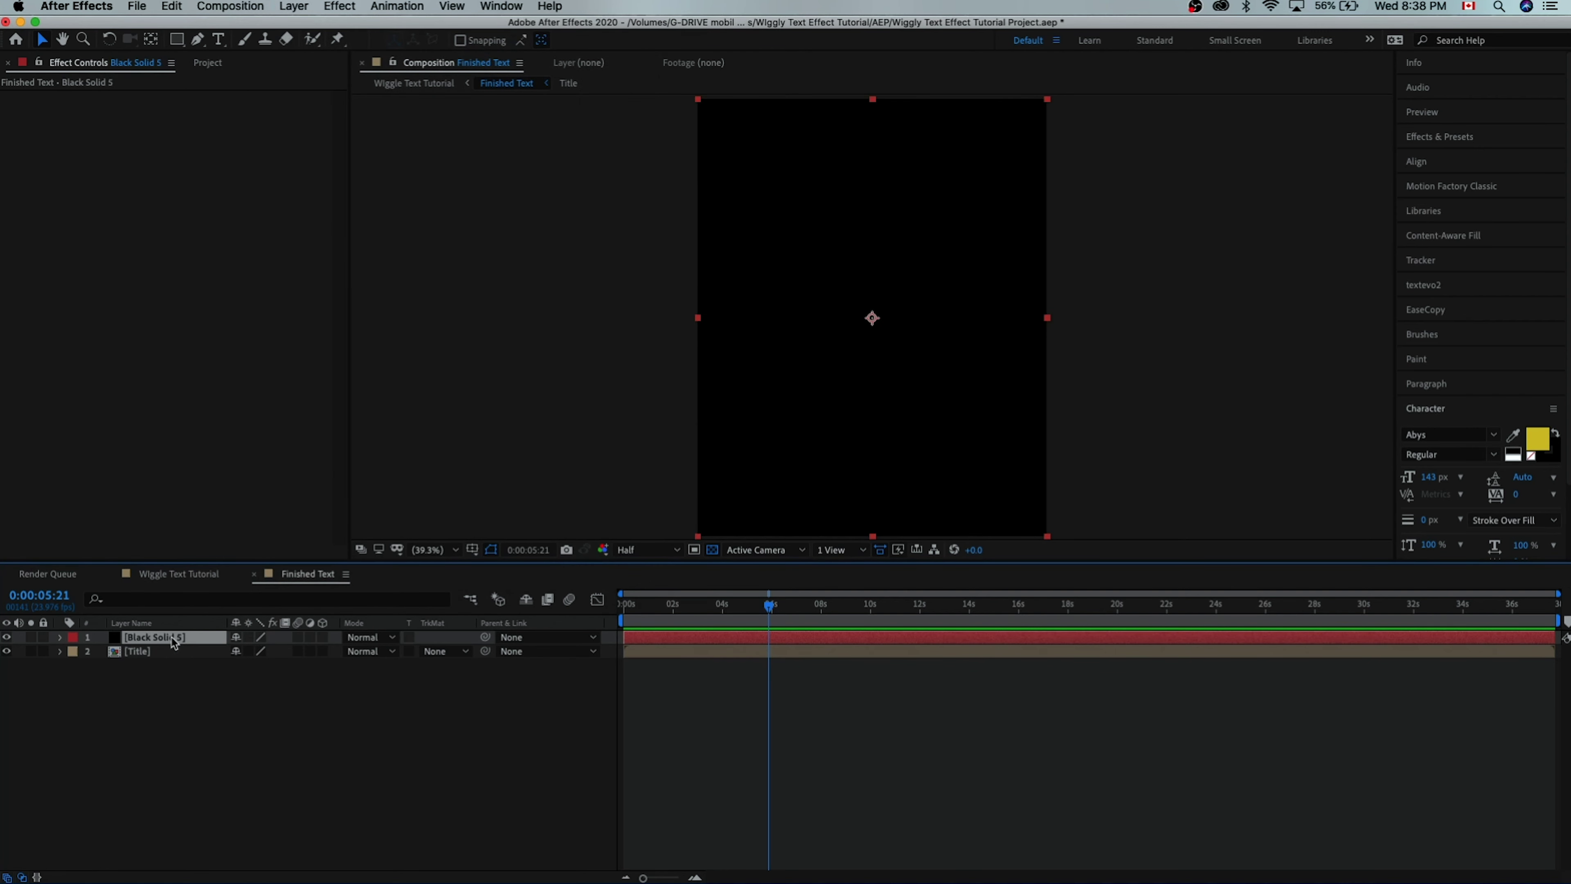
- Apply Fractal Noise to the black solid
key("ctrl+space")
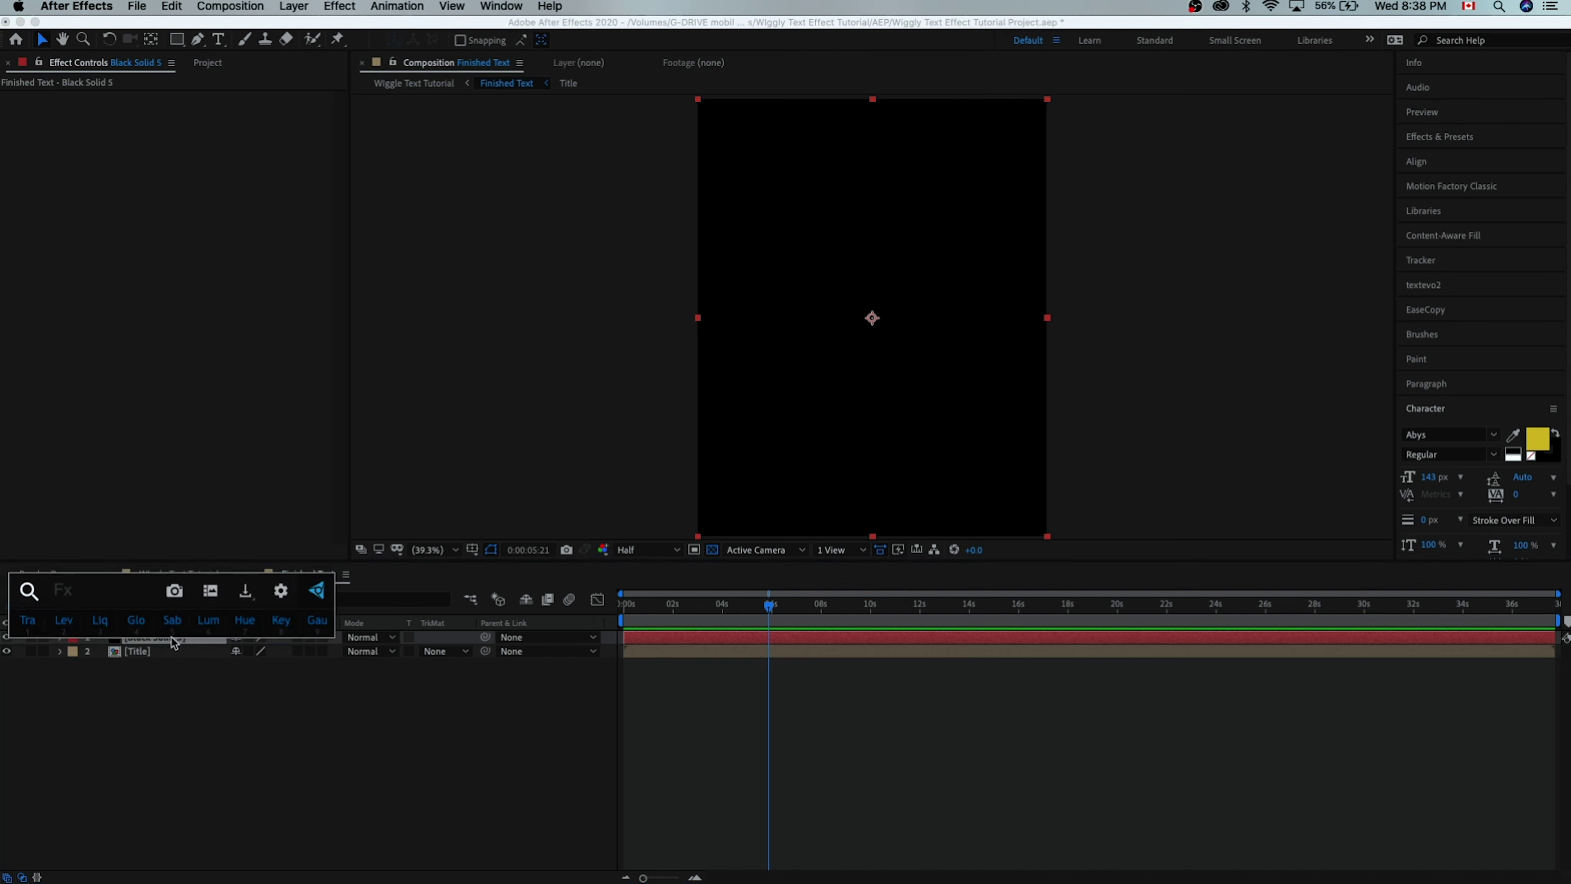
type("fractl")
key("BackSpace")
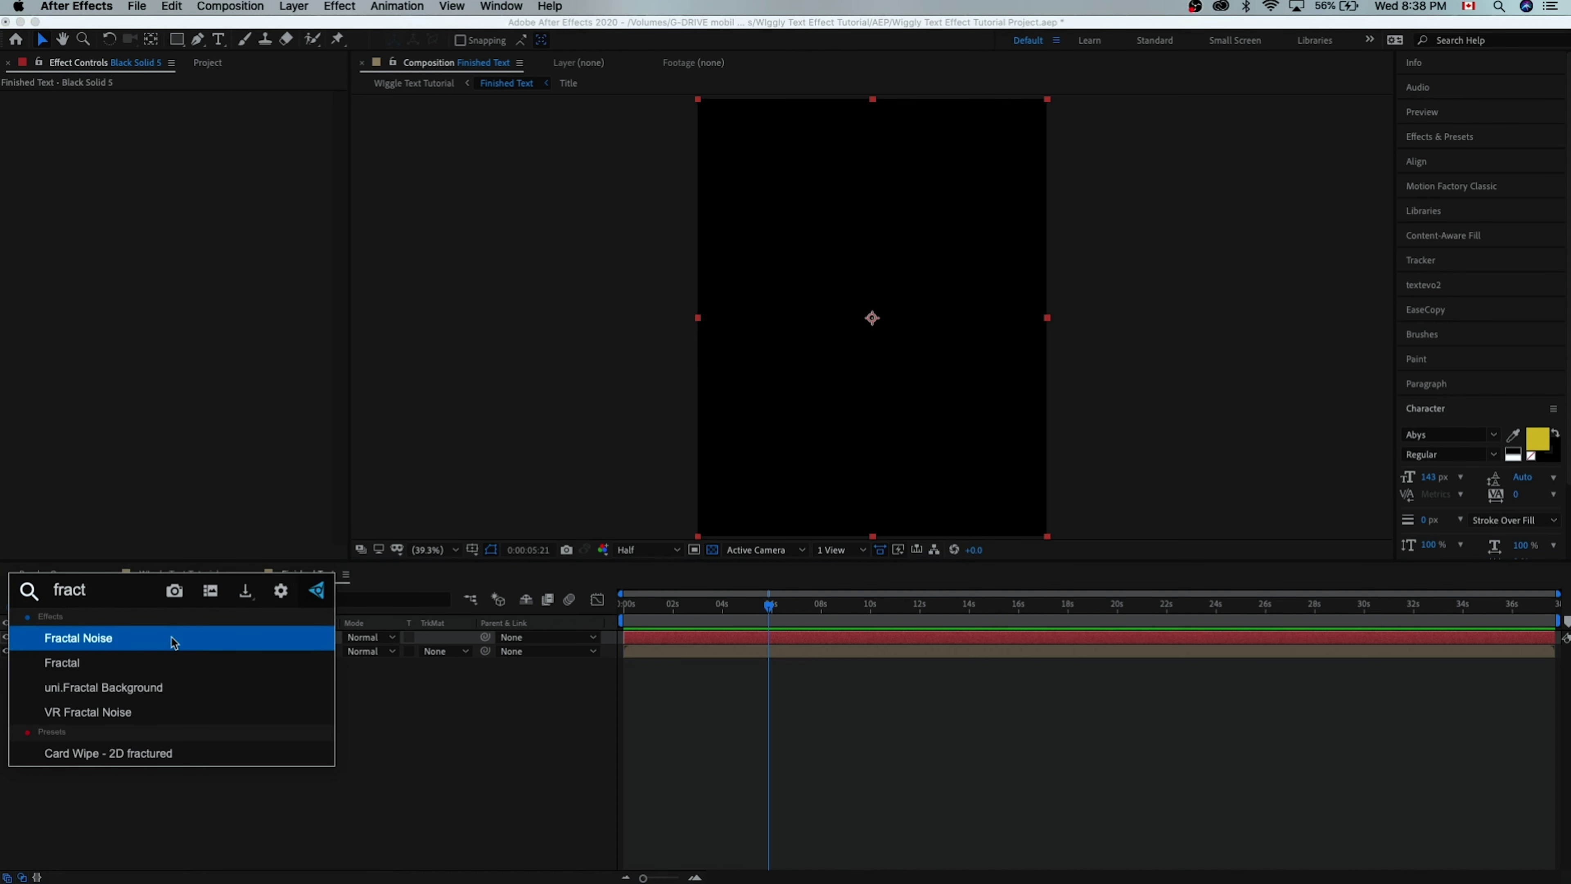
key("Return")
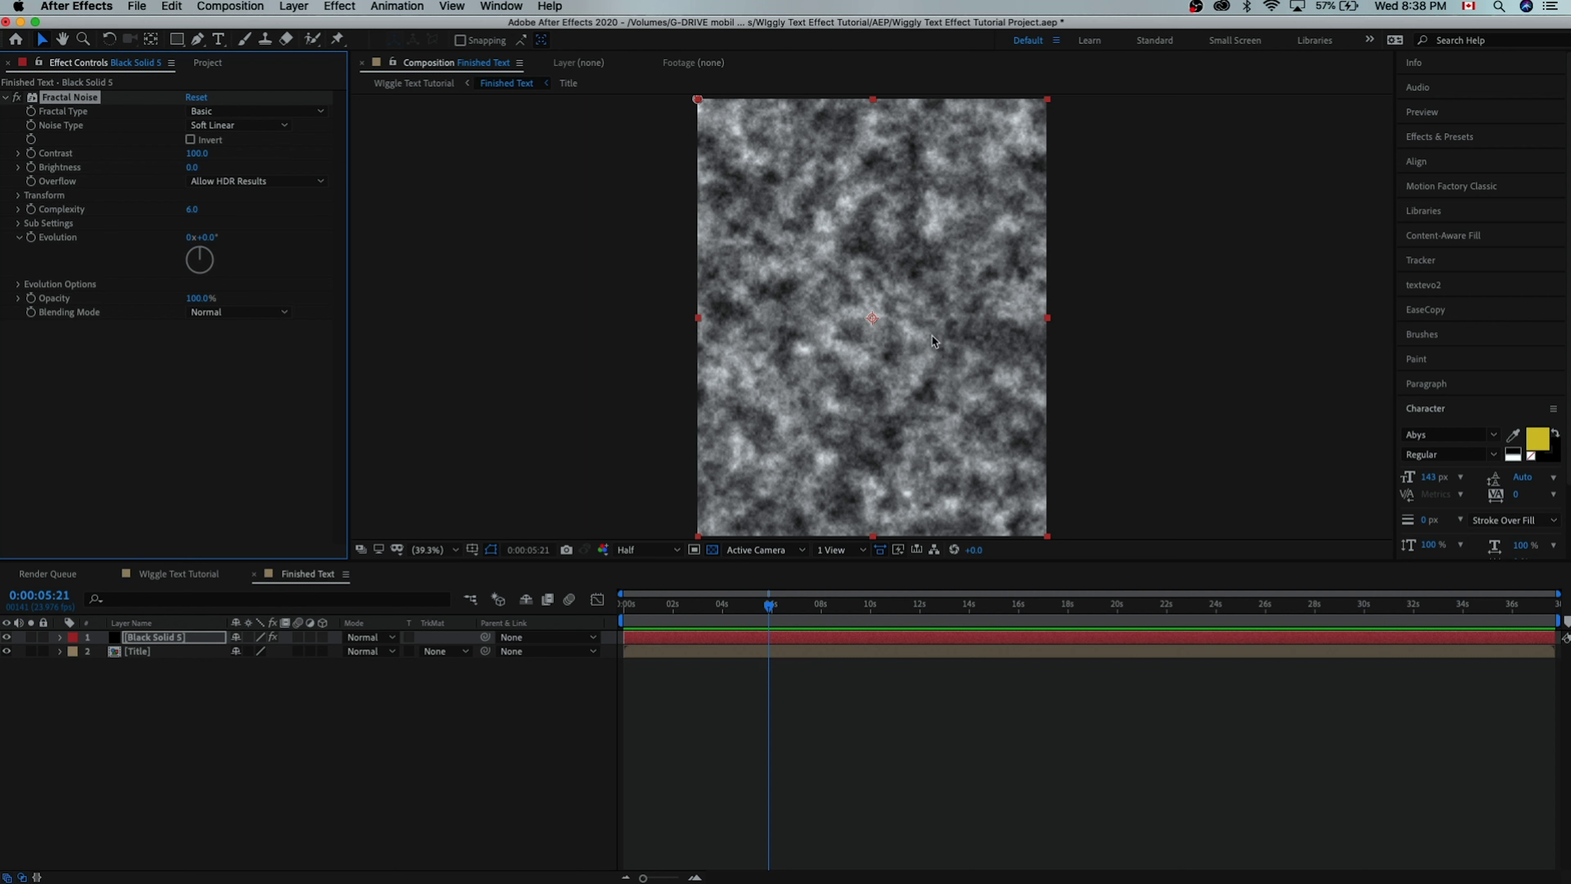
- Give the Fractal Noise Random Seed the expression time*10
left_click_drag(681, 613, 665, 610)
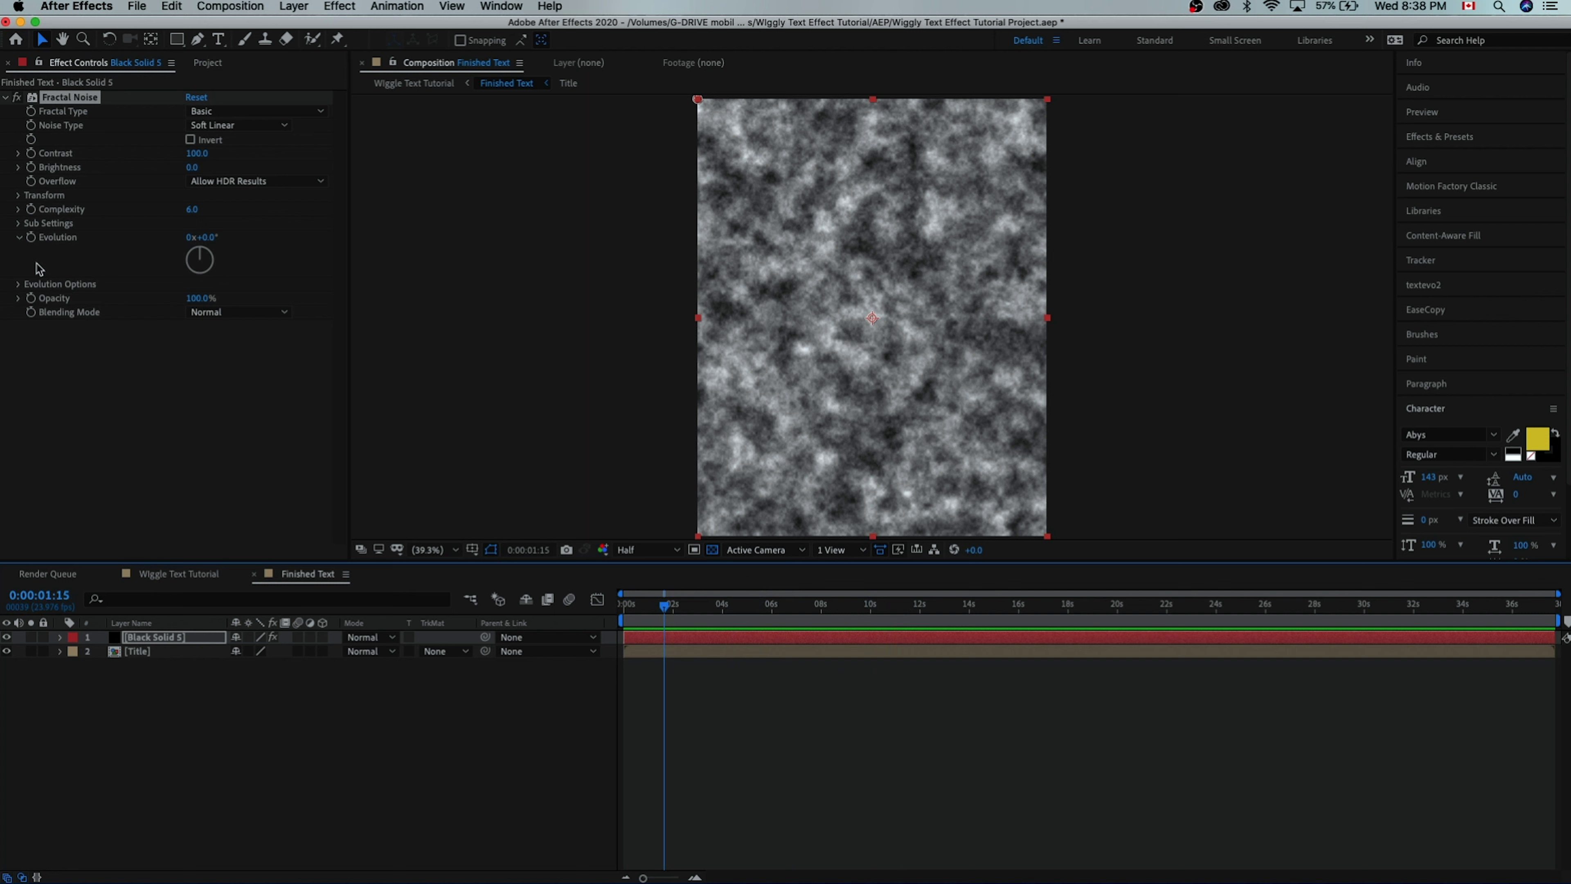
left_click(19, 283)
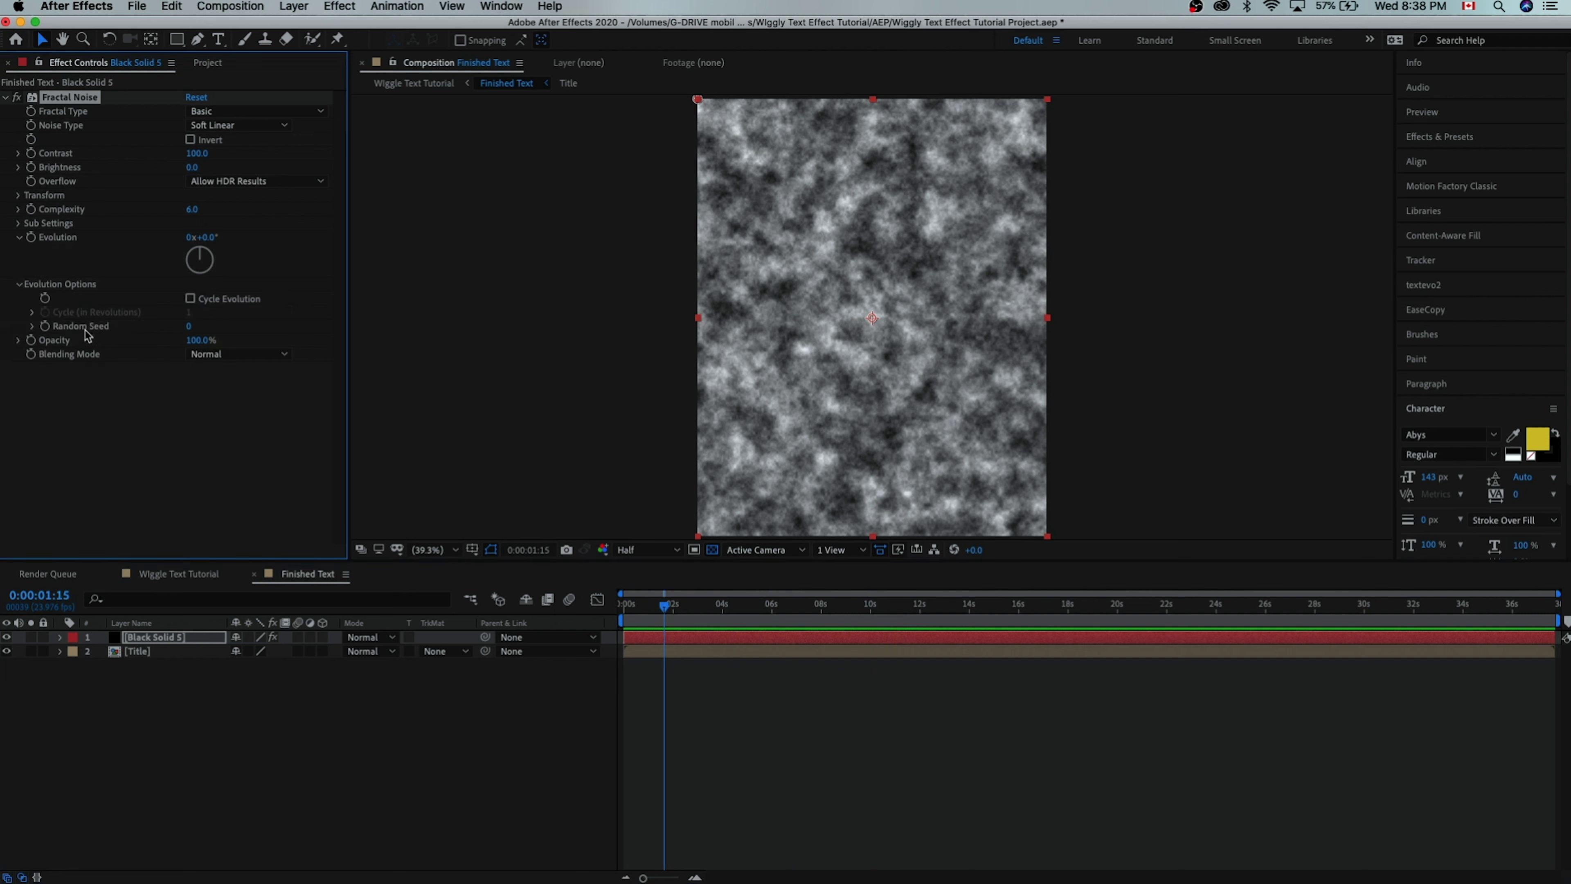
left_click_drag(189, 326, 144, 350)
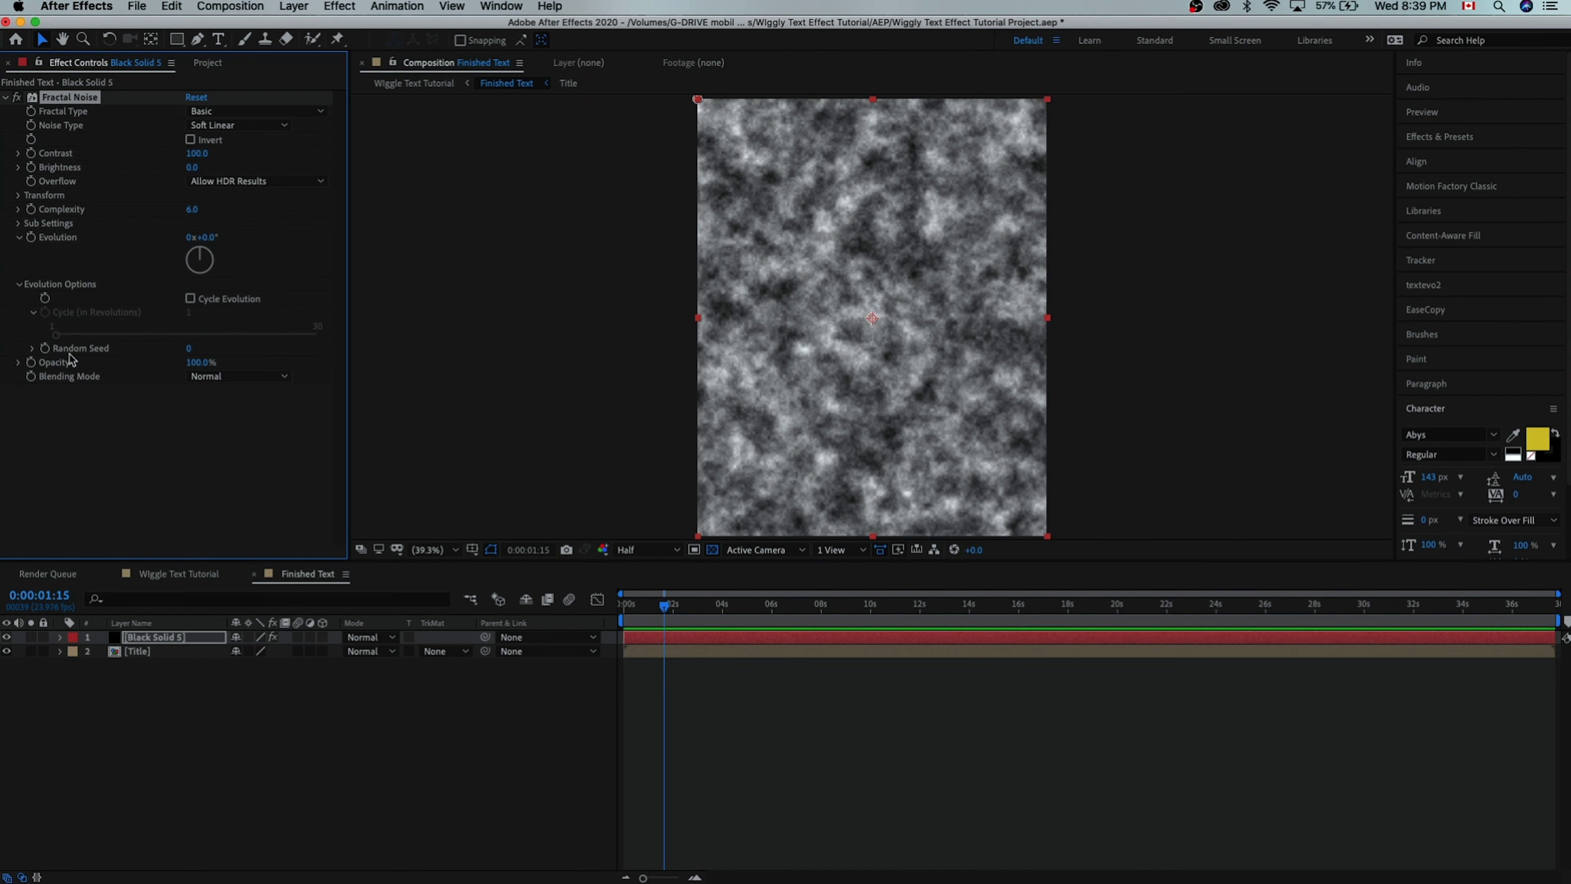
left_click(45, 348, "alt")
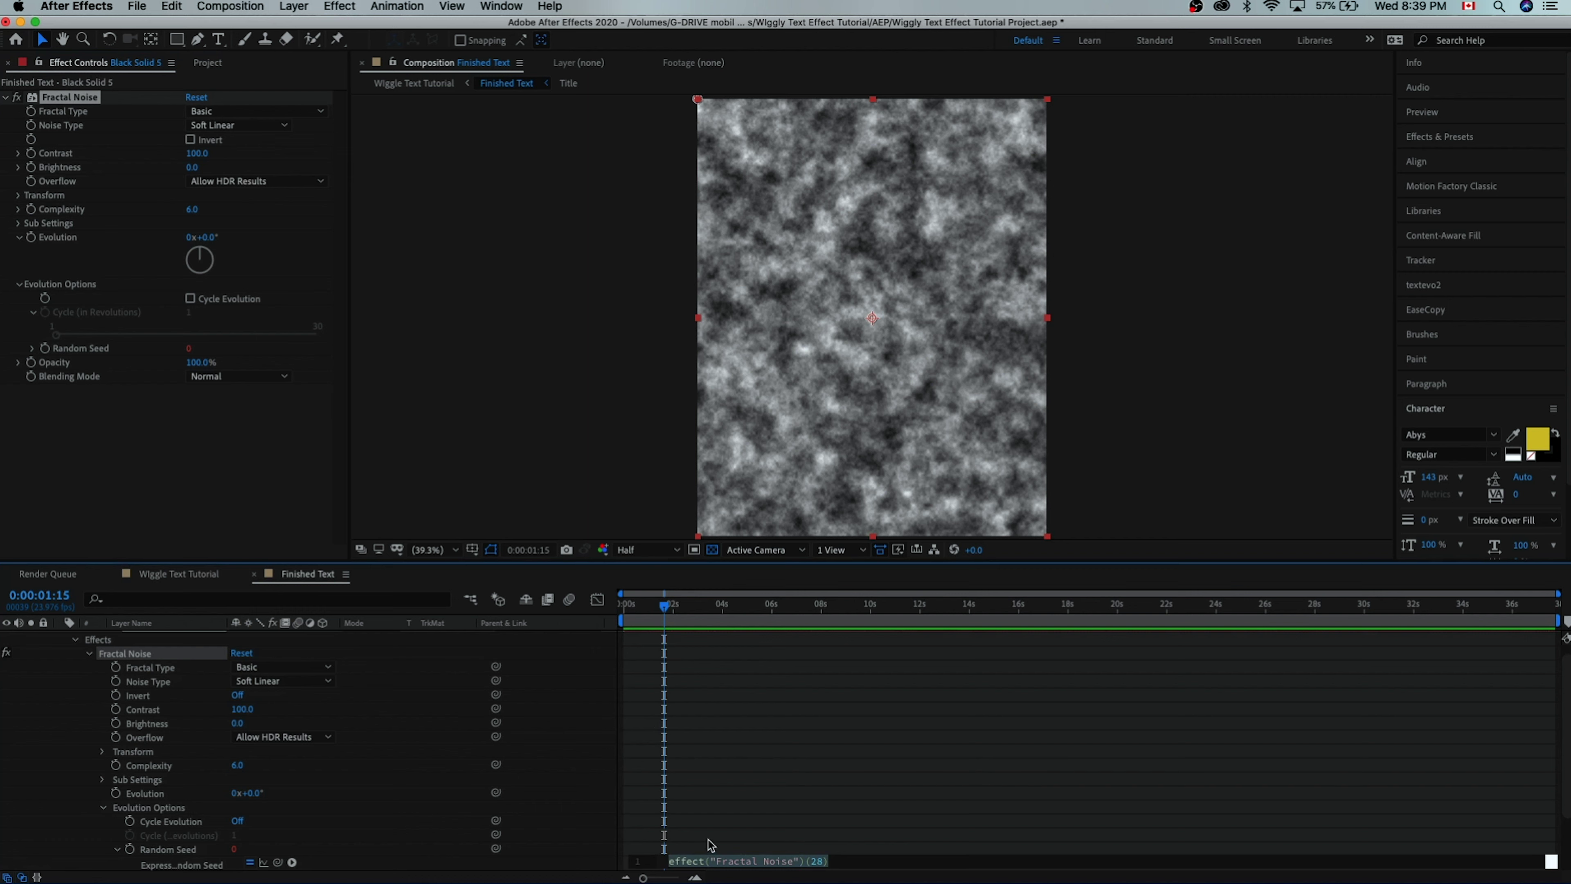
type("t")
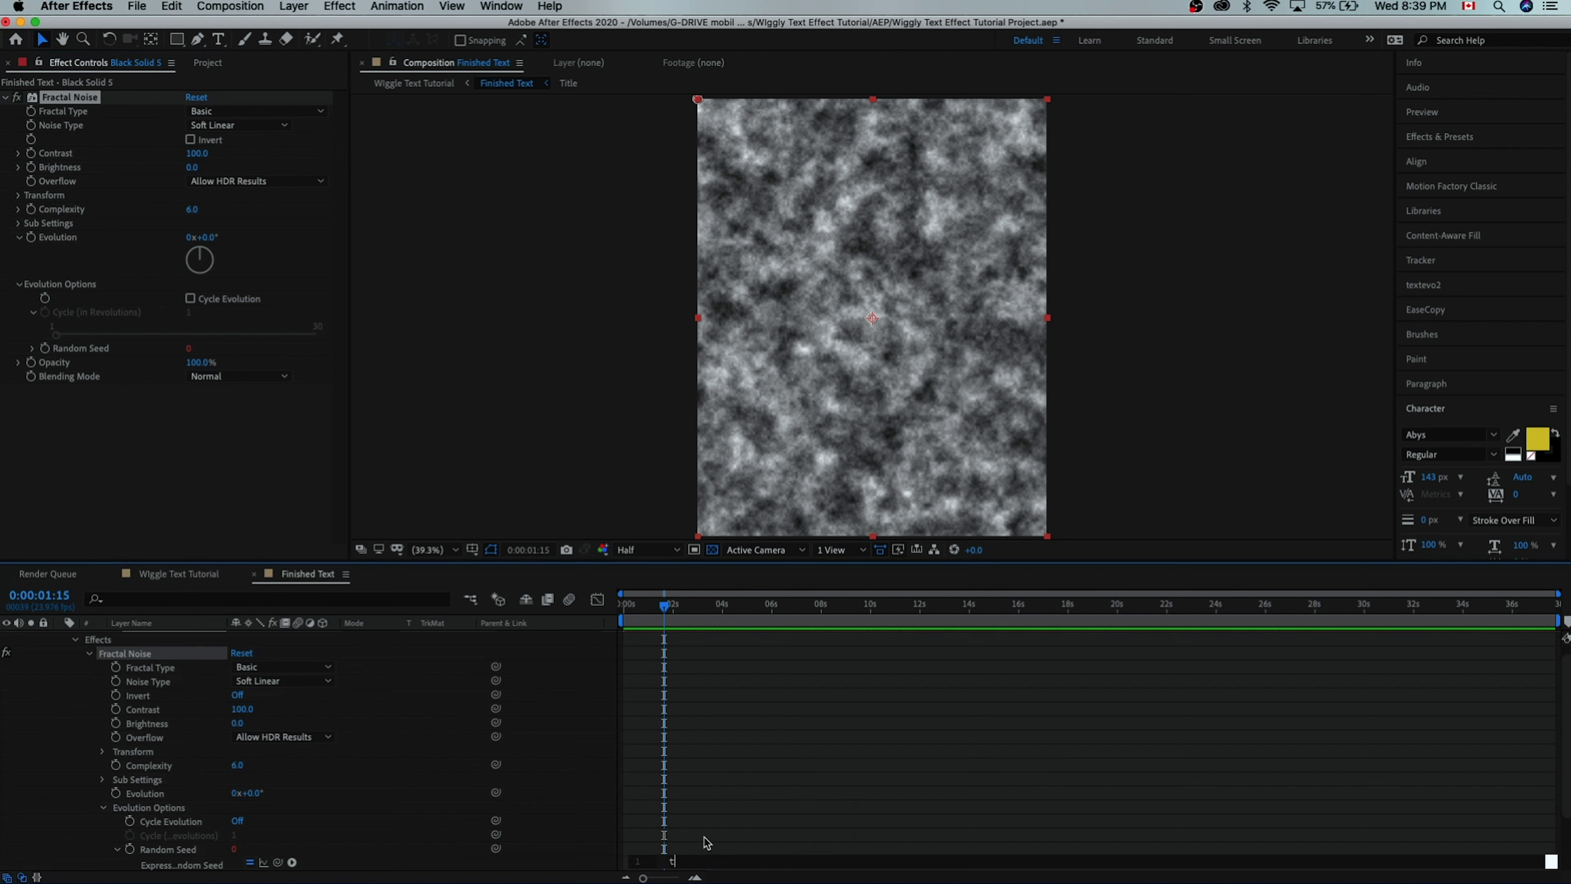
type("ime*")
left_click(706, 841)
- Preview the animating noise from the start of the composition
key("Home")
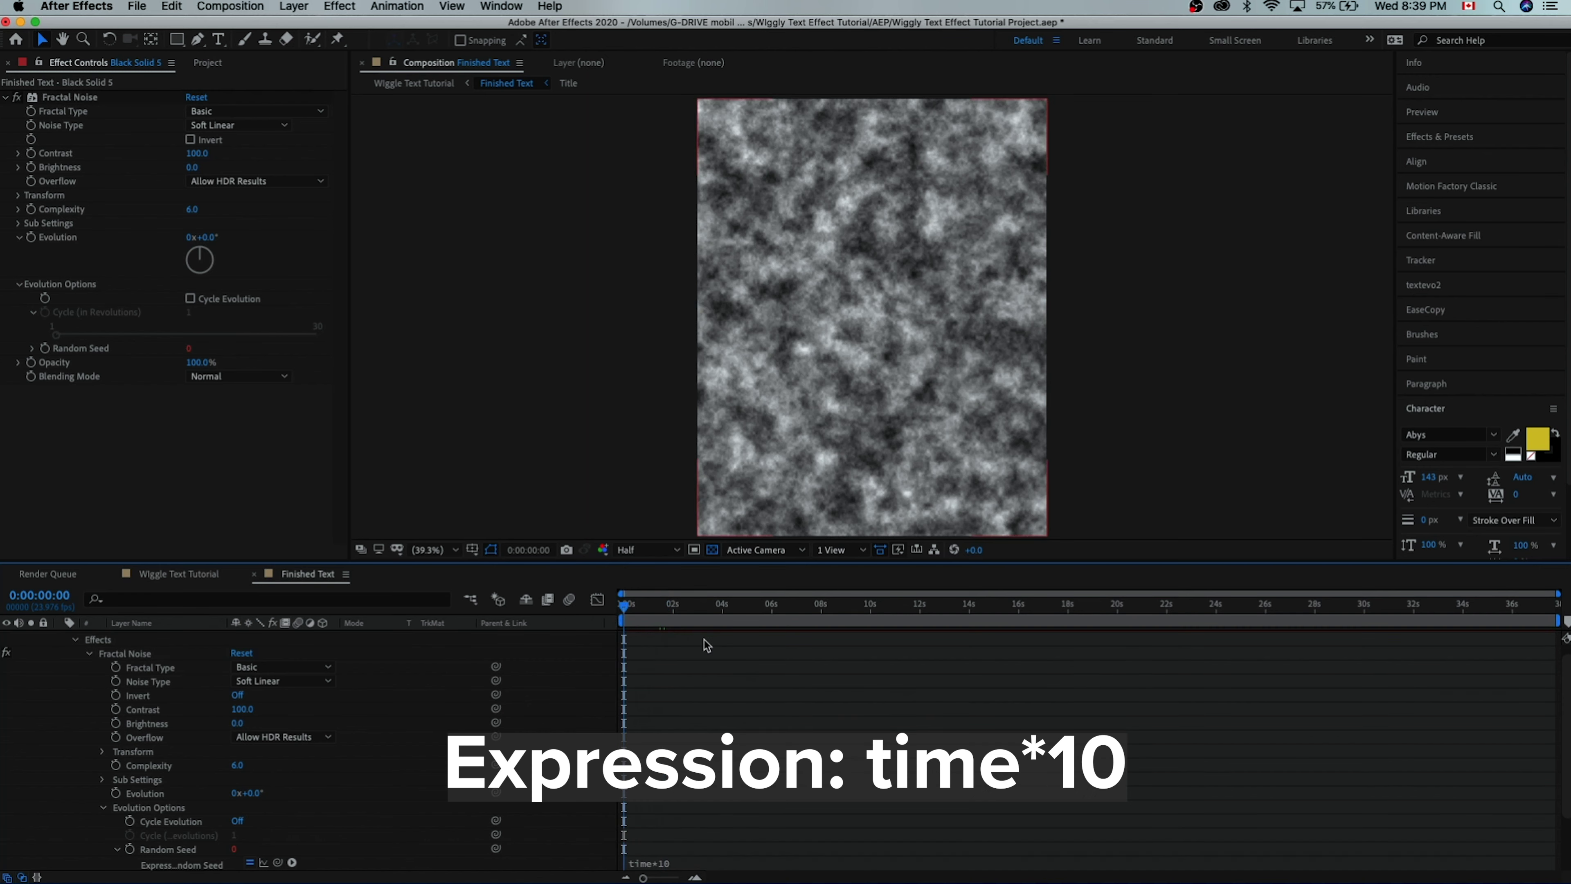
key("space")
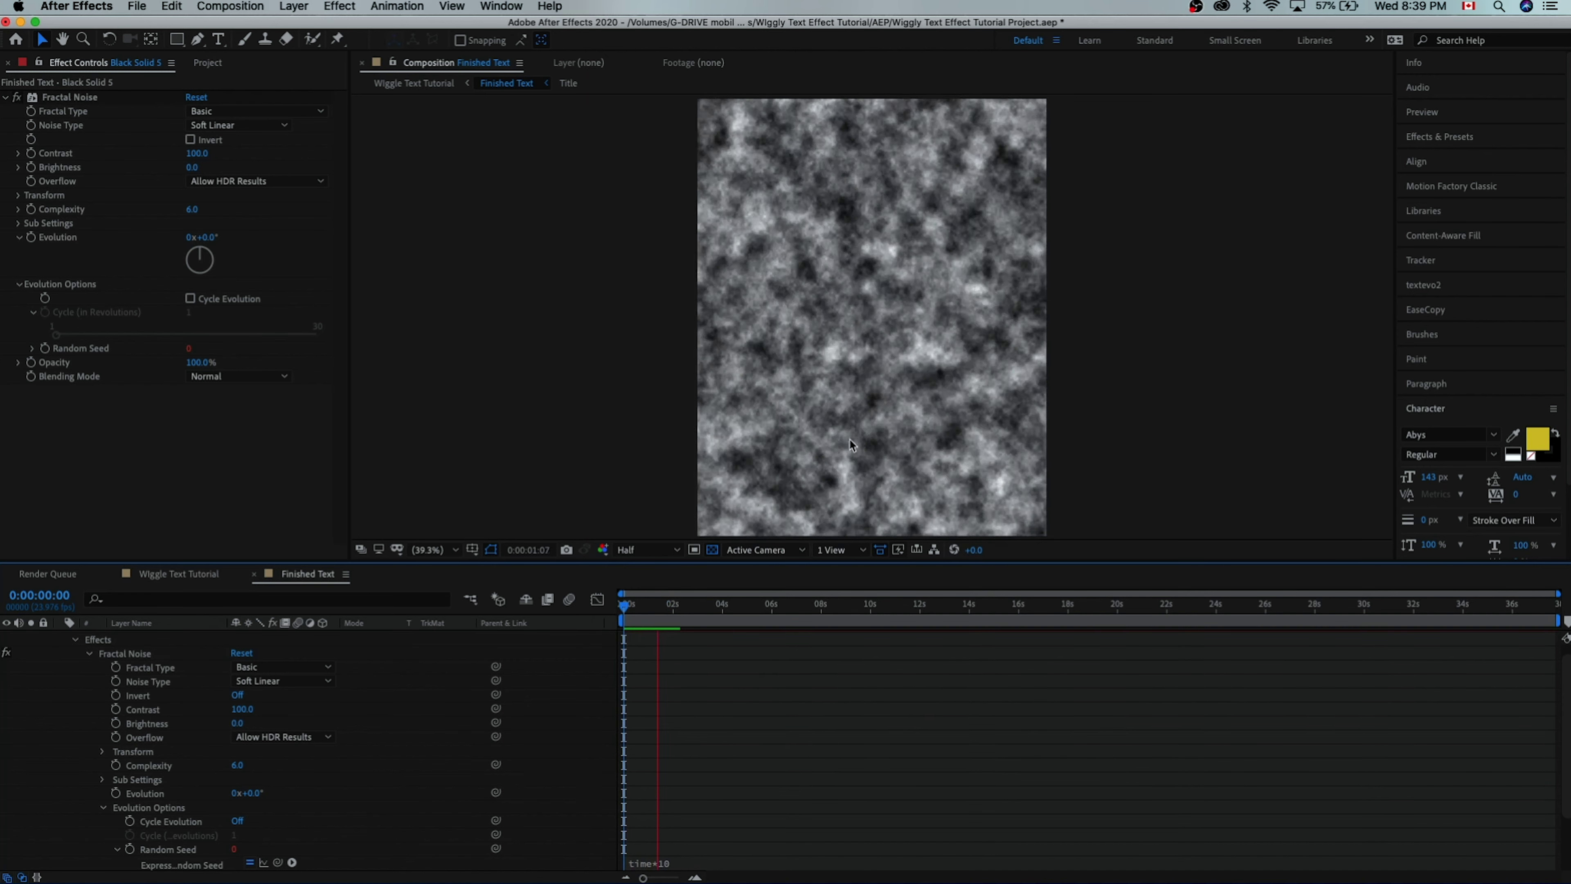
left_click(88, 655)
left_click(138, 693)
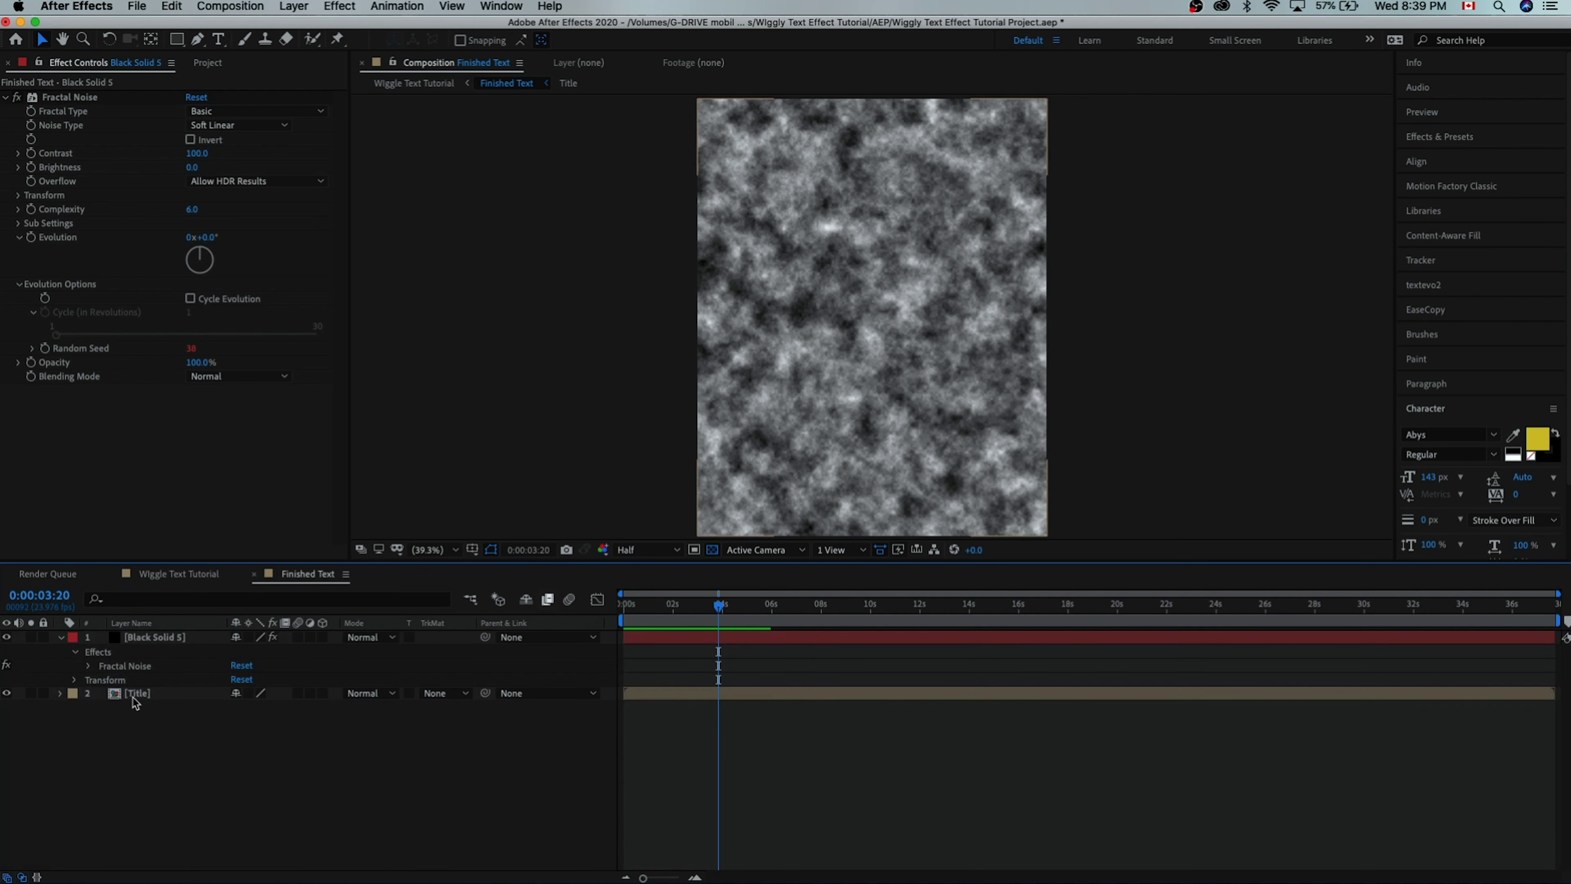
- Move the noise solid below Title, hide it, and rename it 'Fractal Noise'
left_click(148, 639)
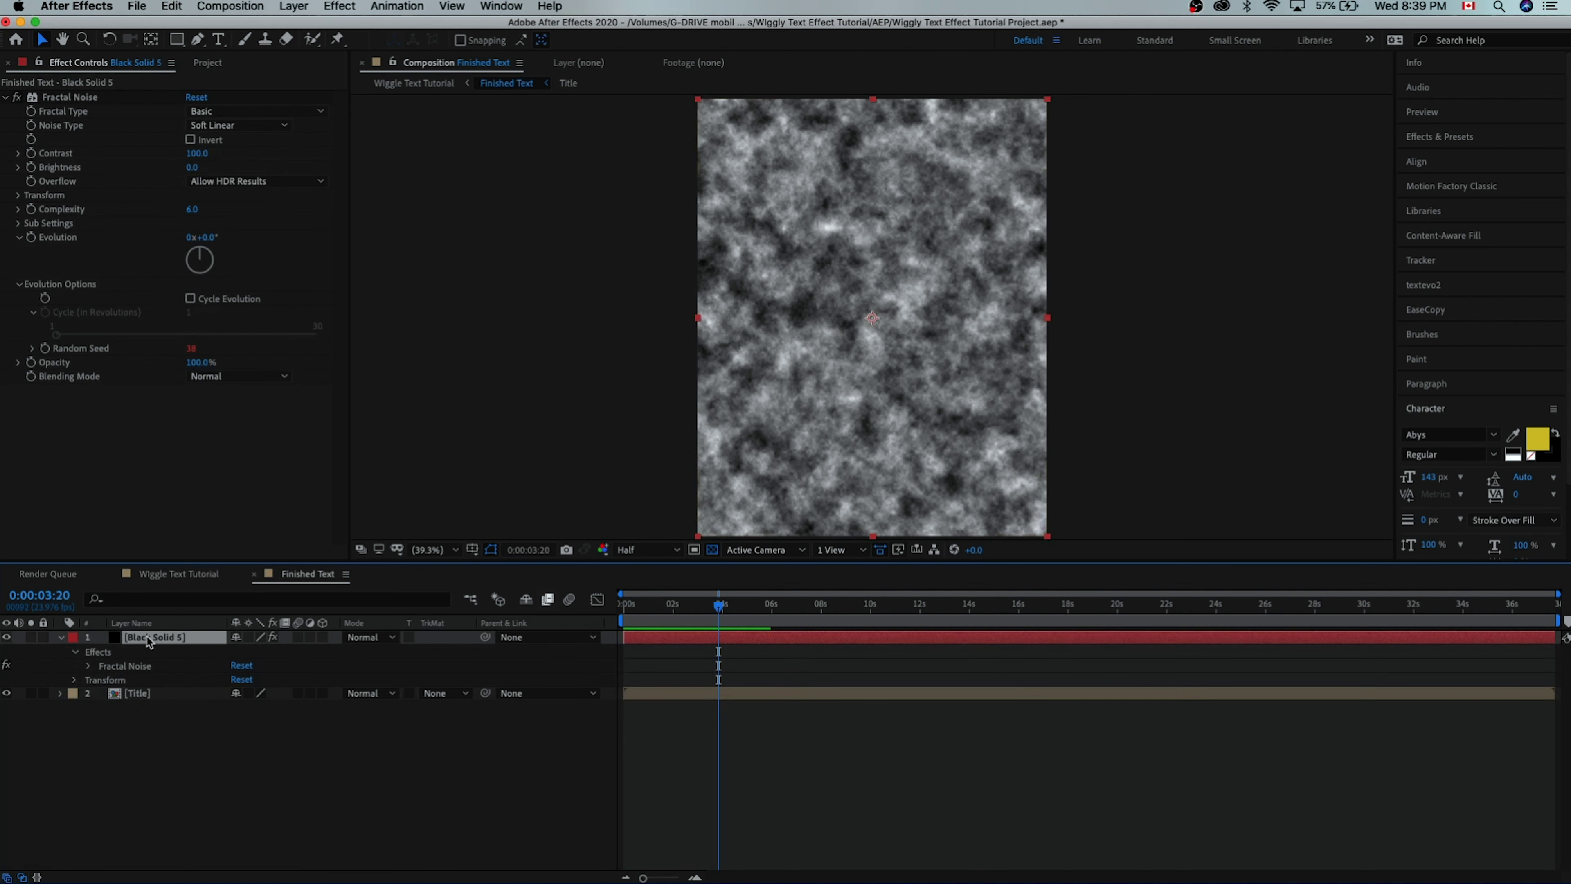
left_click_drag(149, 641, 155, 705)
key("ctrl+Up")
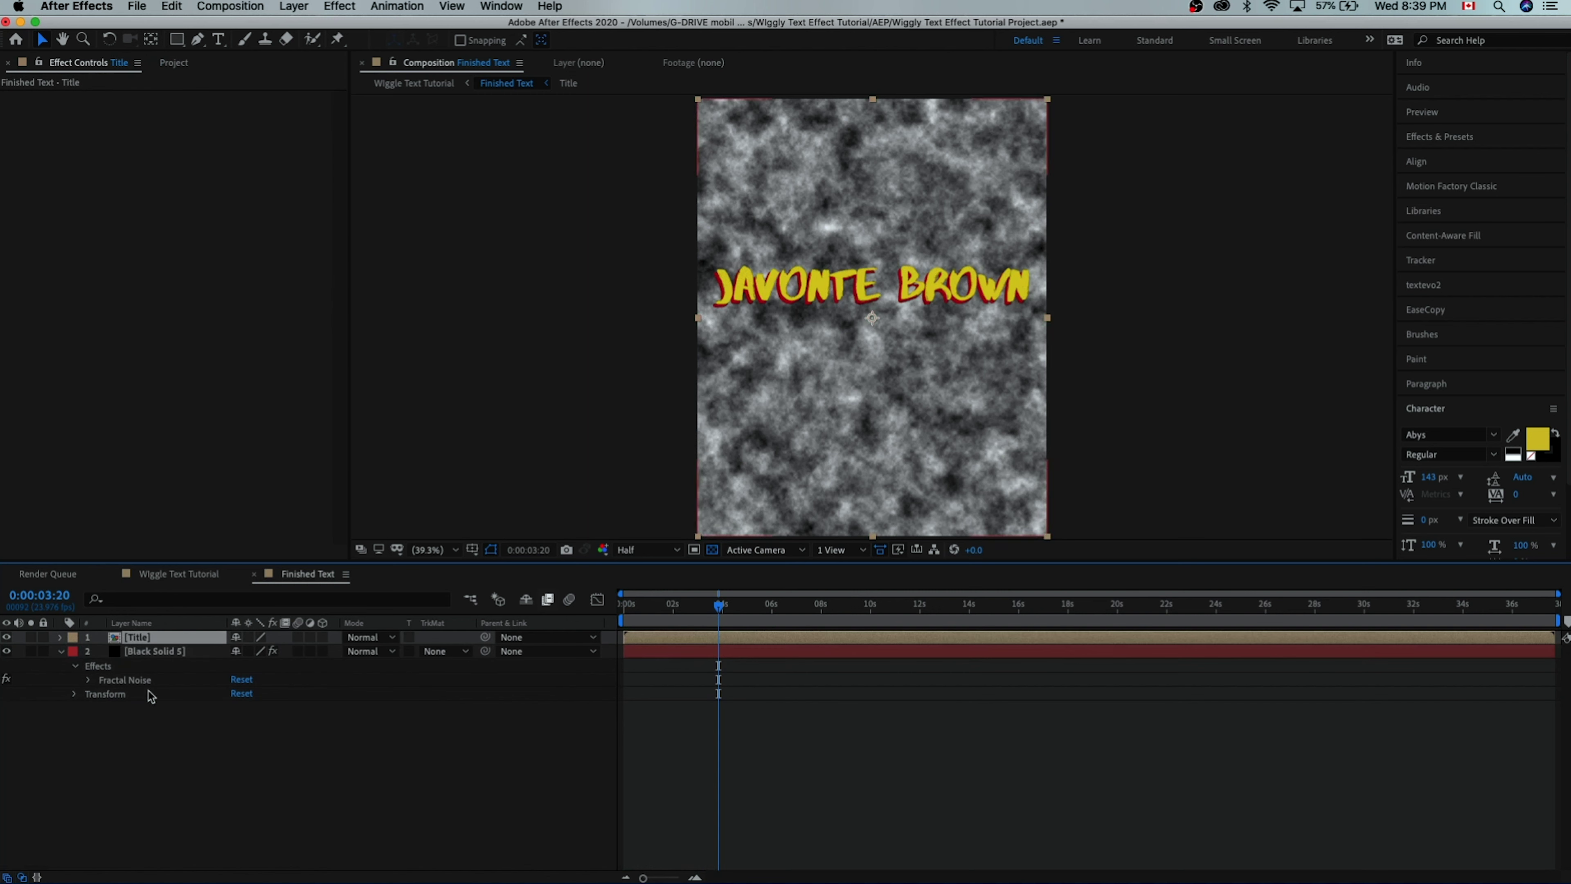
left_click(130, 652)
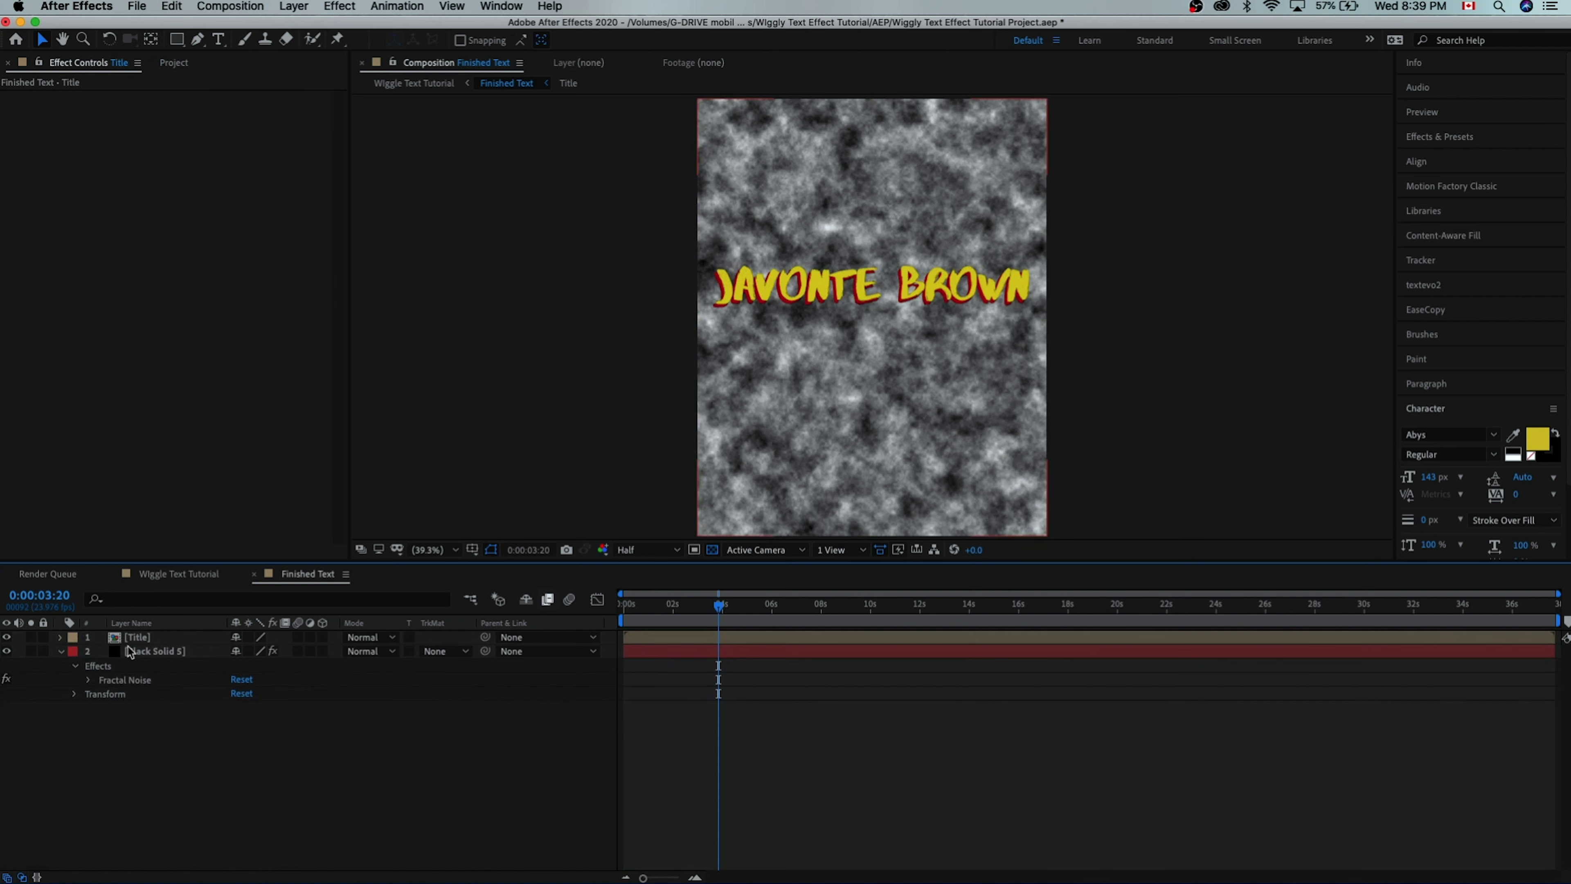
left_click(6, 651)
key("Return")
type("F")
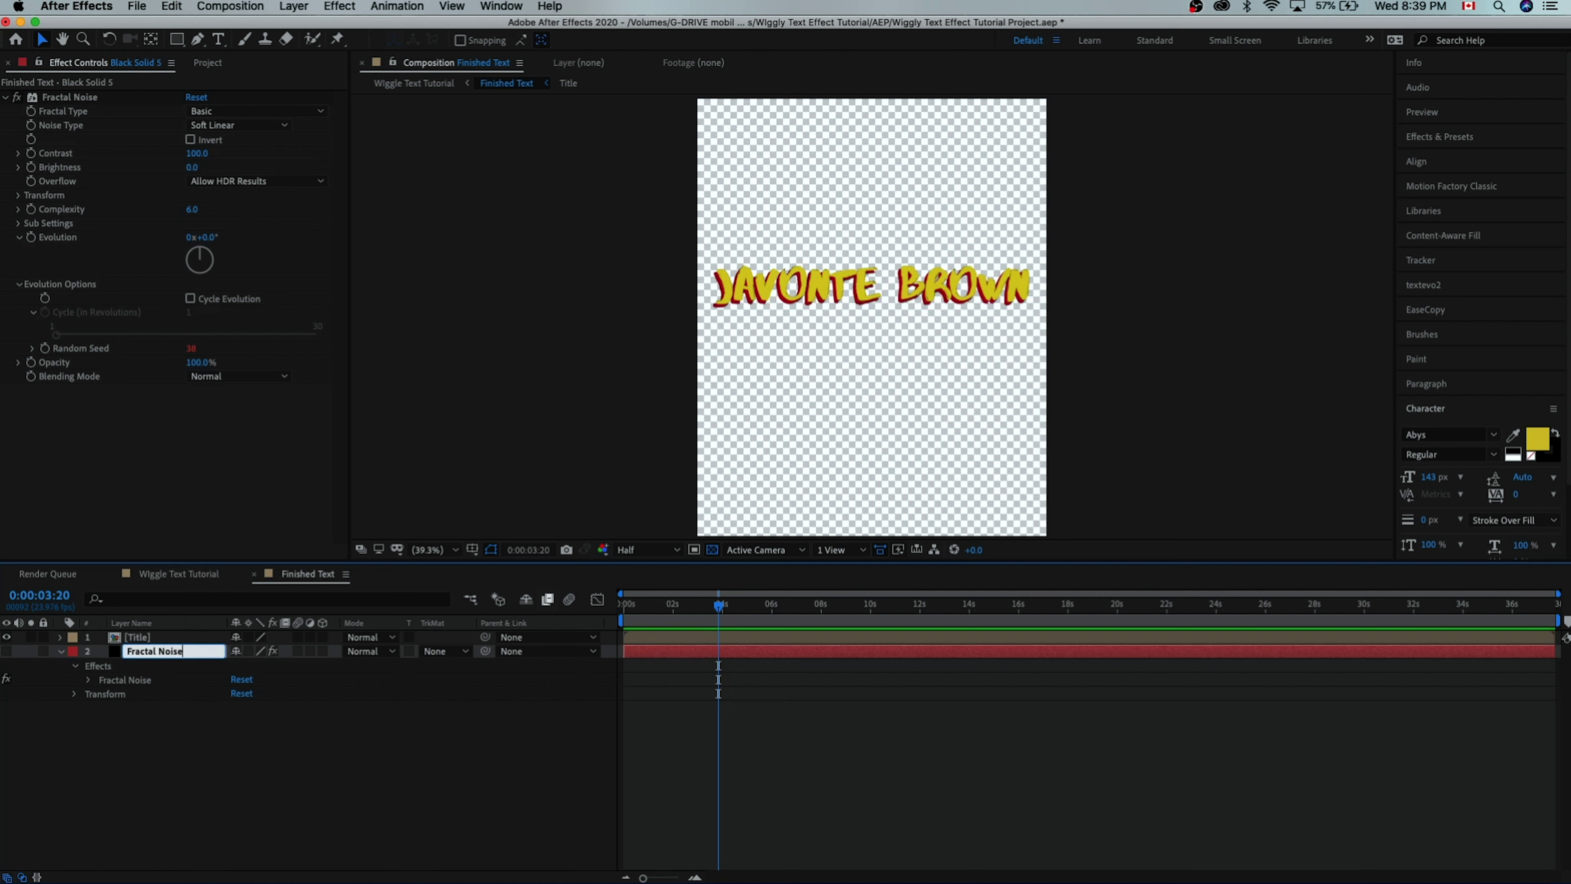
type("ractal Noise")
left_click(173, 760)
- Apply Displacement Map to Title using the Fractal Noise layer's Effects & Masks
left_click(150, 641)
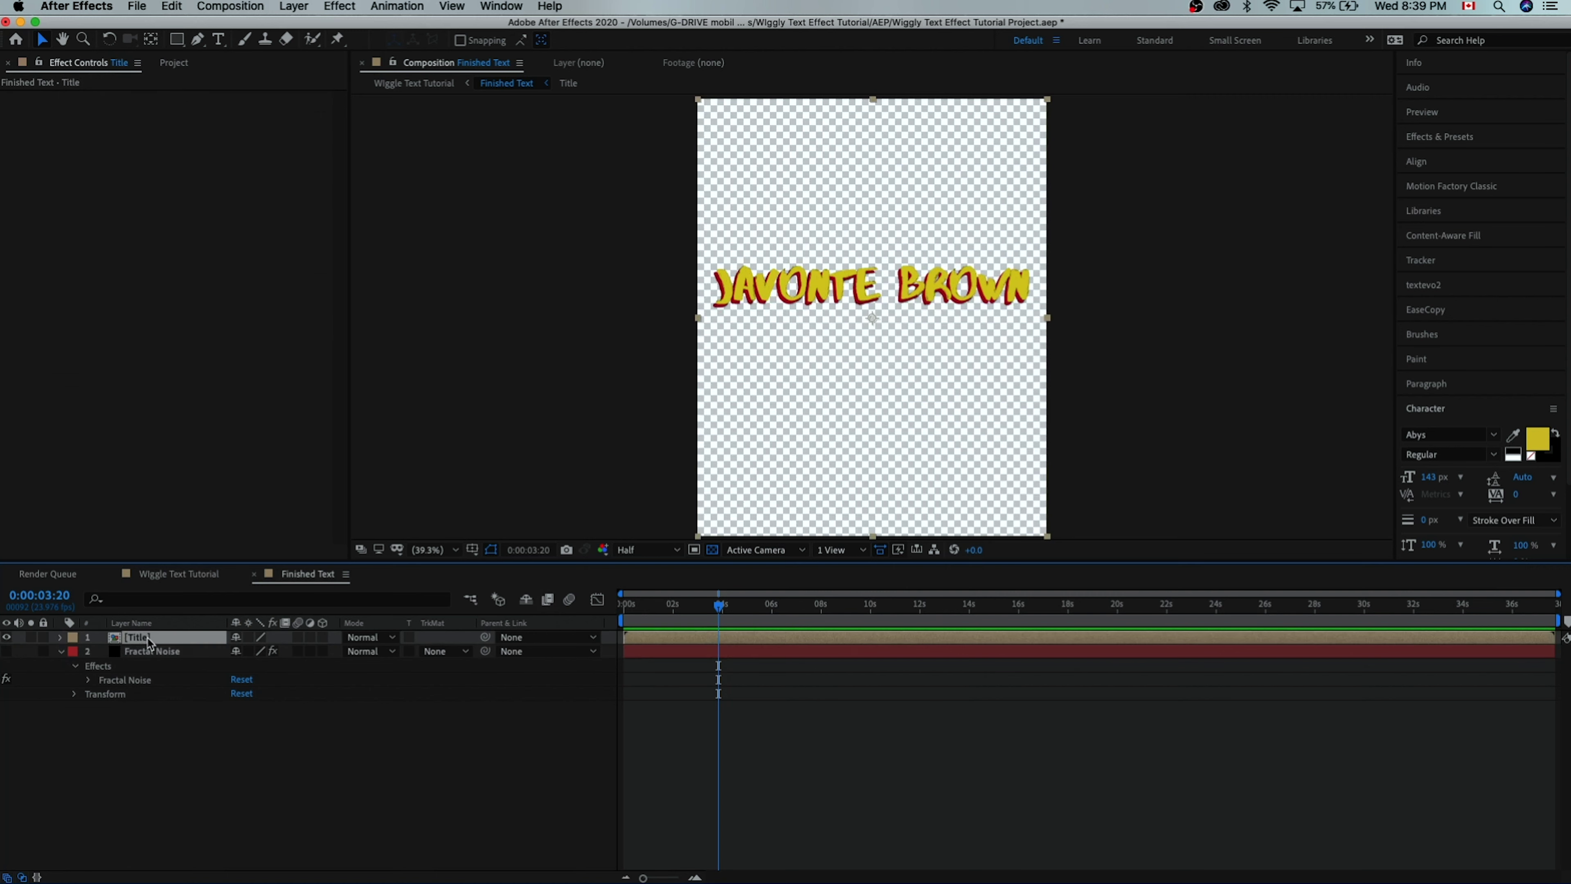
key("ctrl+space")
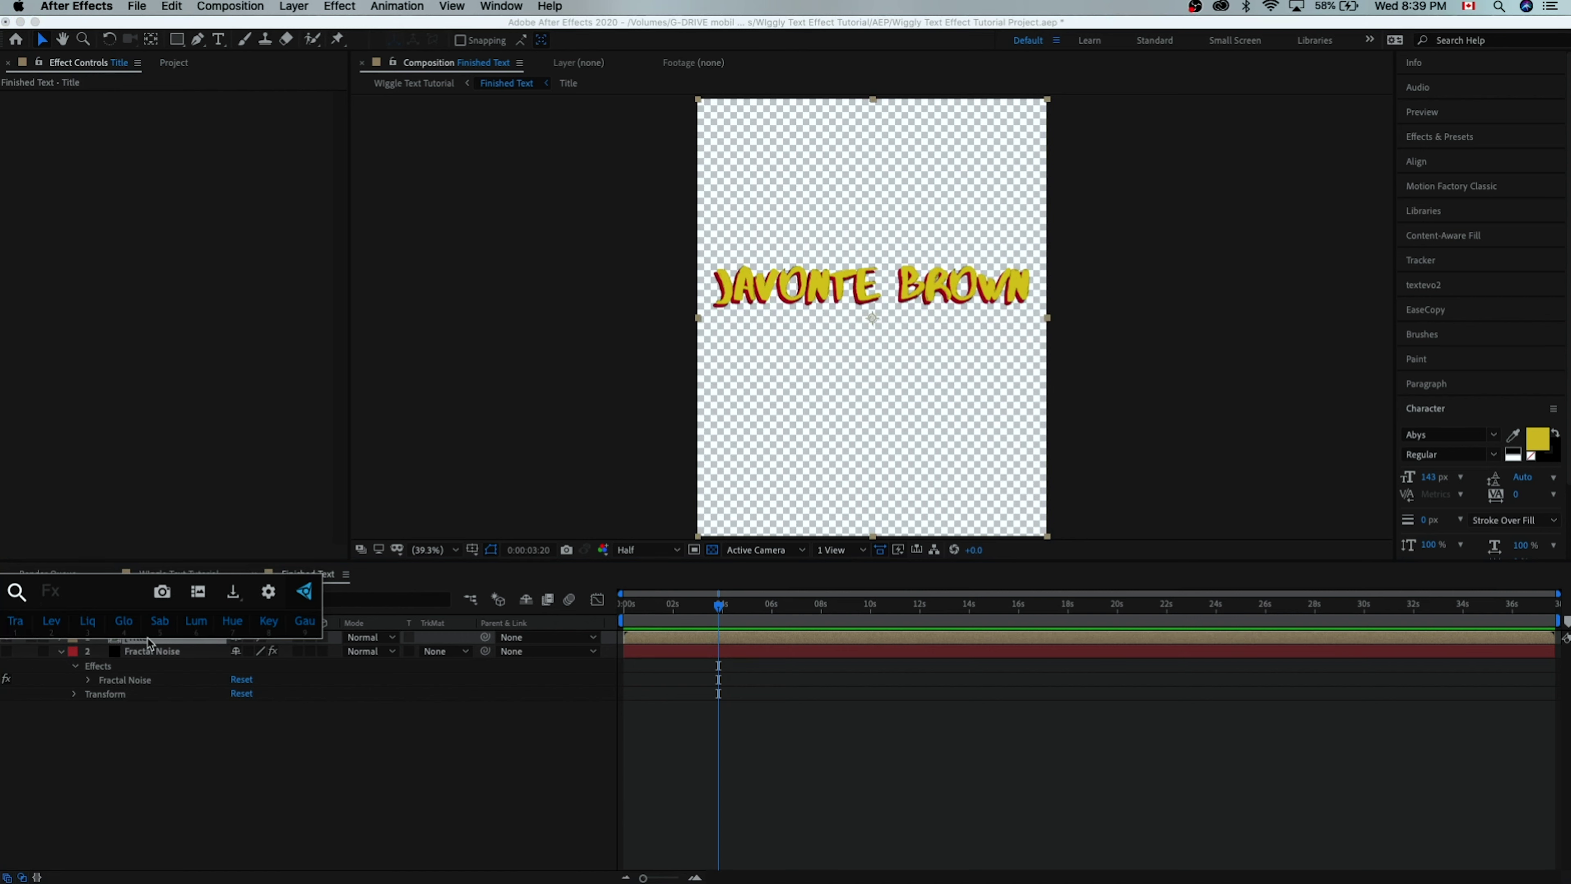
type("dis")
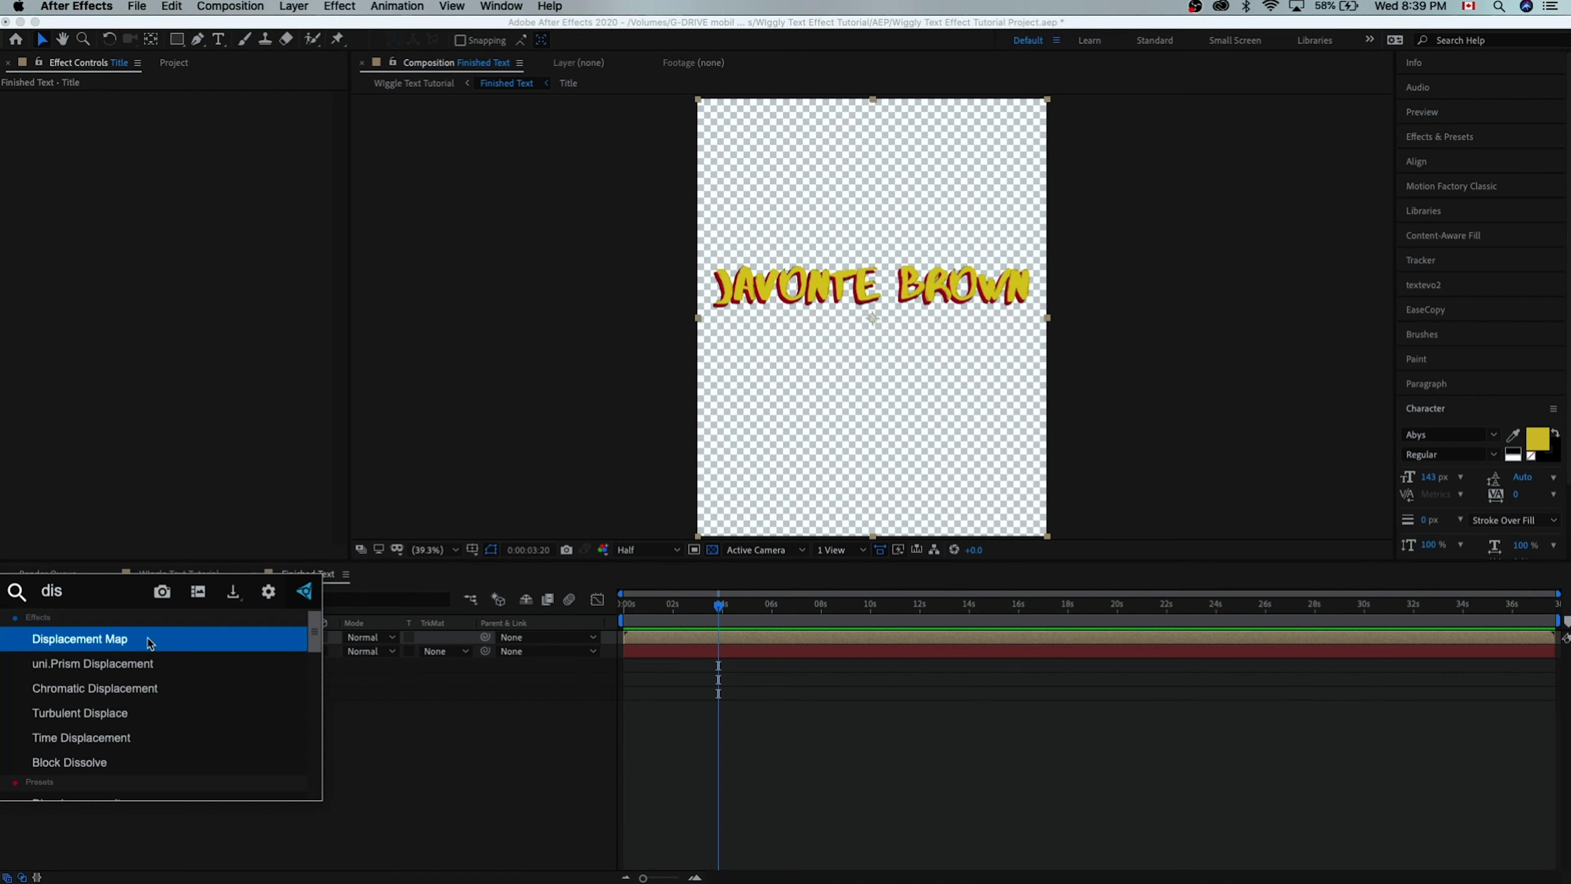
key("Return")
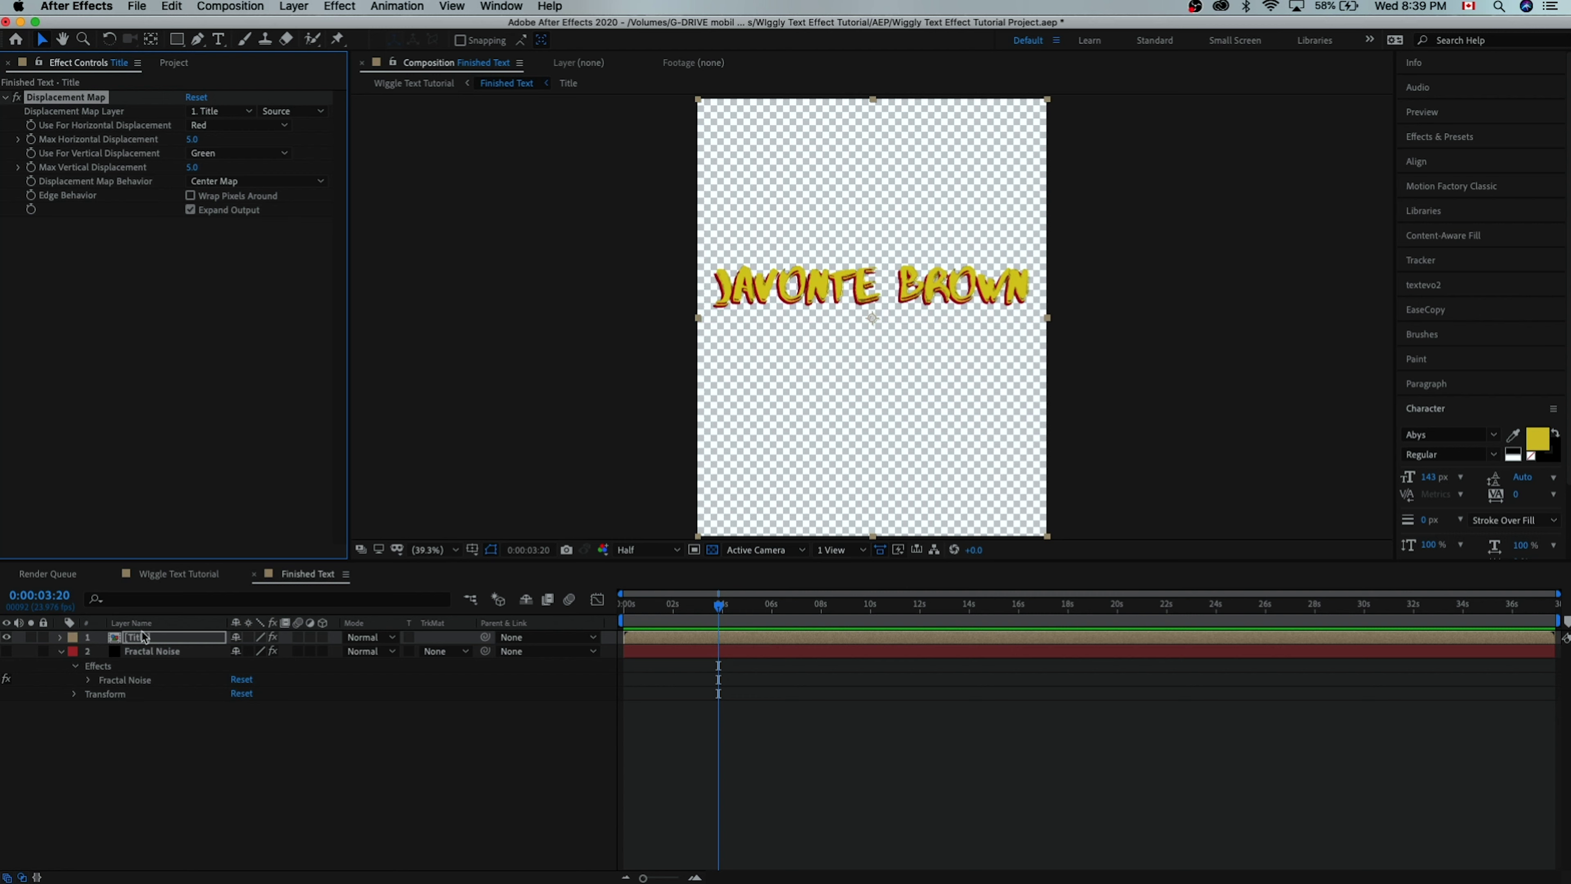
left_click(221, 113)
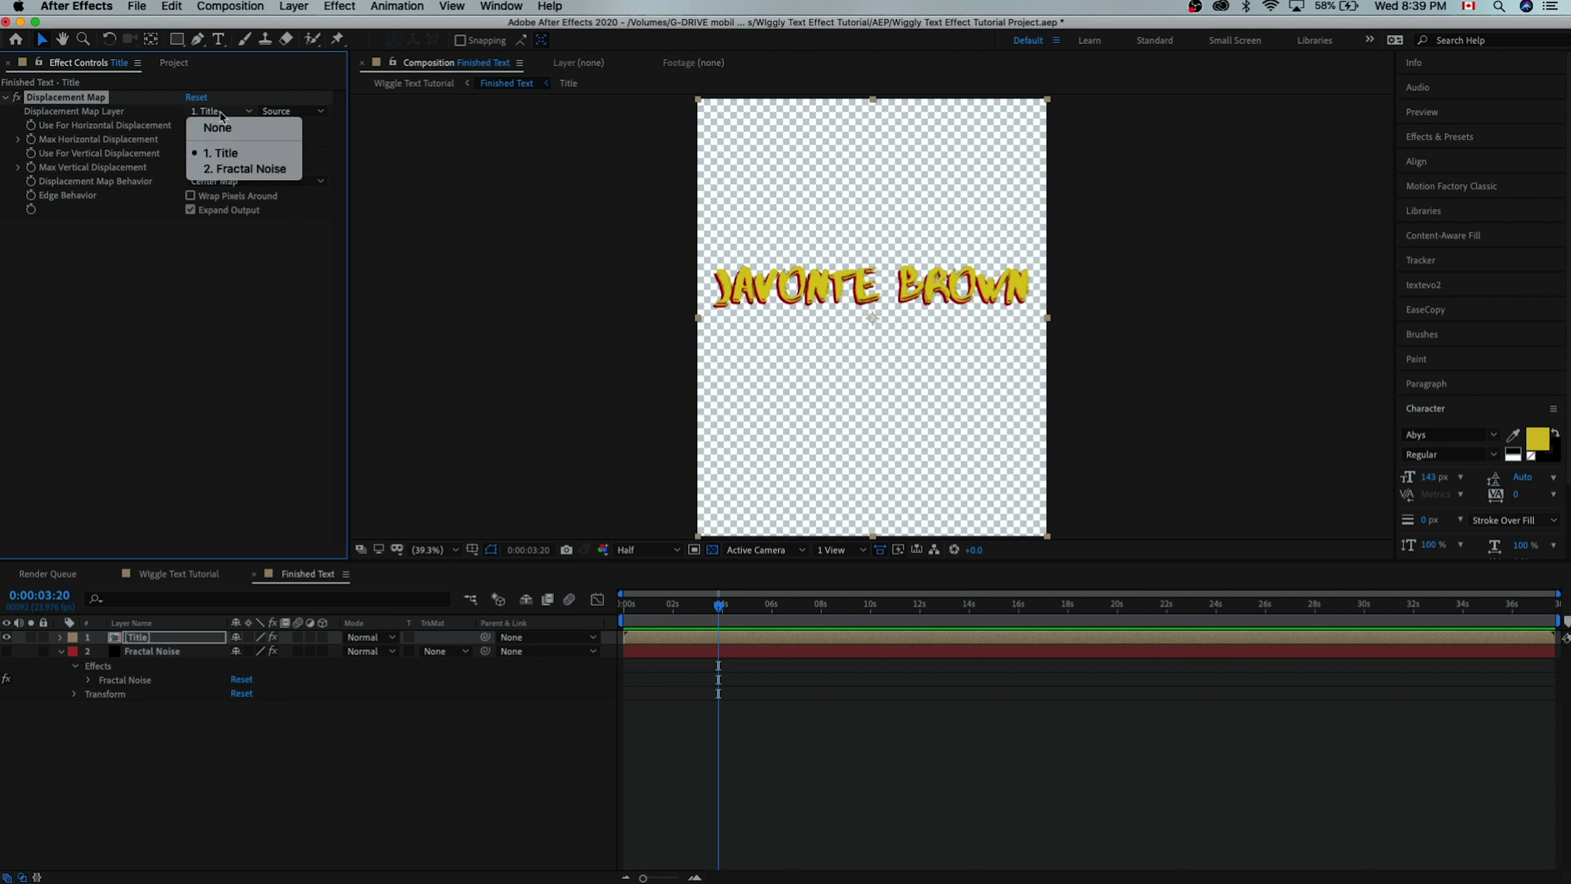
left_click(245, 169)
left_click(286, 112)
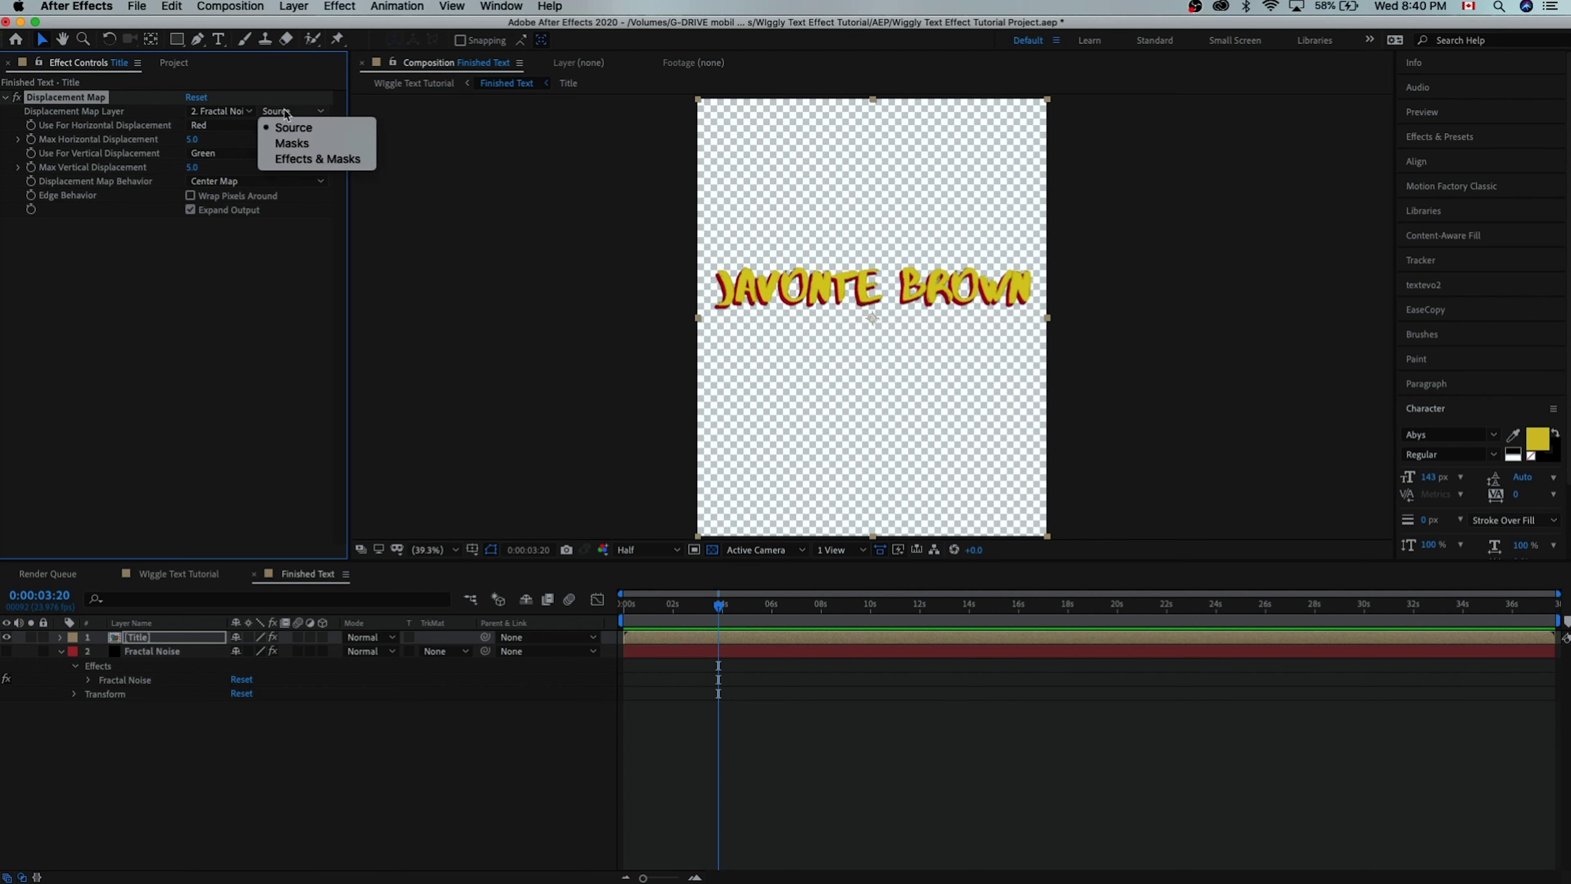
left_click(307, 157)
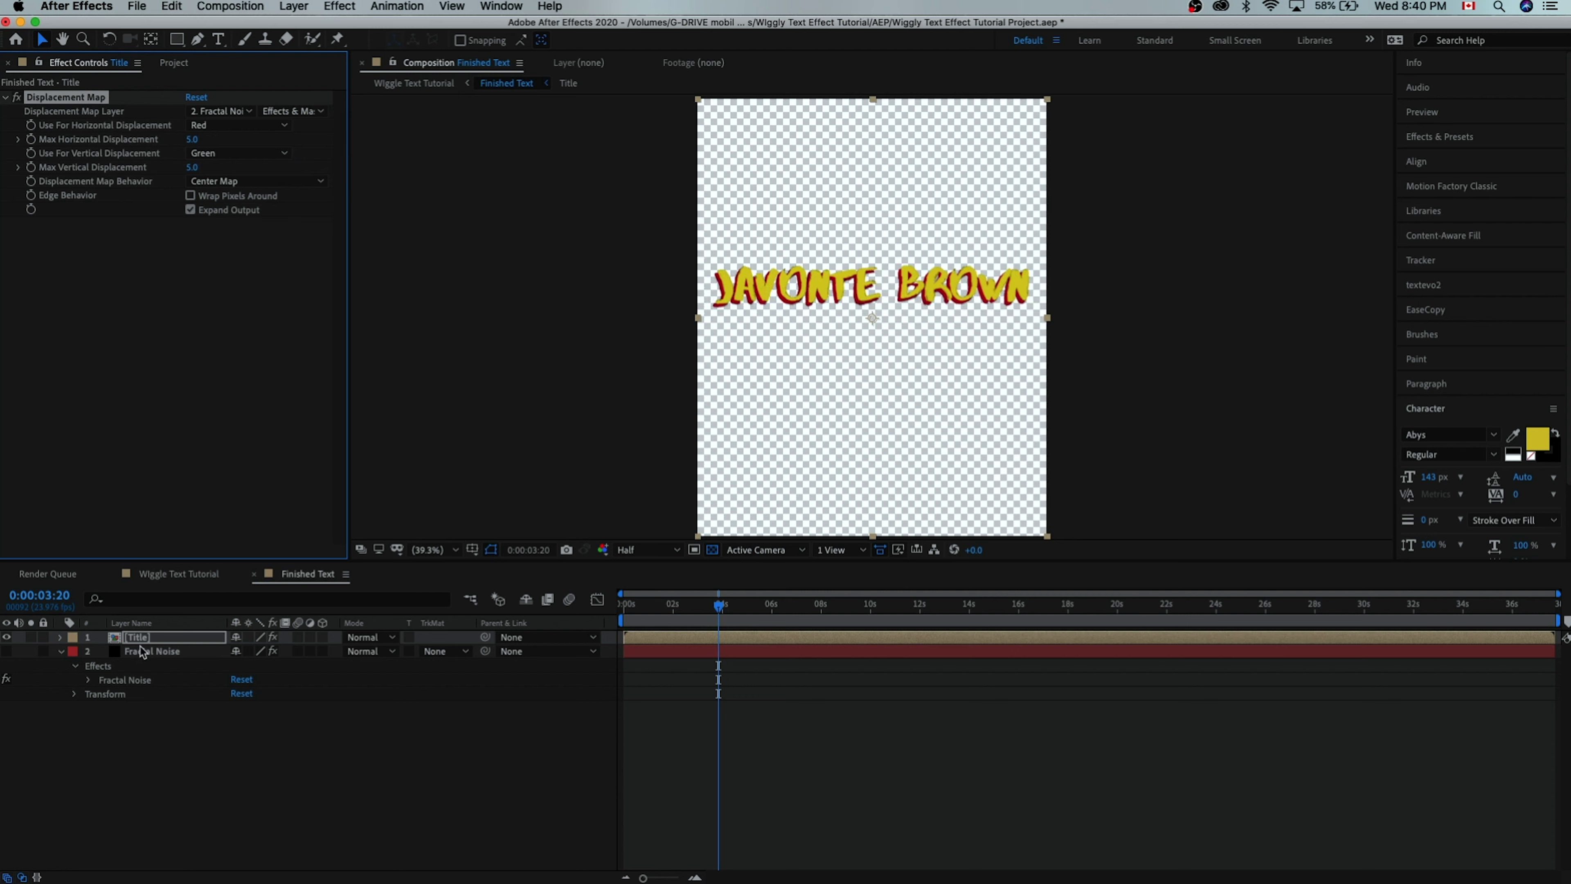
left_click(720, 605)
key("Home")
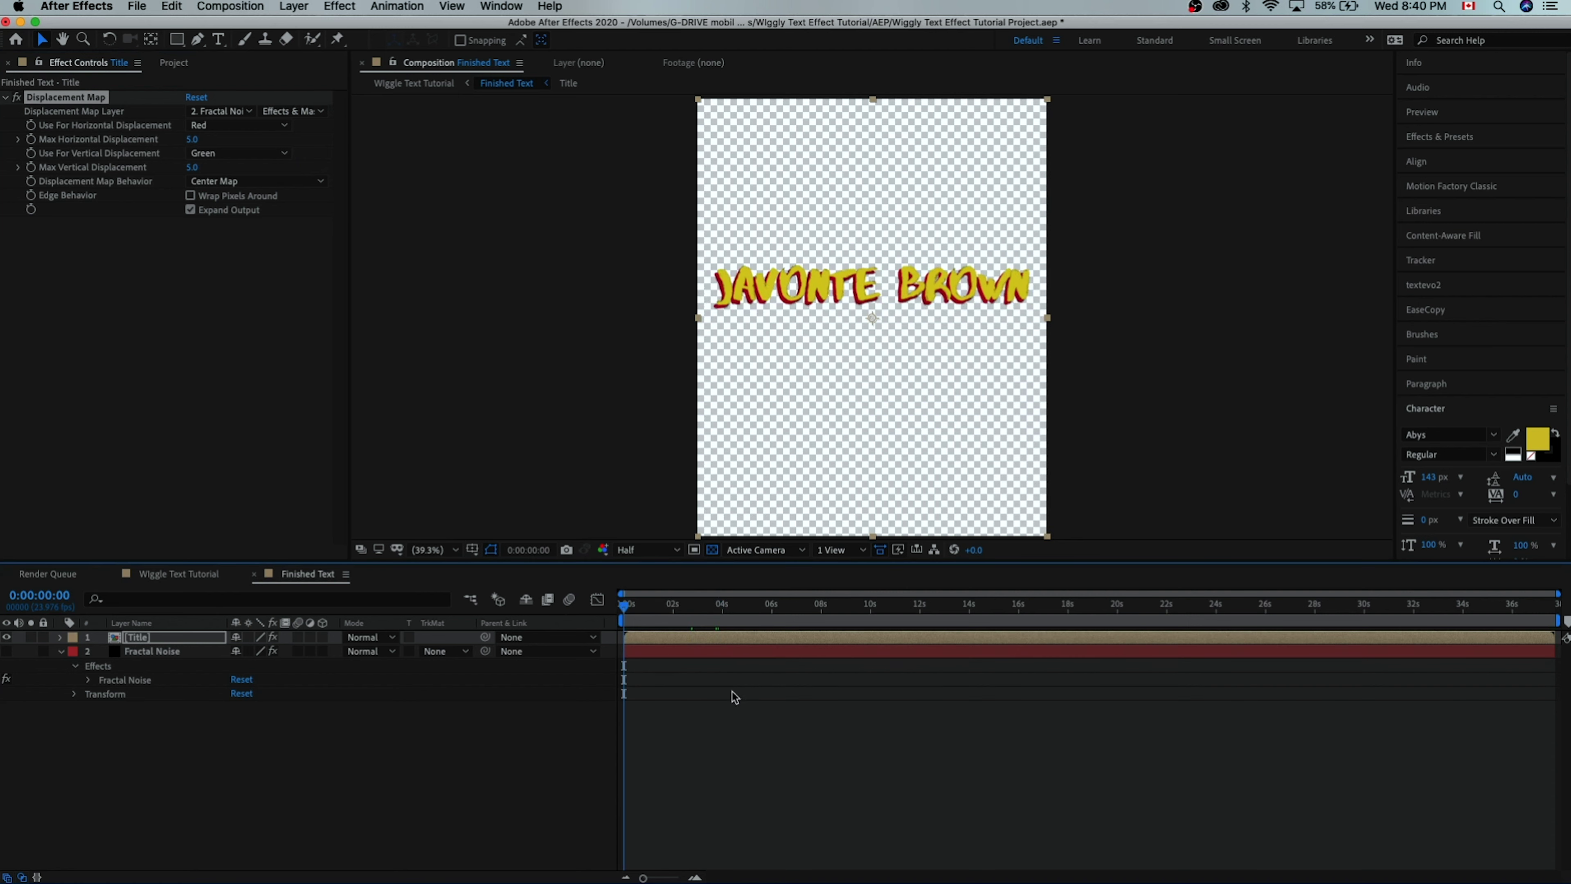
key("space")
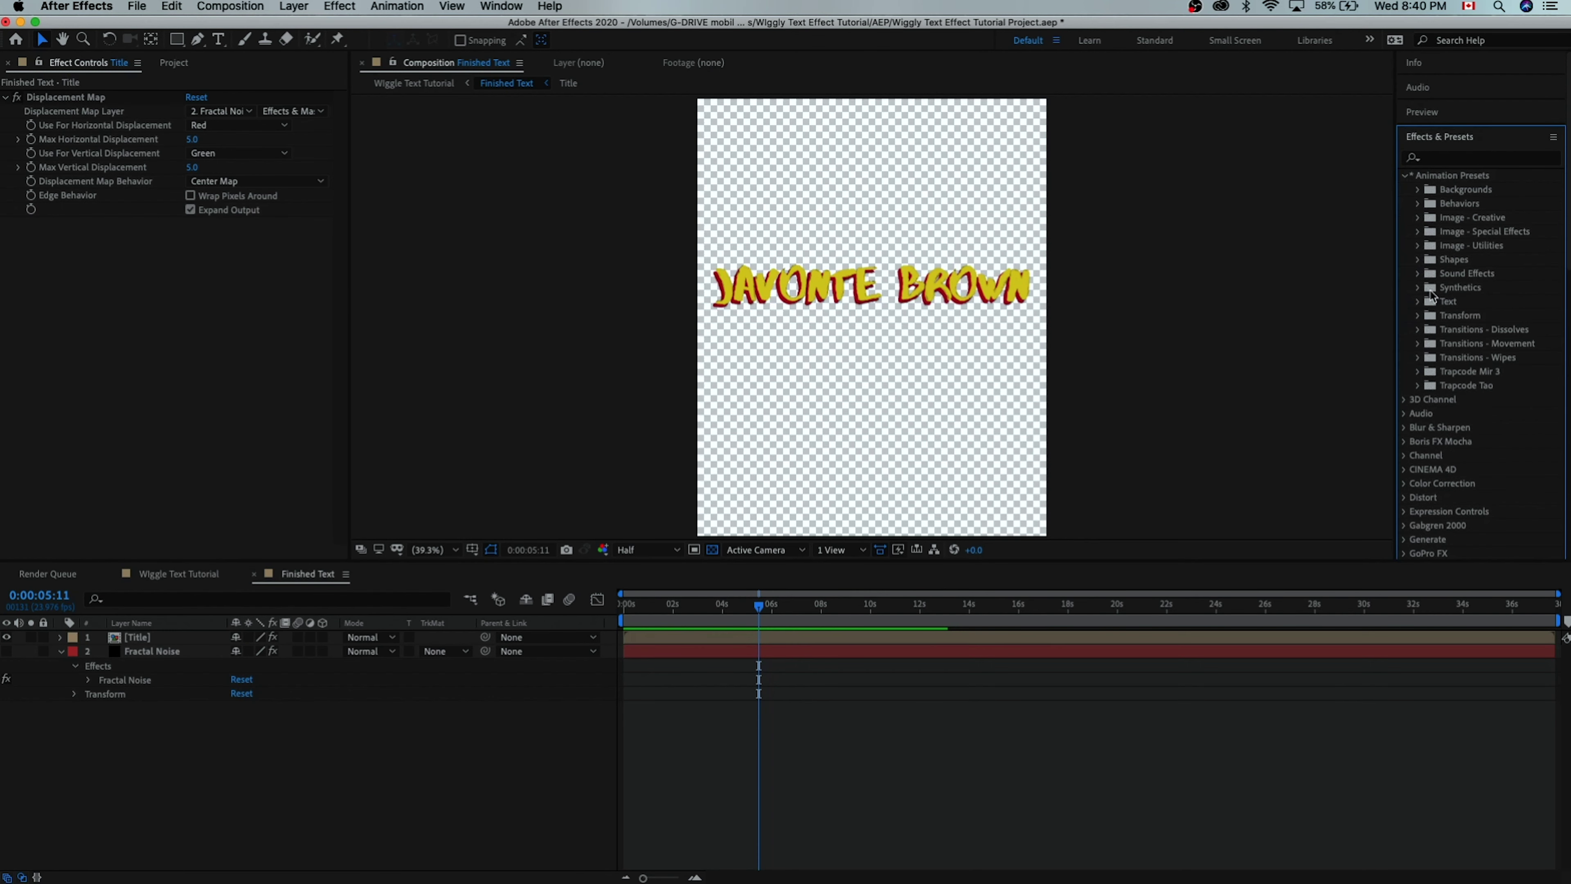
left_click(1419, 302)
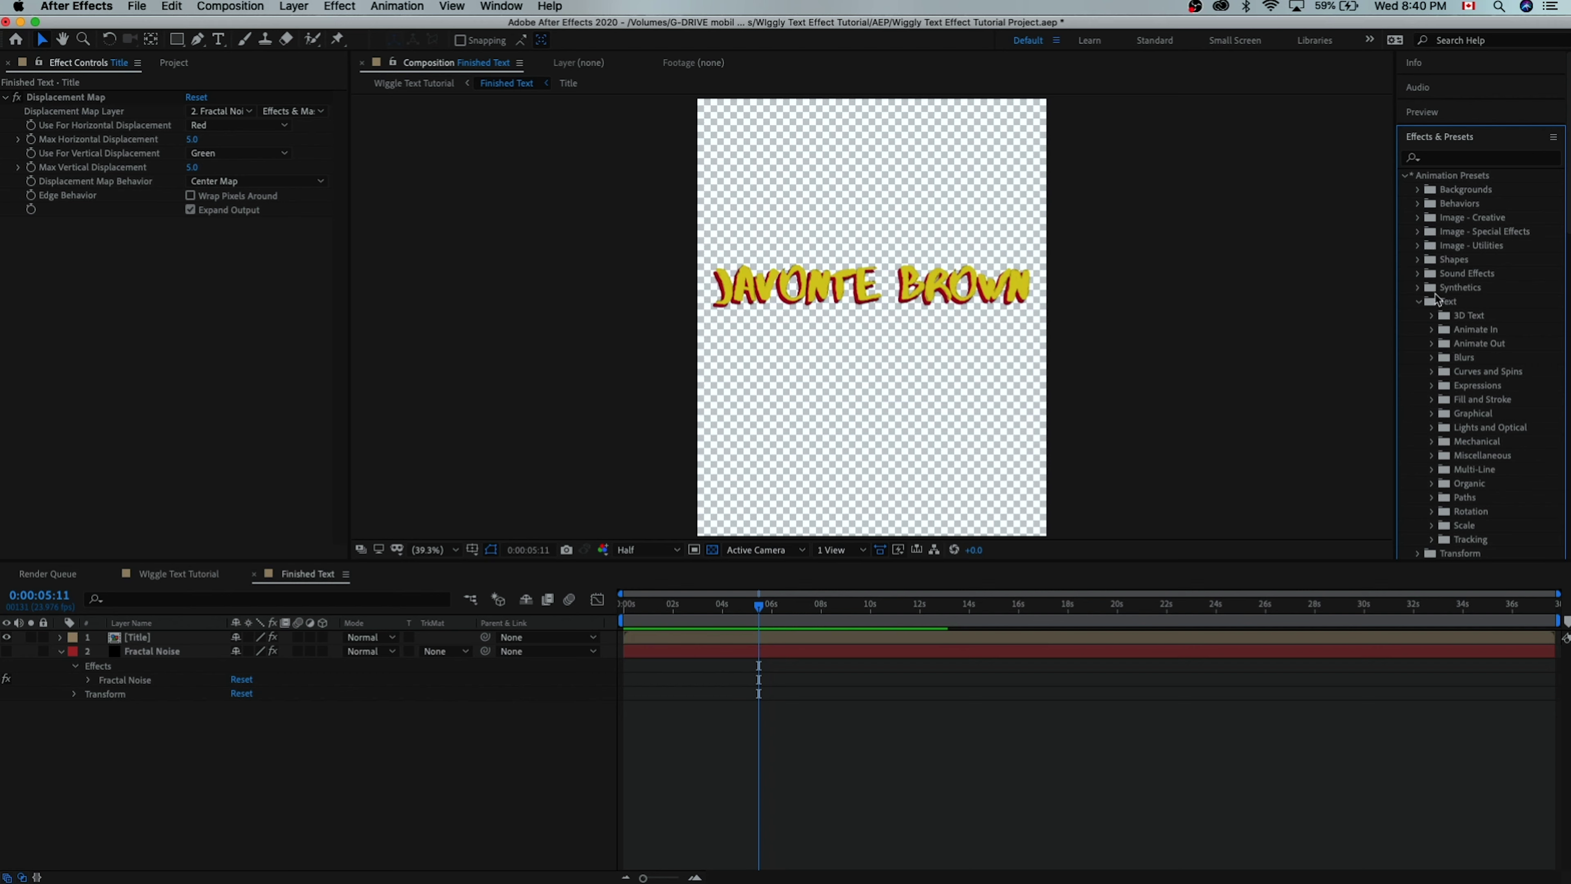
left_click(1434, 139)
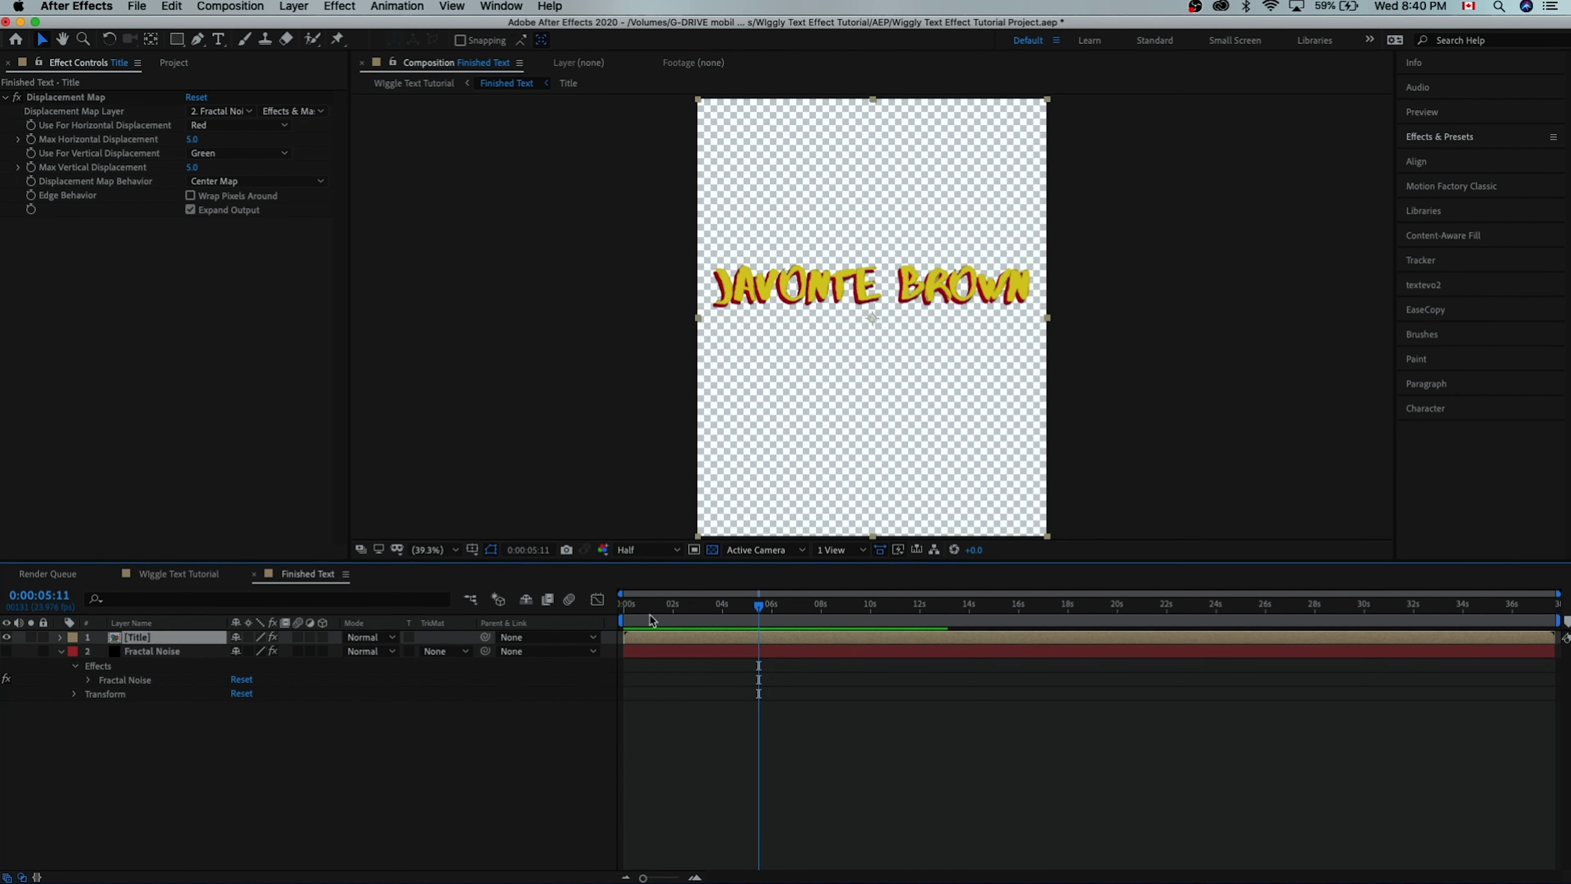
left_click(198, 39)
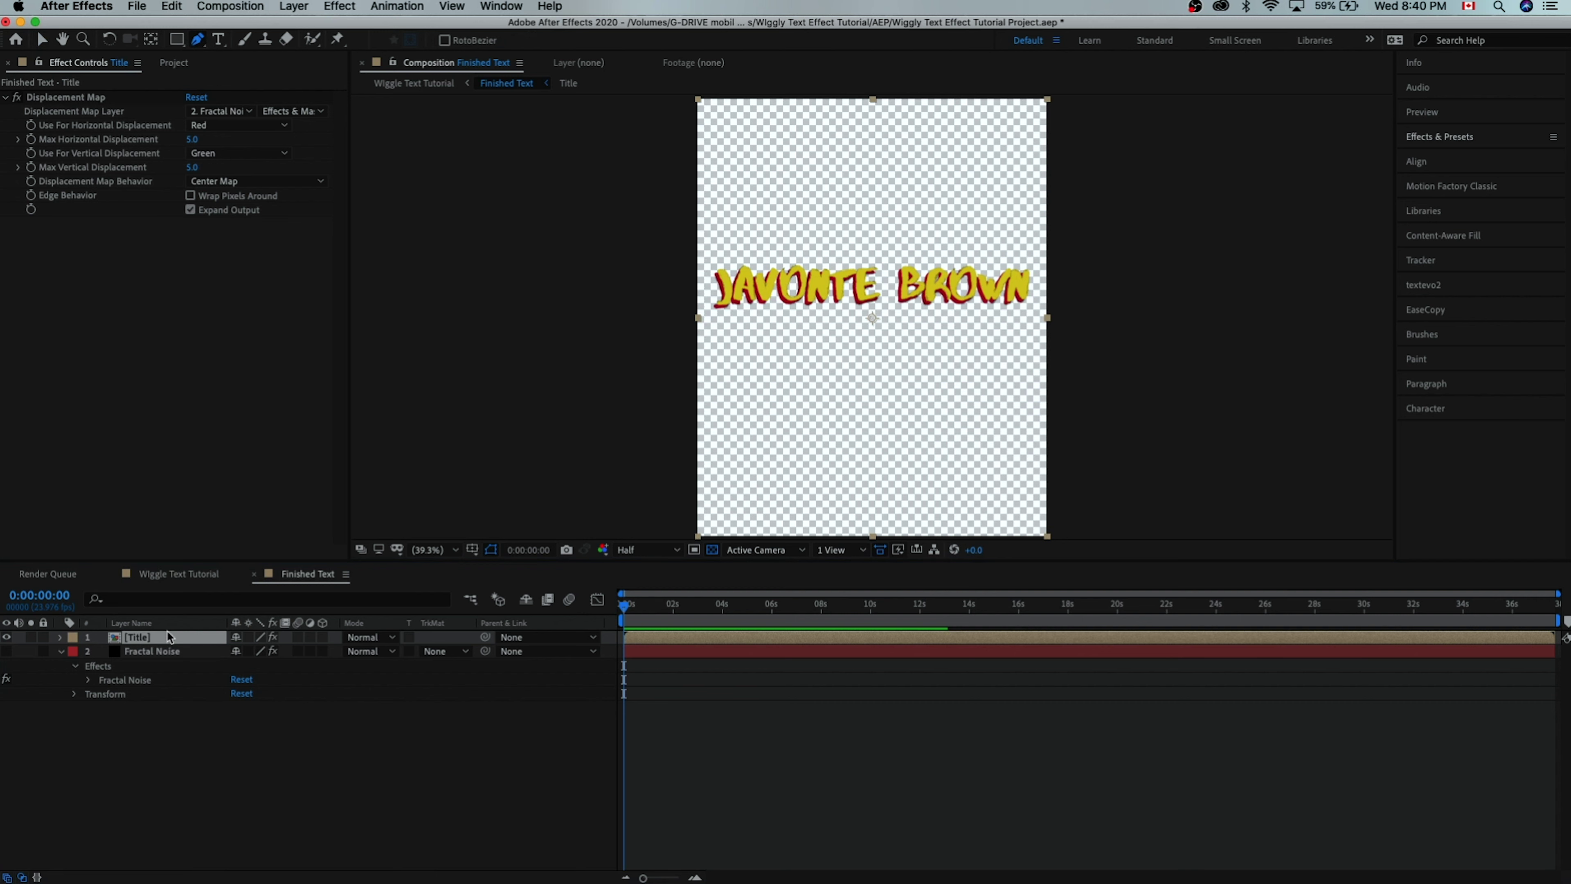
- Draw a rectangular mask around the title text on the Title layer
left_click(708, 250)
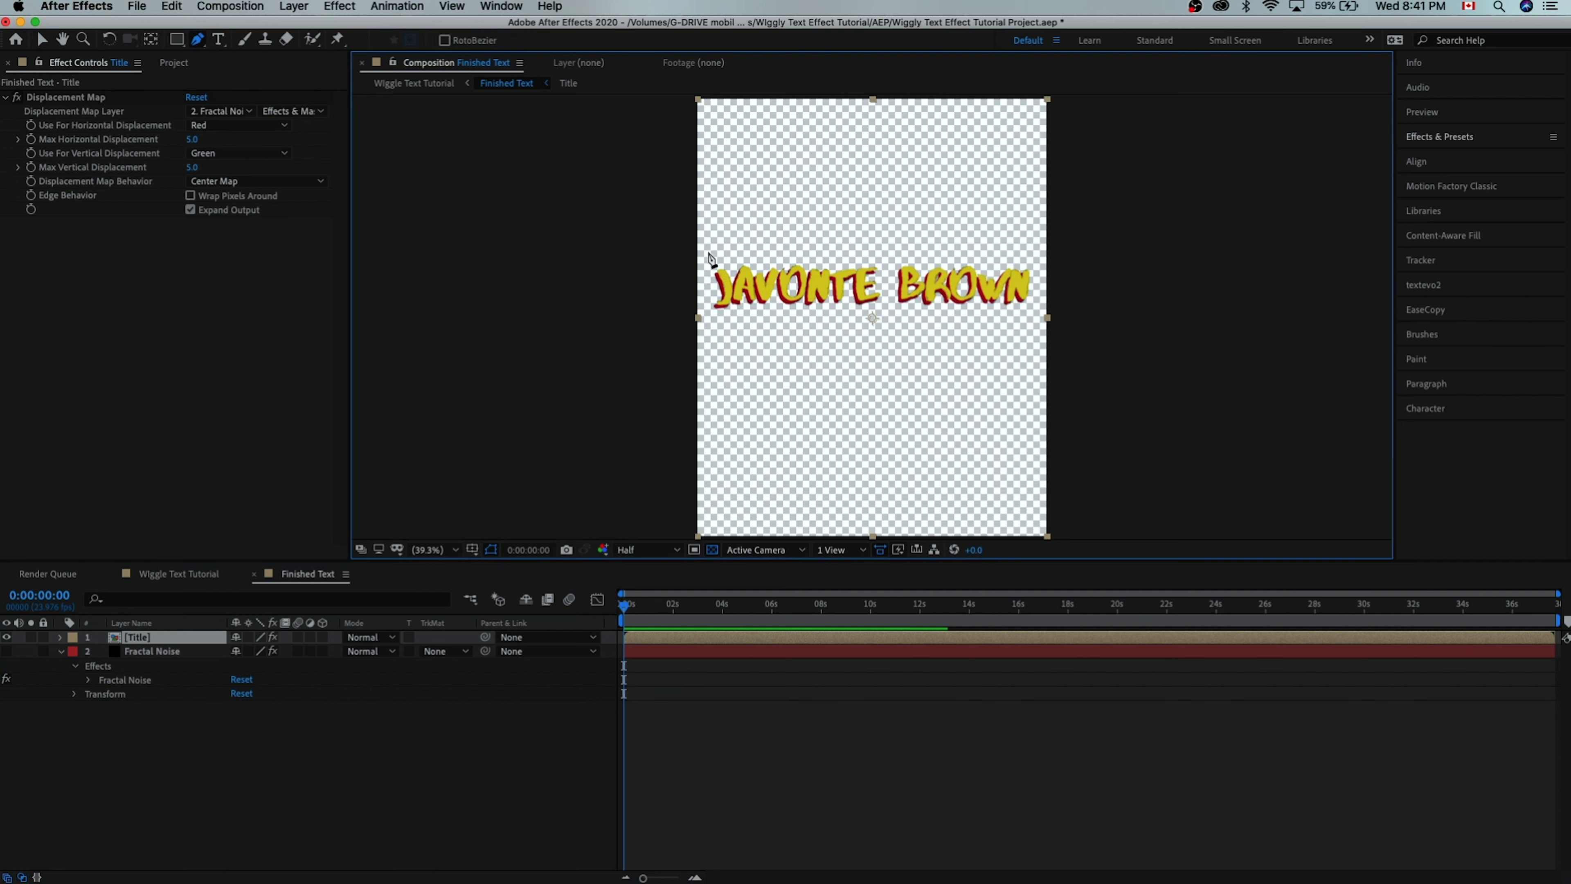
left_click(1038, 253)
left_click(1034, 318)
left_click(709, 251)
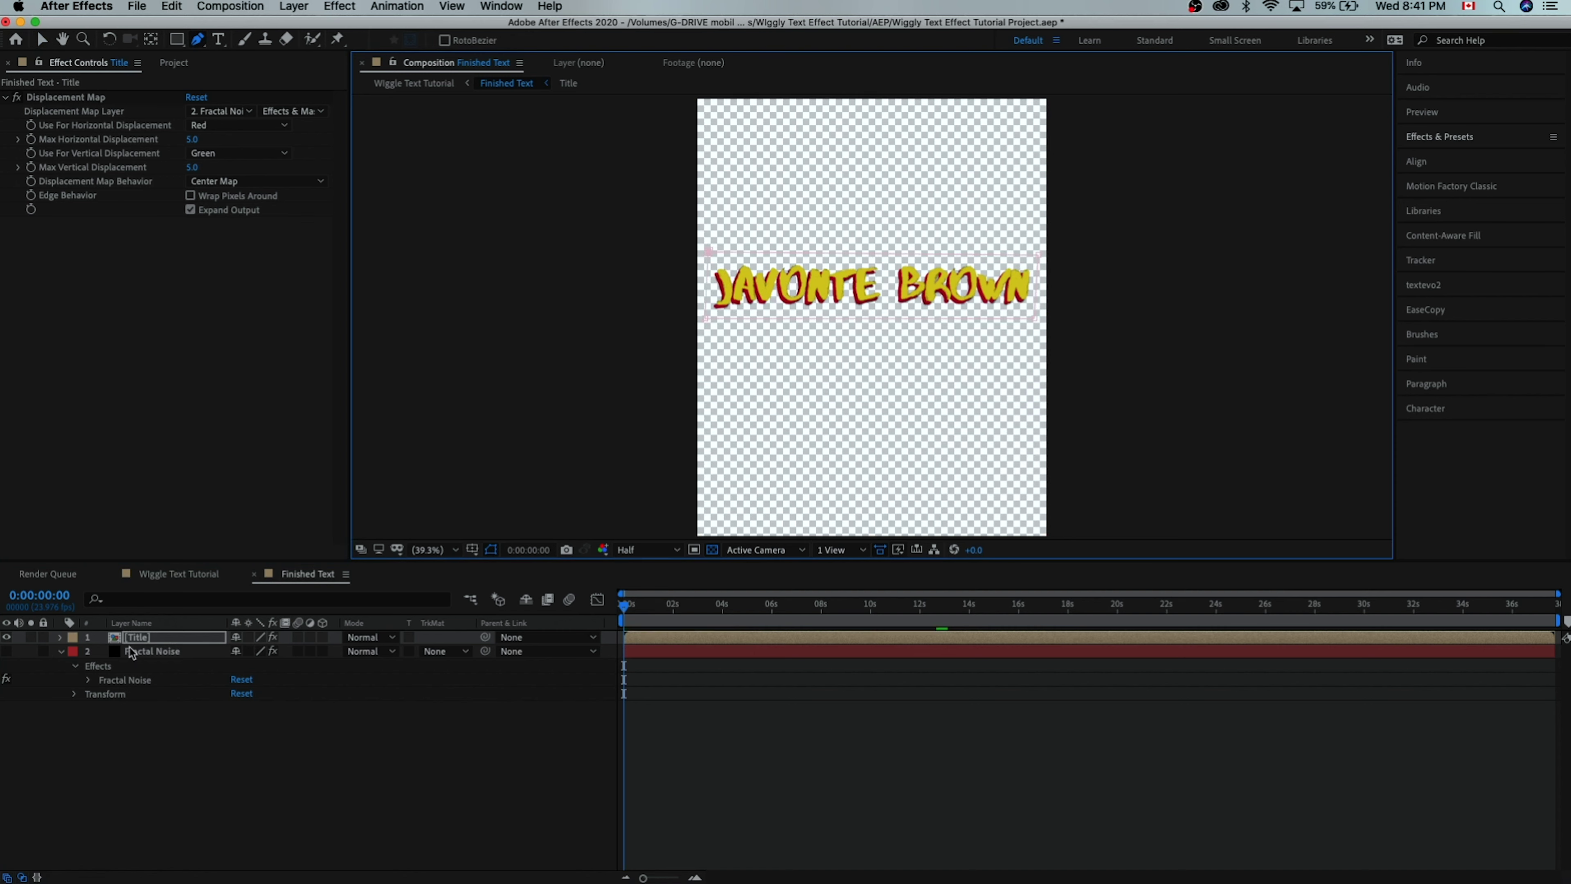
- Change Mask 1's colour to blue and view the composition at 100%
left_click(157, 638)
key("m")
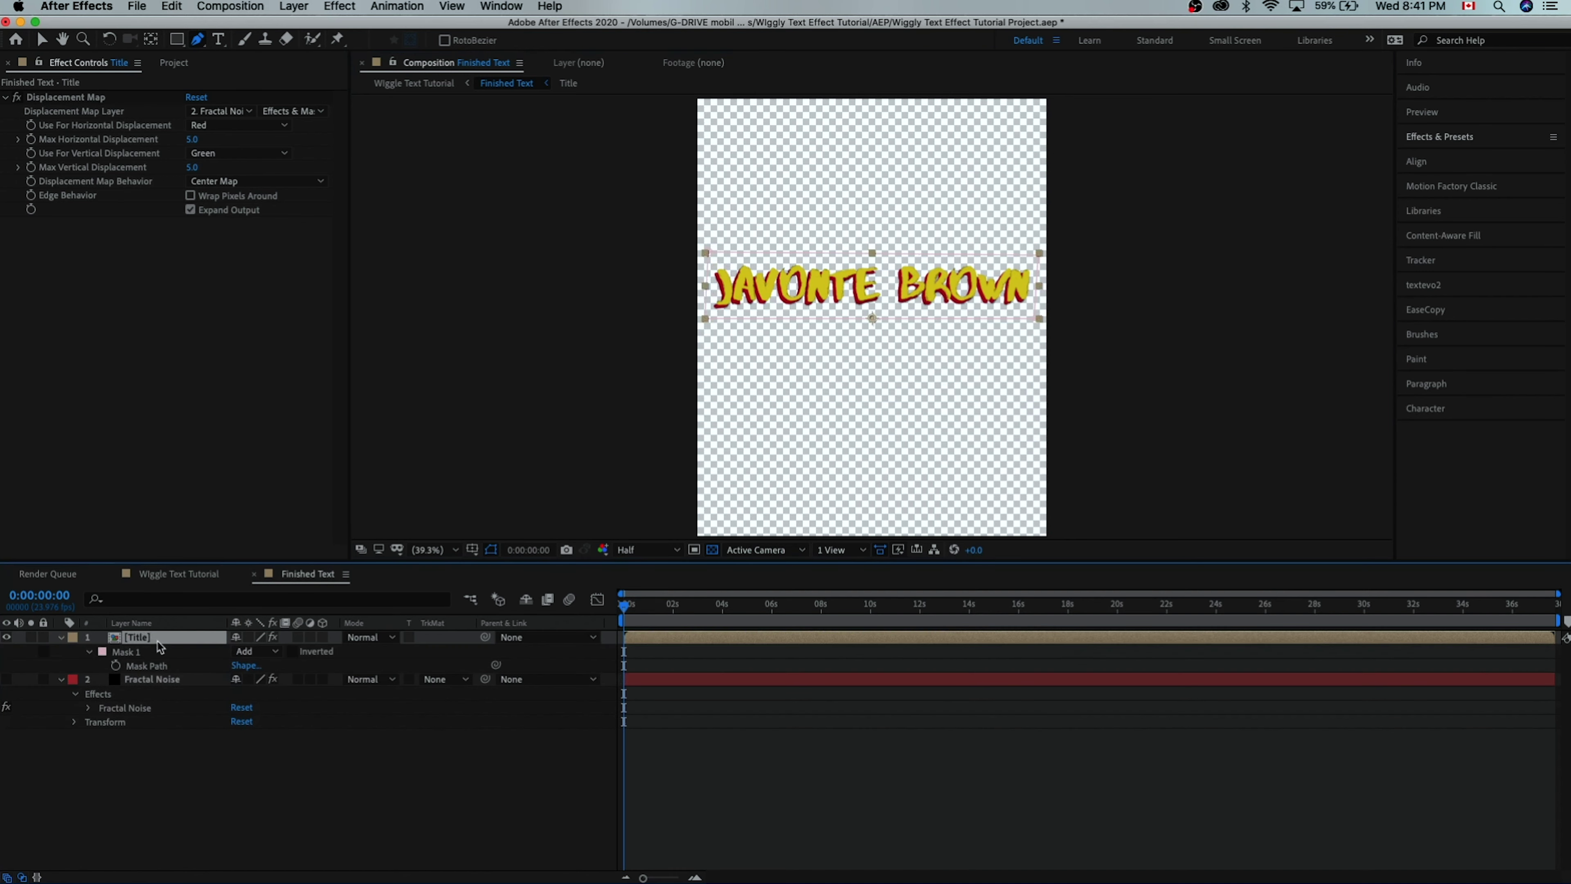
left_click(102, 651)
mouse_move(394, 321)
left_mouse_down()
mouse_move(472, 240)
mouse_move(424, 287)
left_mouse_up()
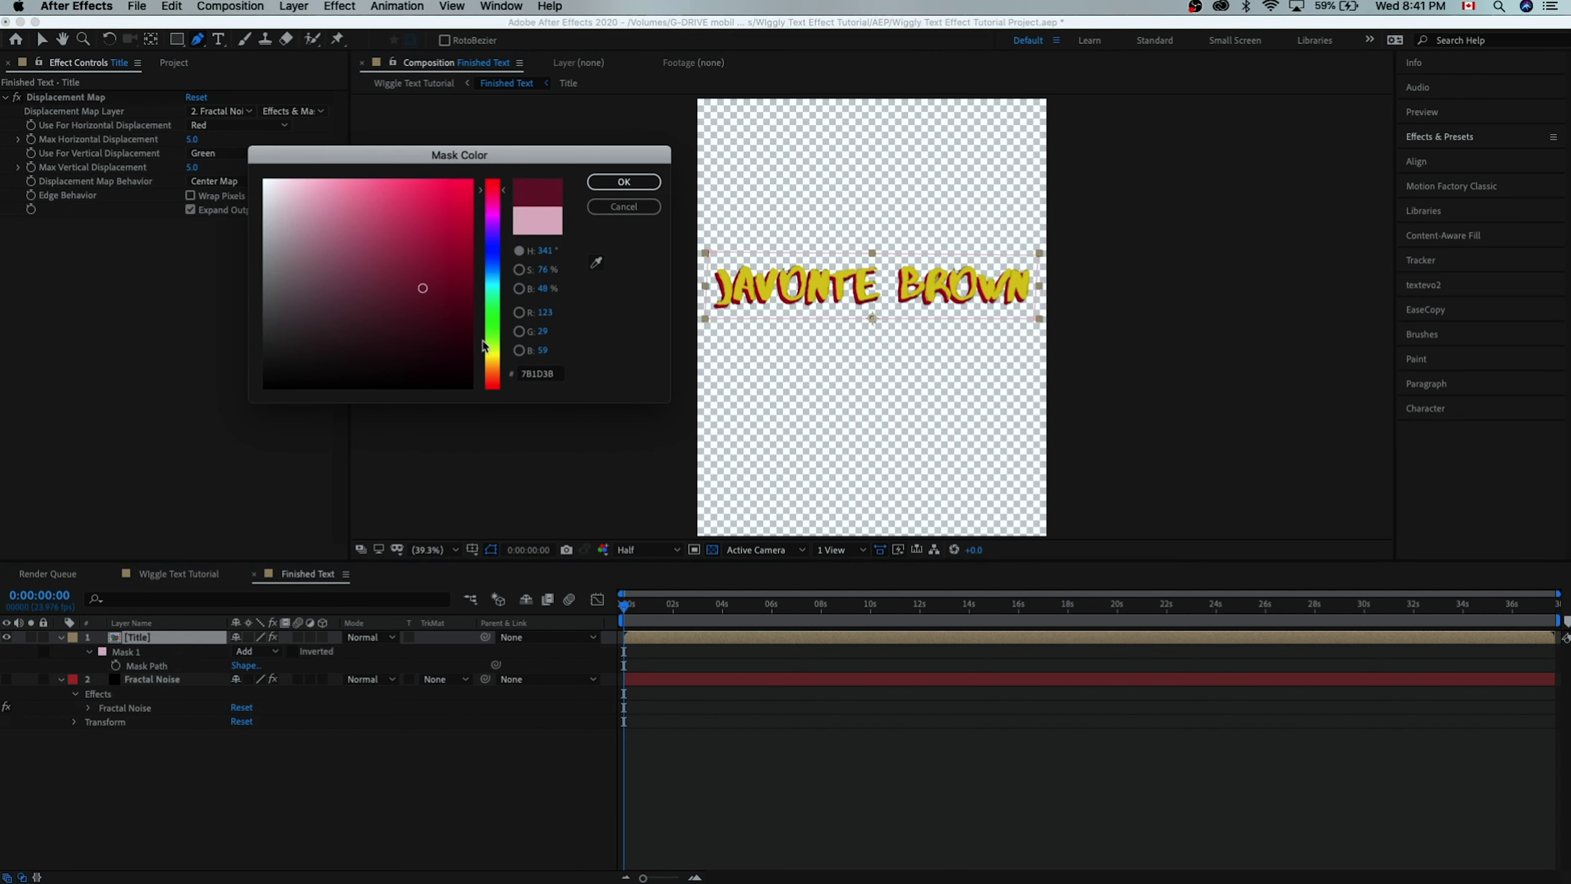
left_click_drag(485, 345, 487, 241)
left_click(624, 181)
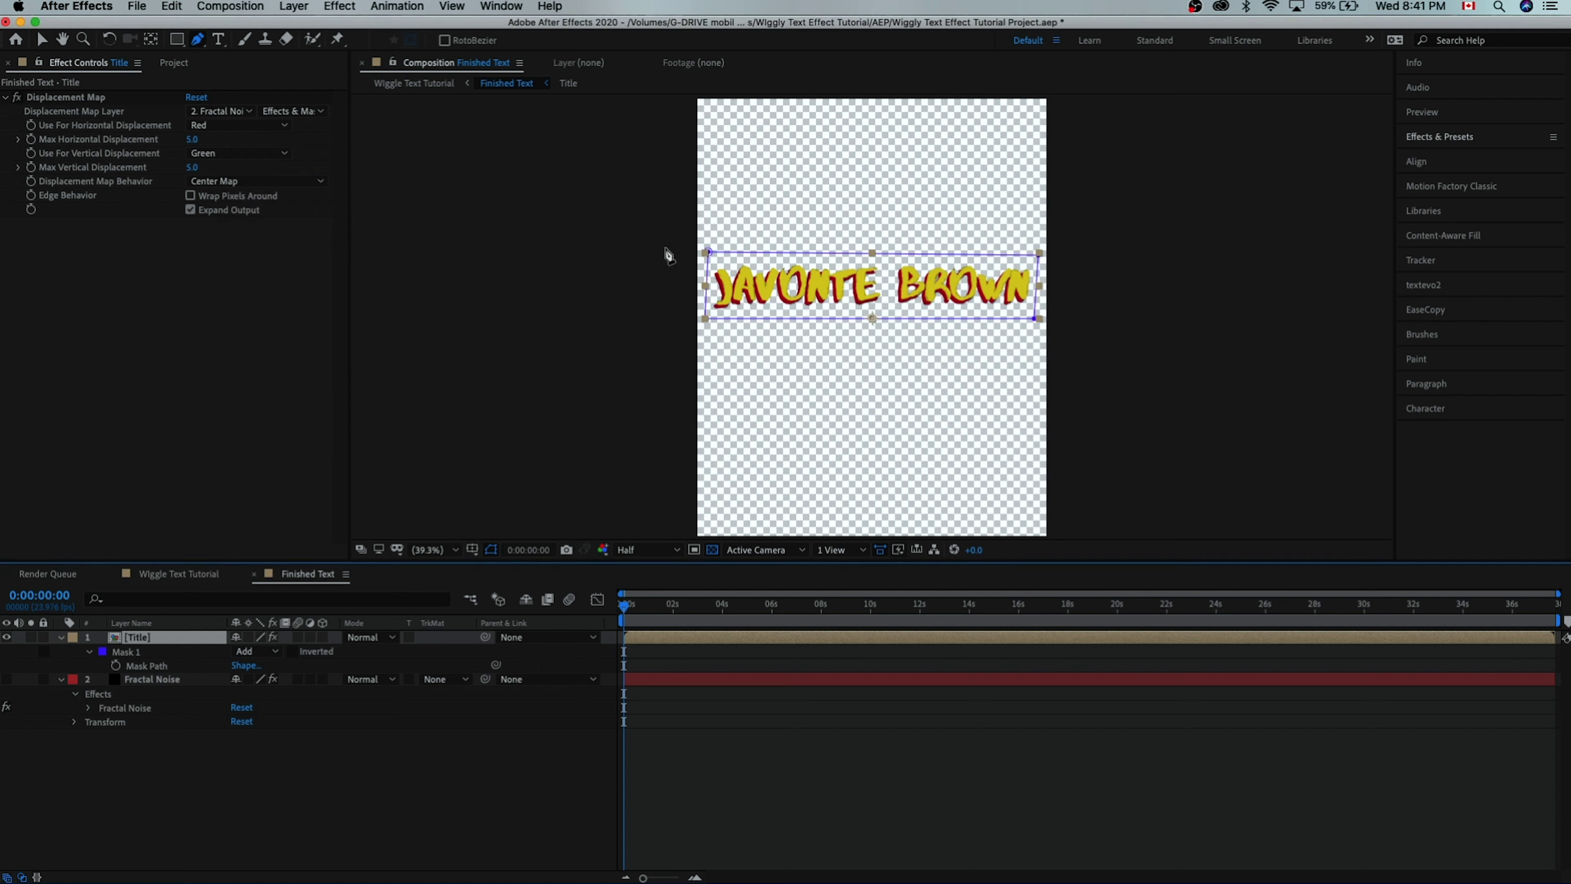
key("slash")
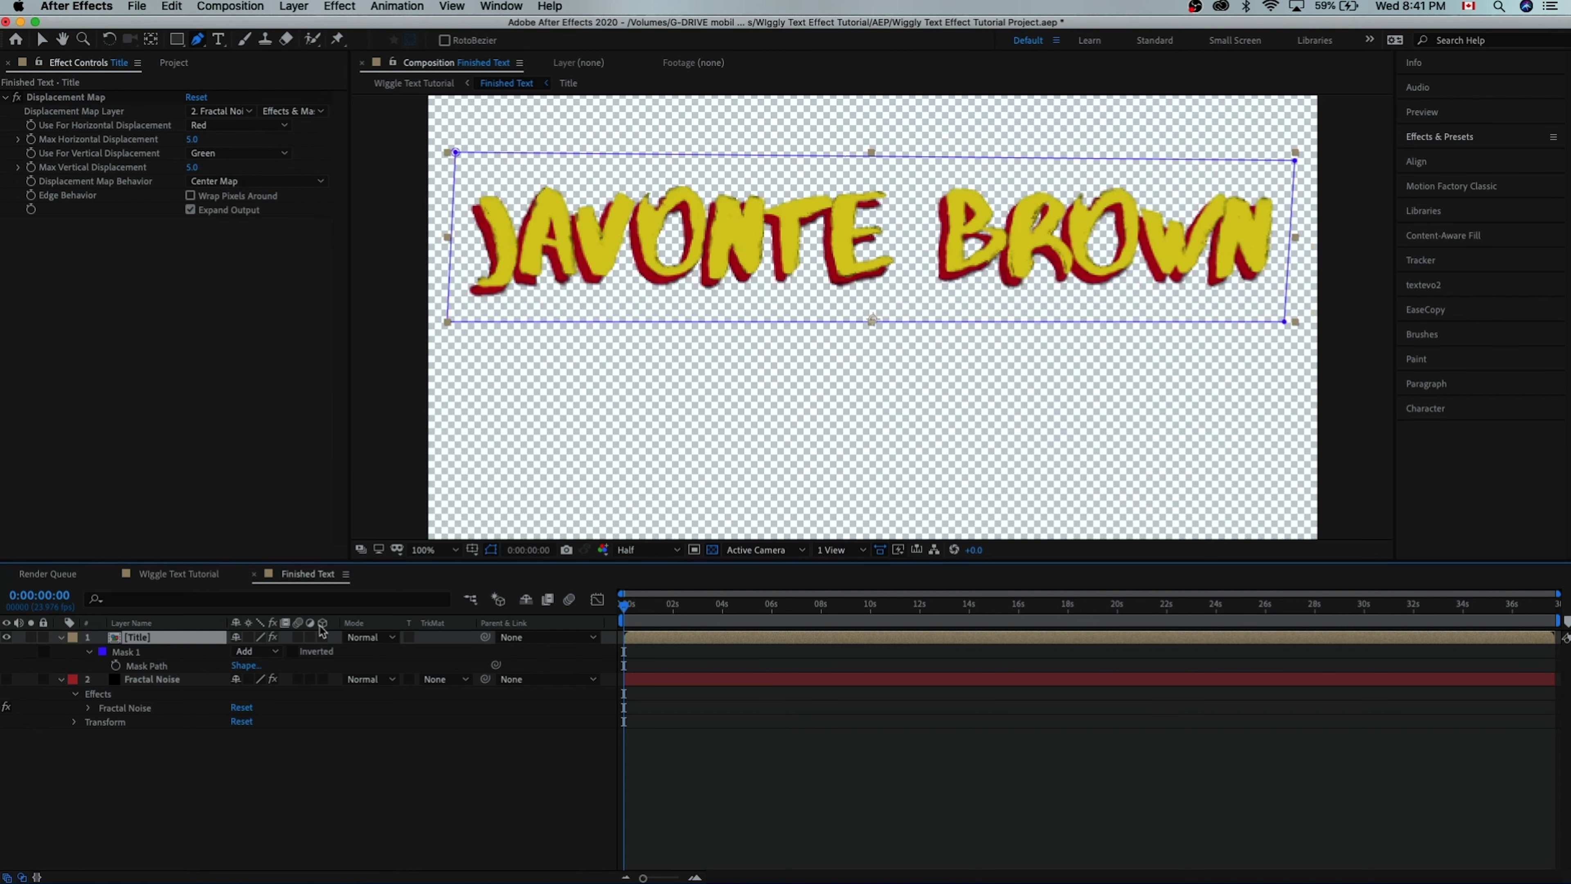
- Keyframe the Title's Mask Path at time 0 as a hold keyframe
left_click(116, 666)
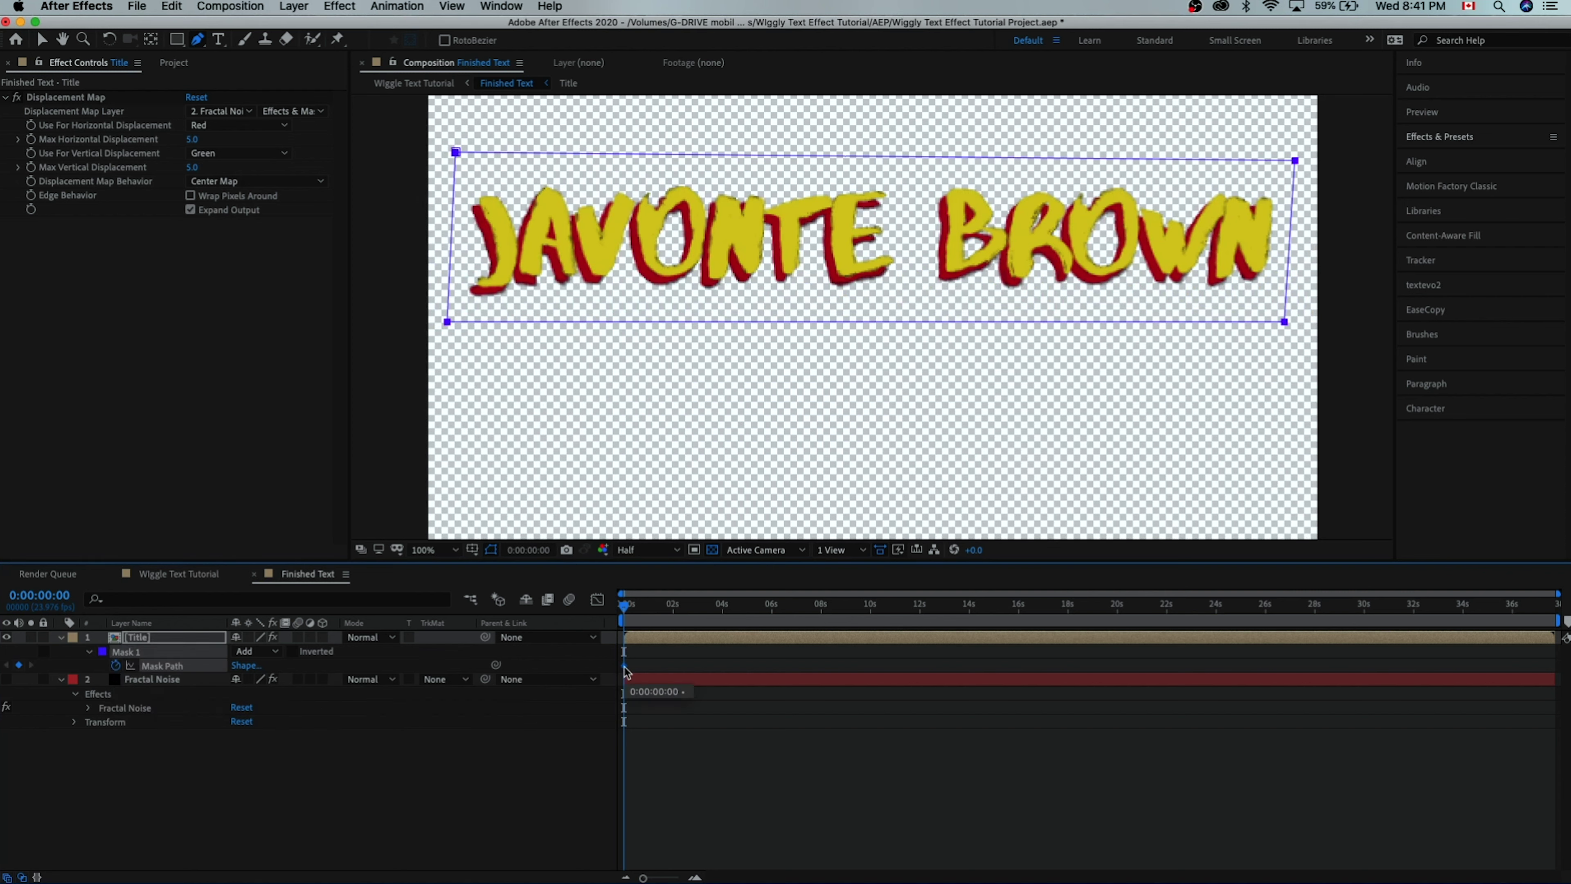
right_click(626, 668)
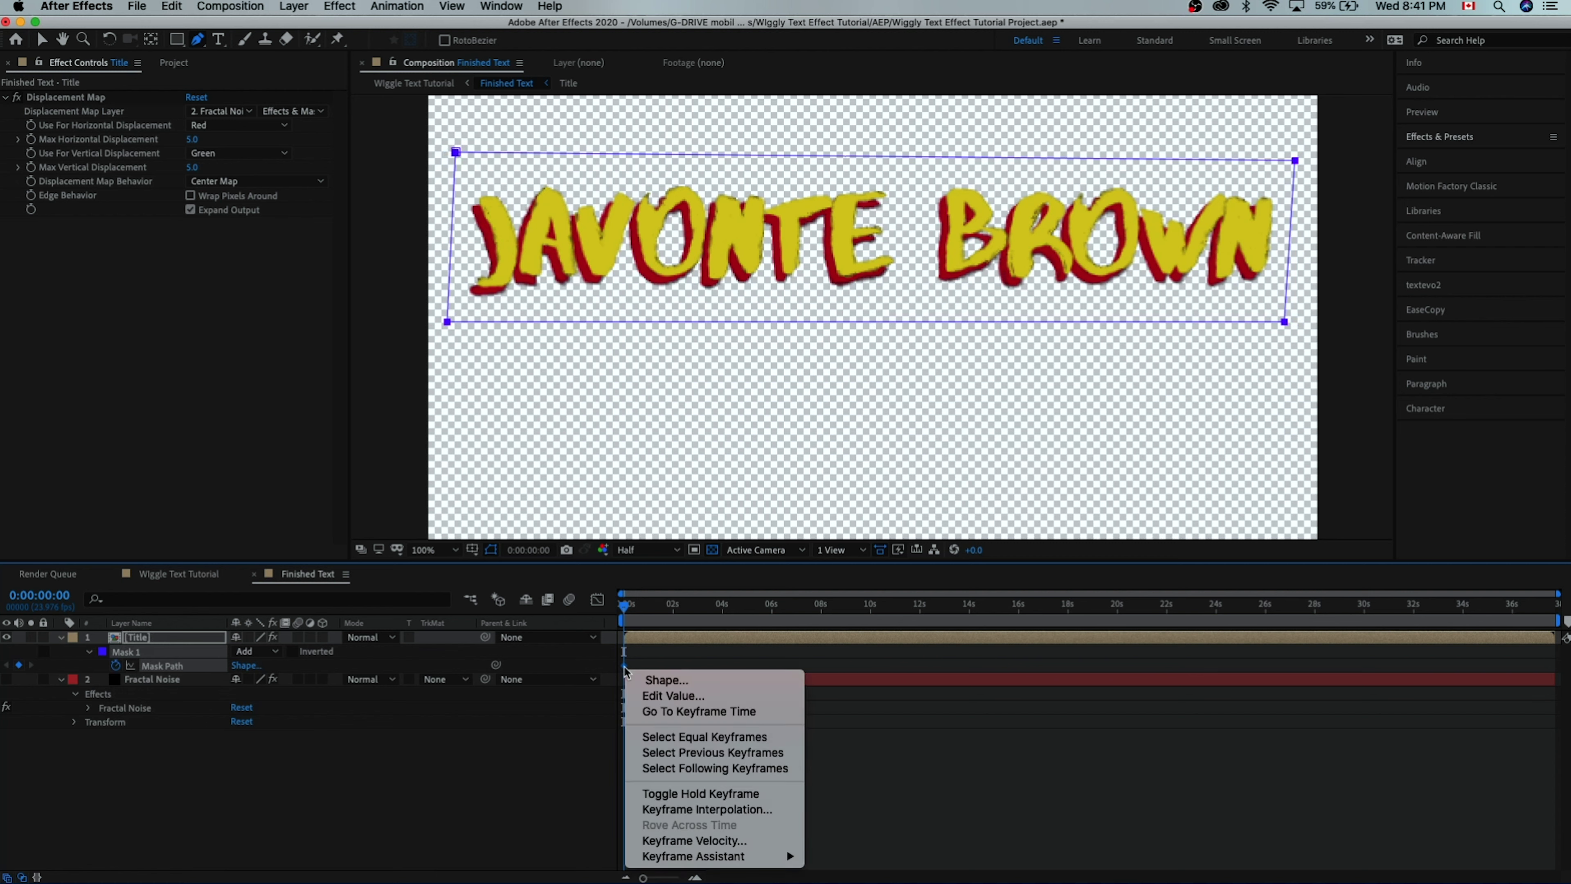
left_click(751, 798)
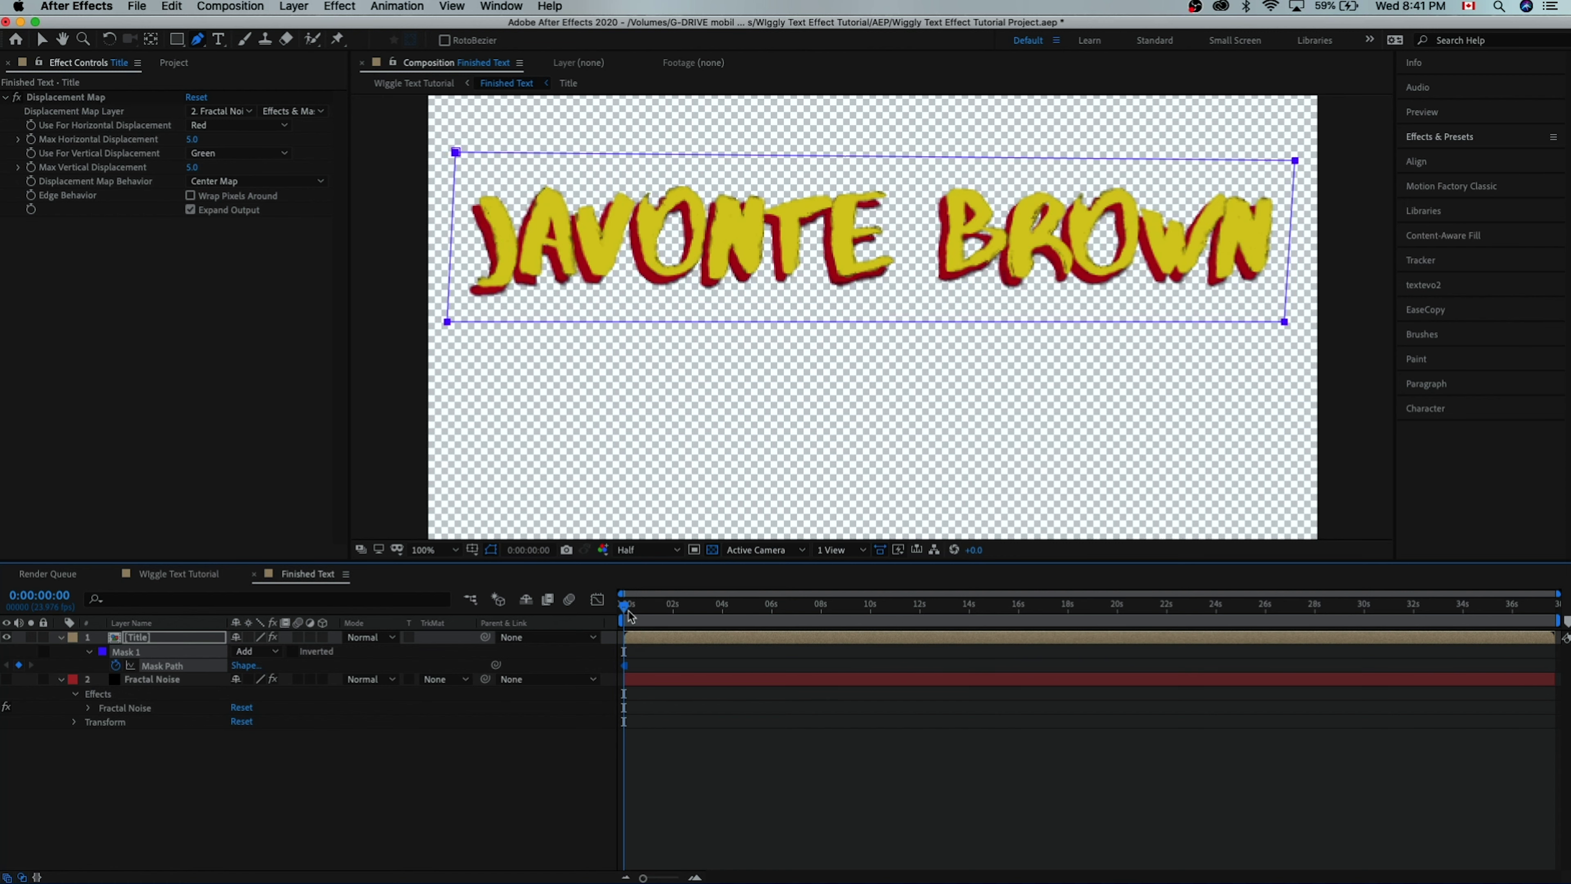
left_click_drag(629, 615, 732, 637)
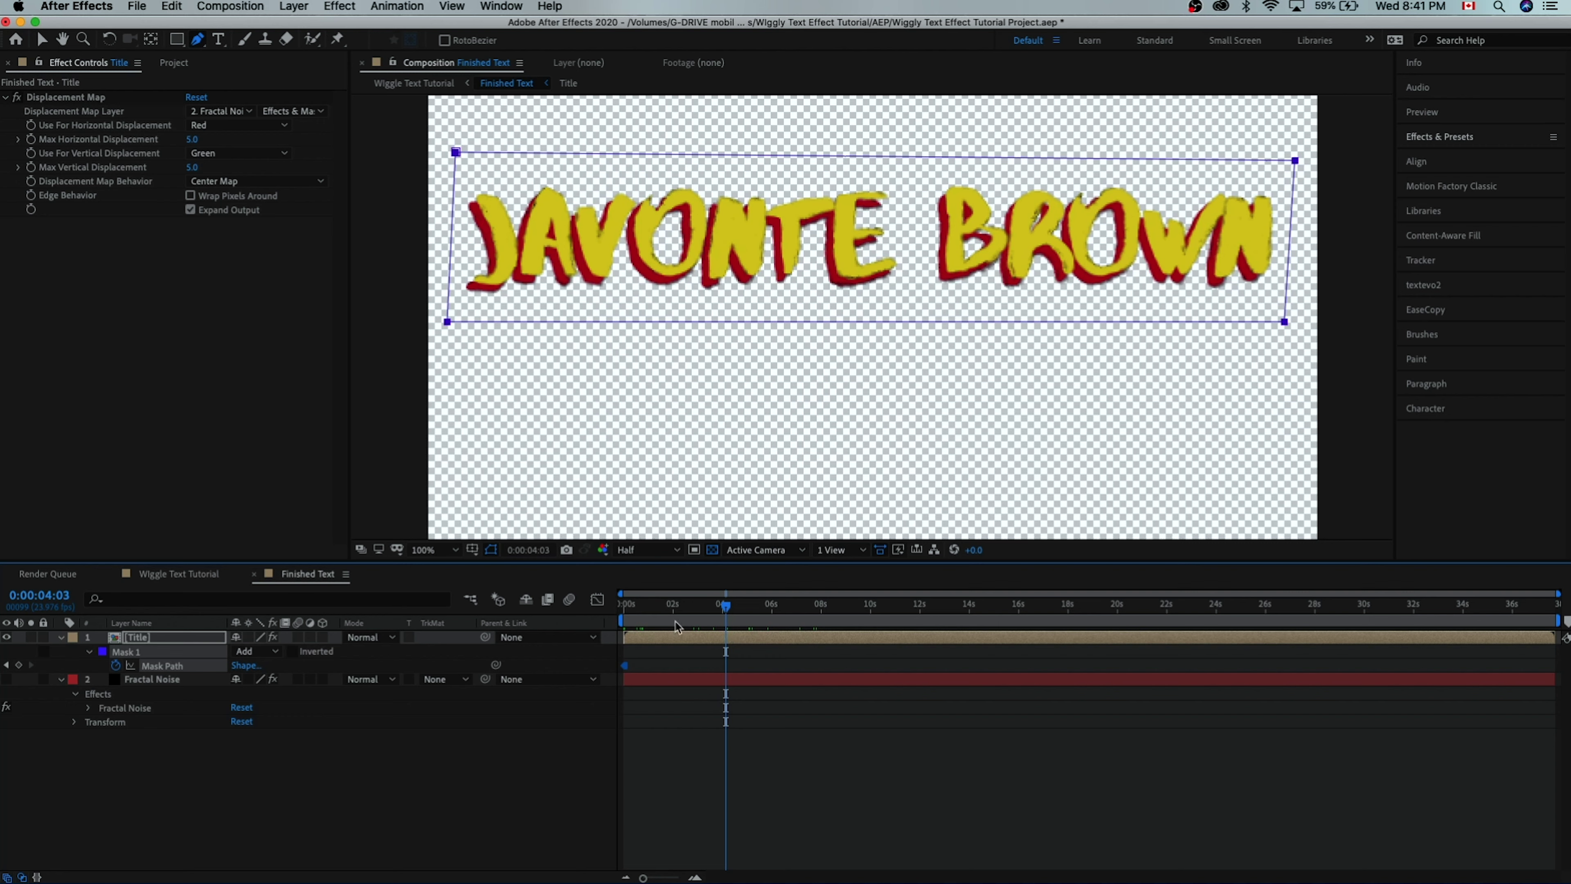
key("Home")
- Drag the mask's left edge right across the name, then delete the stray keyframe near 5 seconds
key("v")
left_click(761, 604)
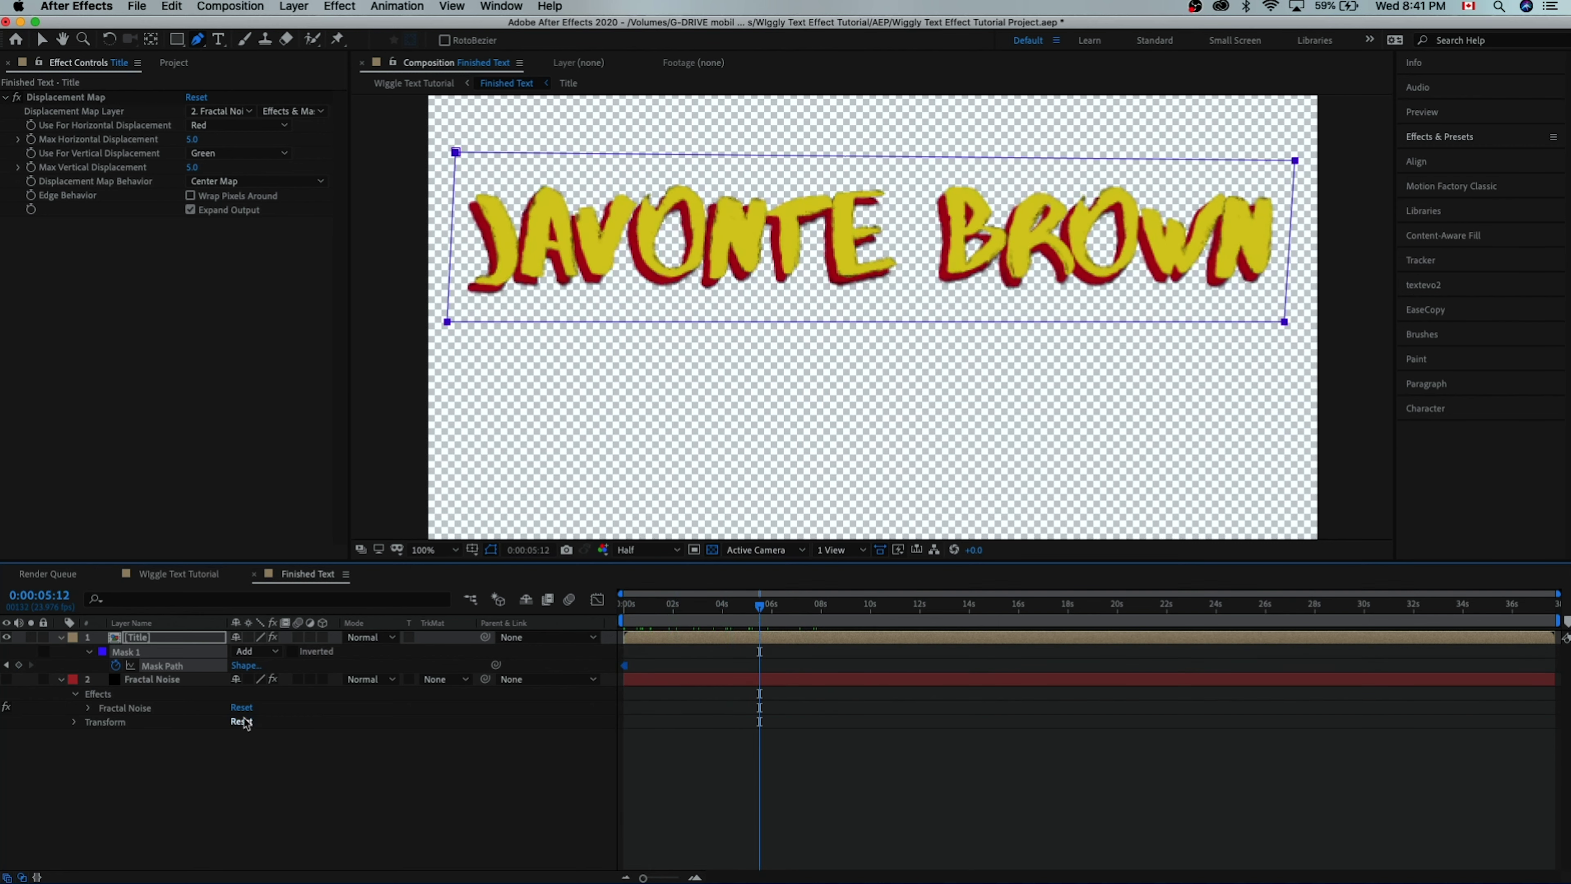
key("ctrl+v")
left_click(653, 604)
left_click_drag(667, 630, 770, 613)
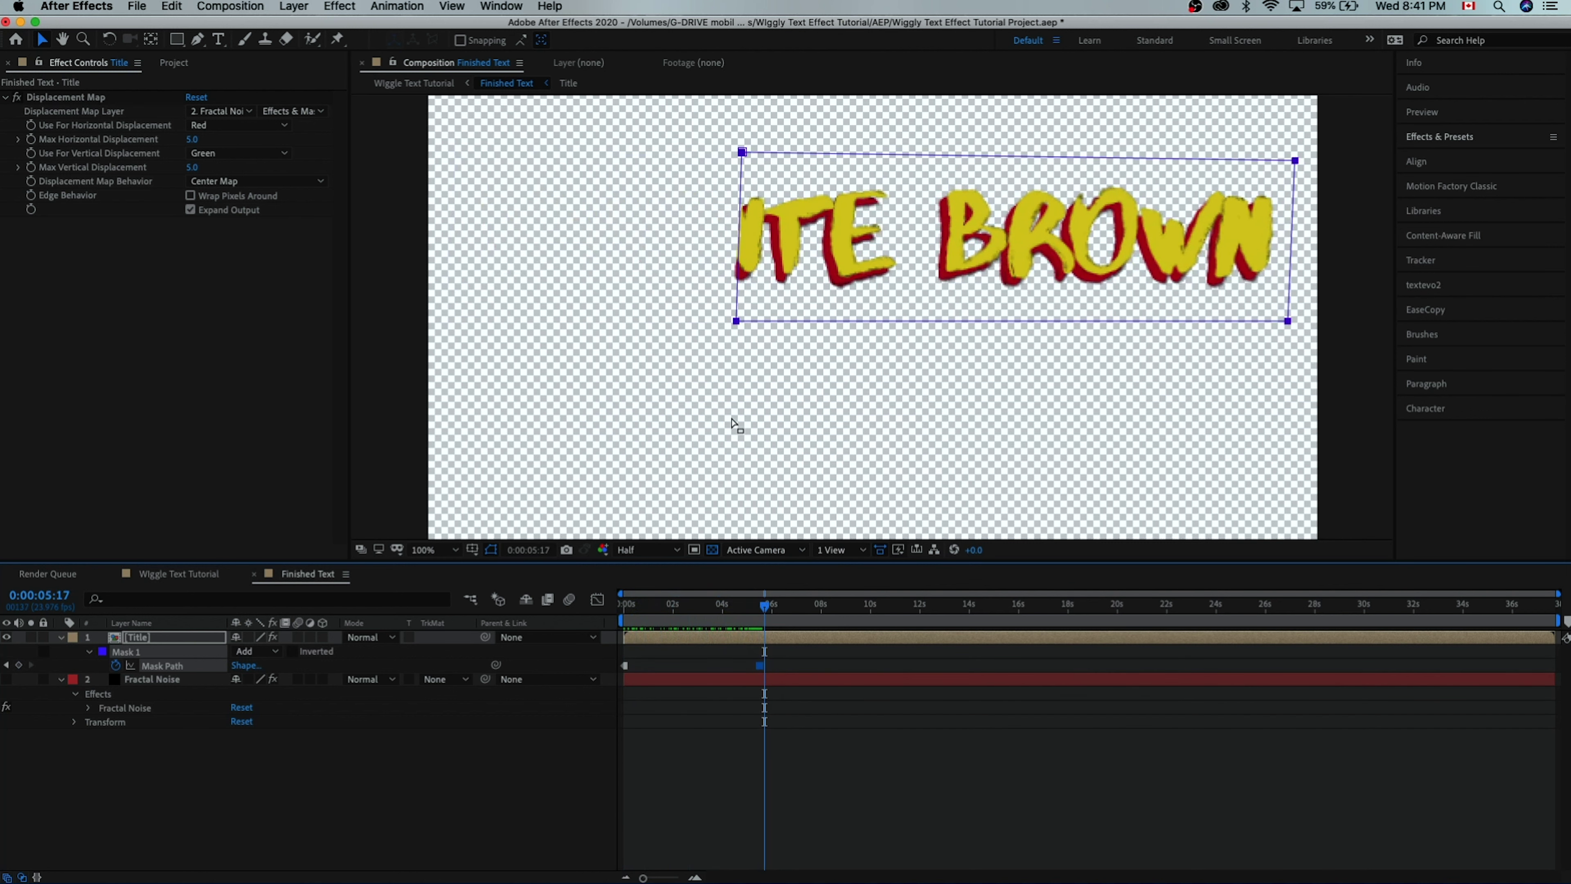
key("v")
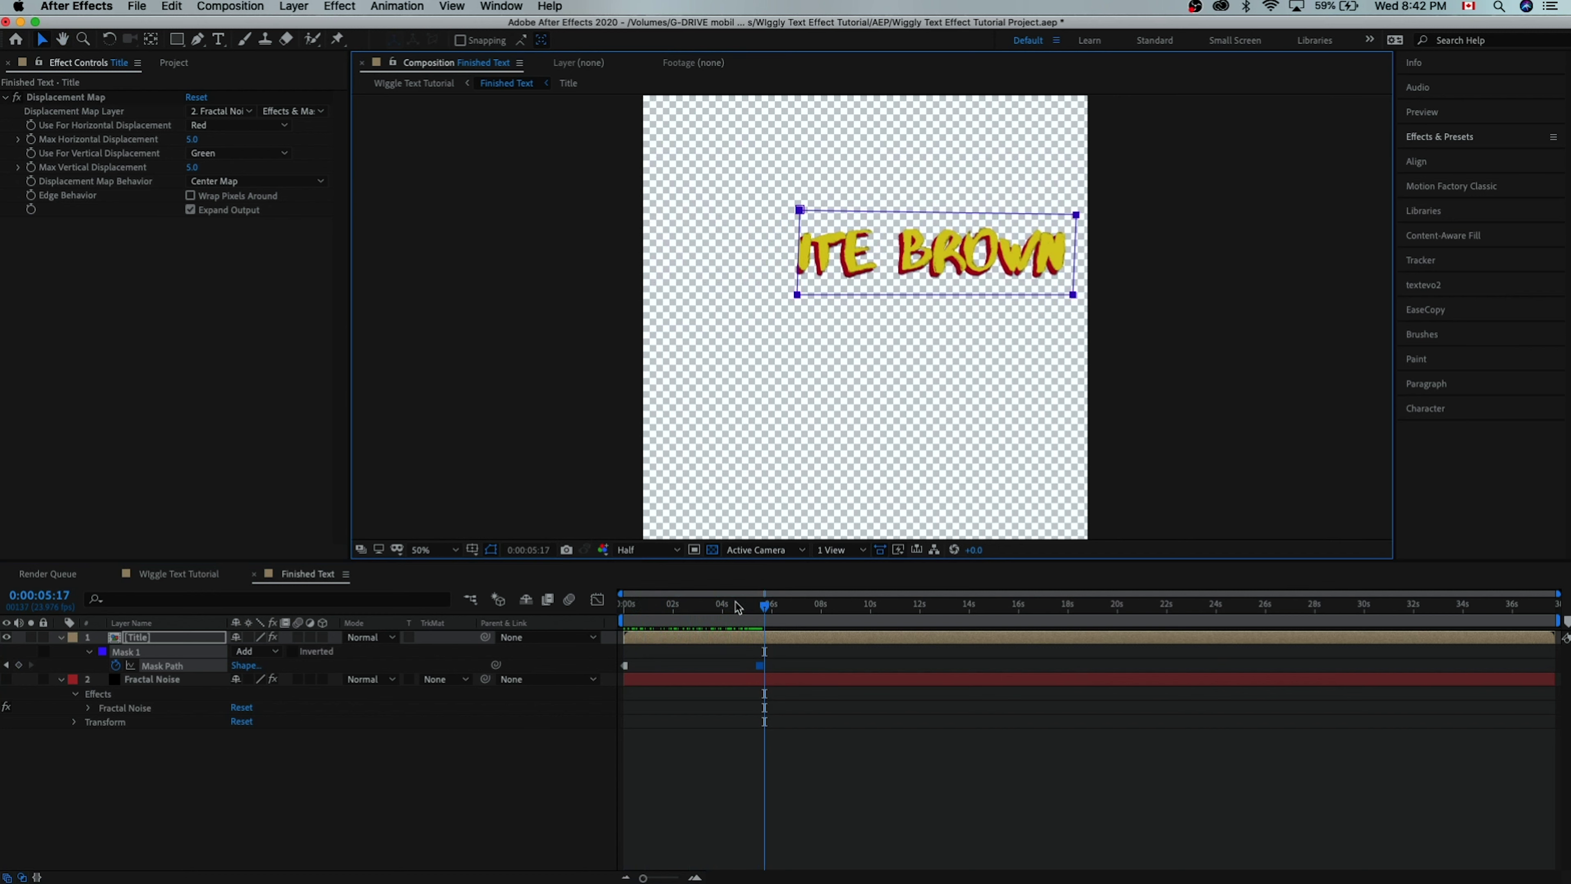
left_click_drag(740, 603, 613, 622)
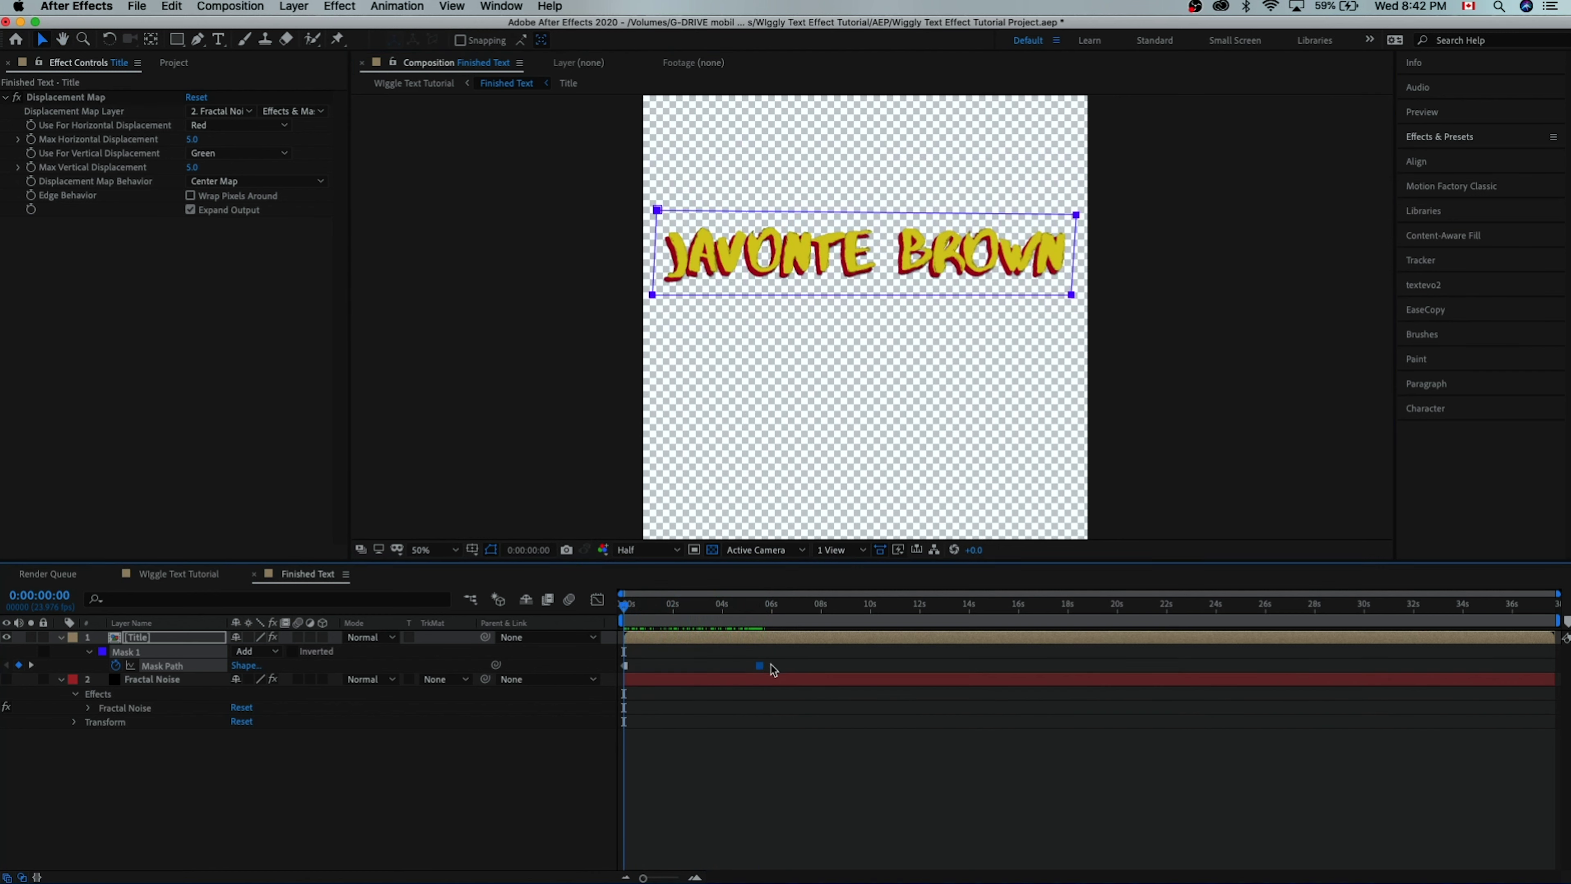
key("Delete")
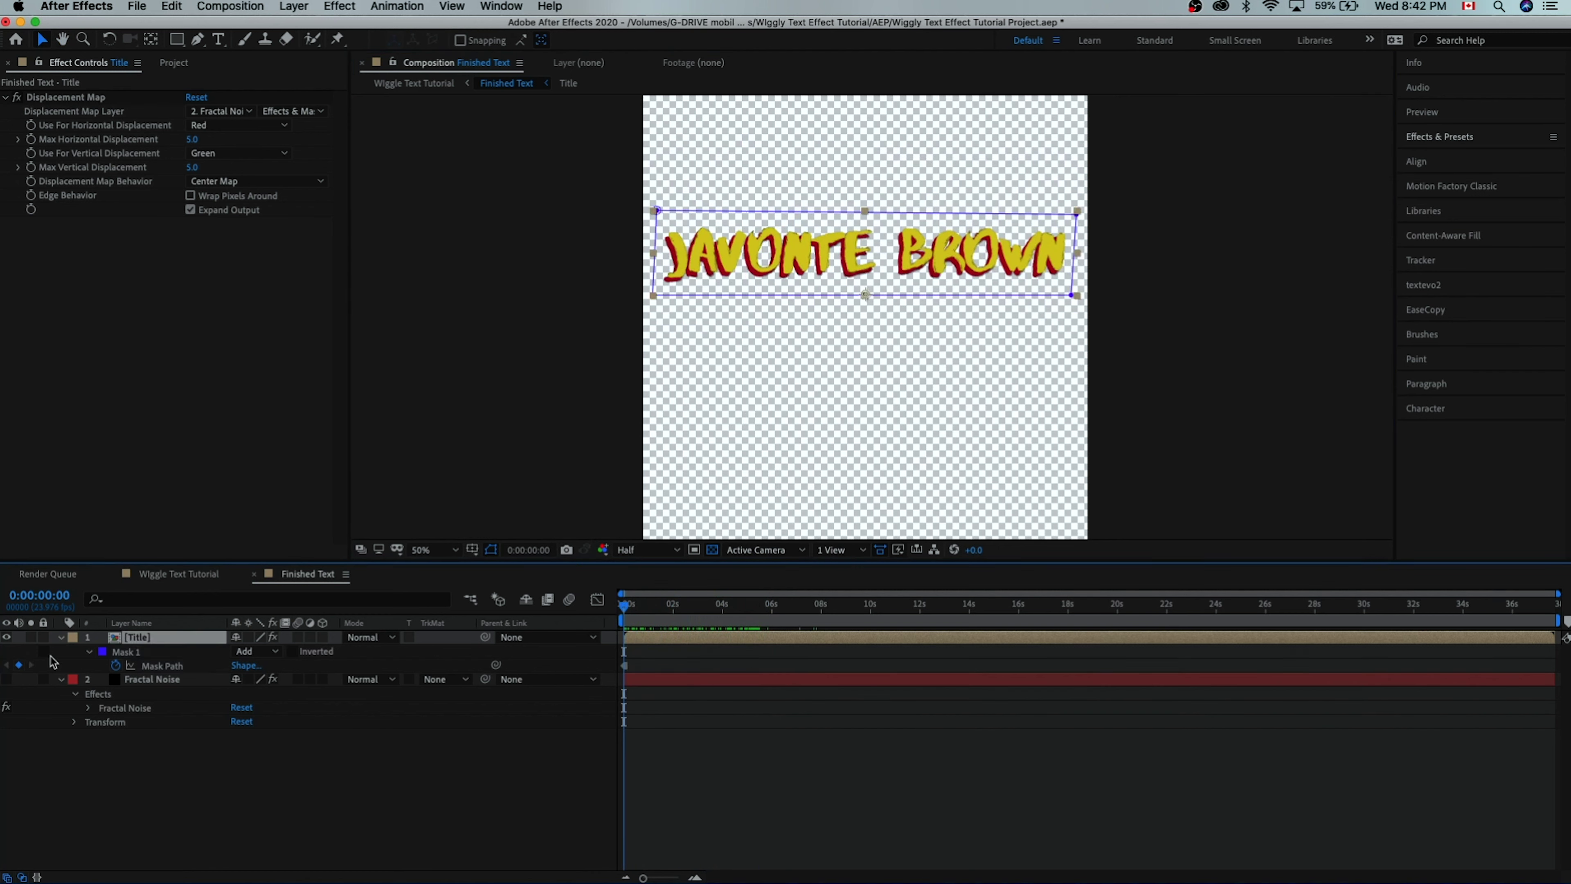
- Invert Mask 1 on the Title layer and select its starting Mask Path keyframe
left_click(129, 652)
left_click(89, 652)
left_click(89, 652)
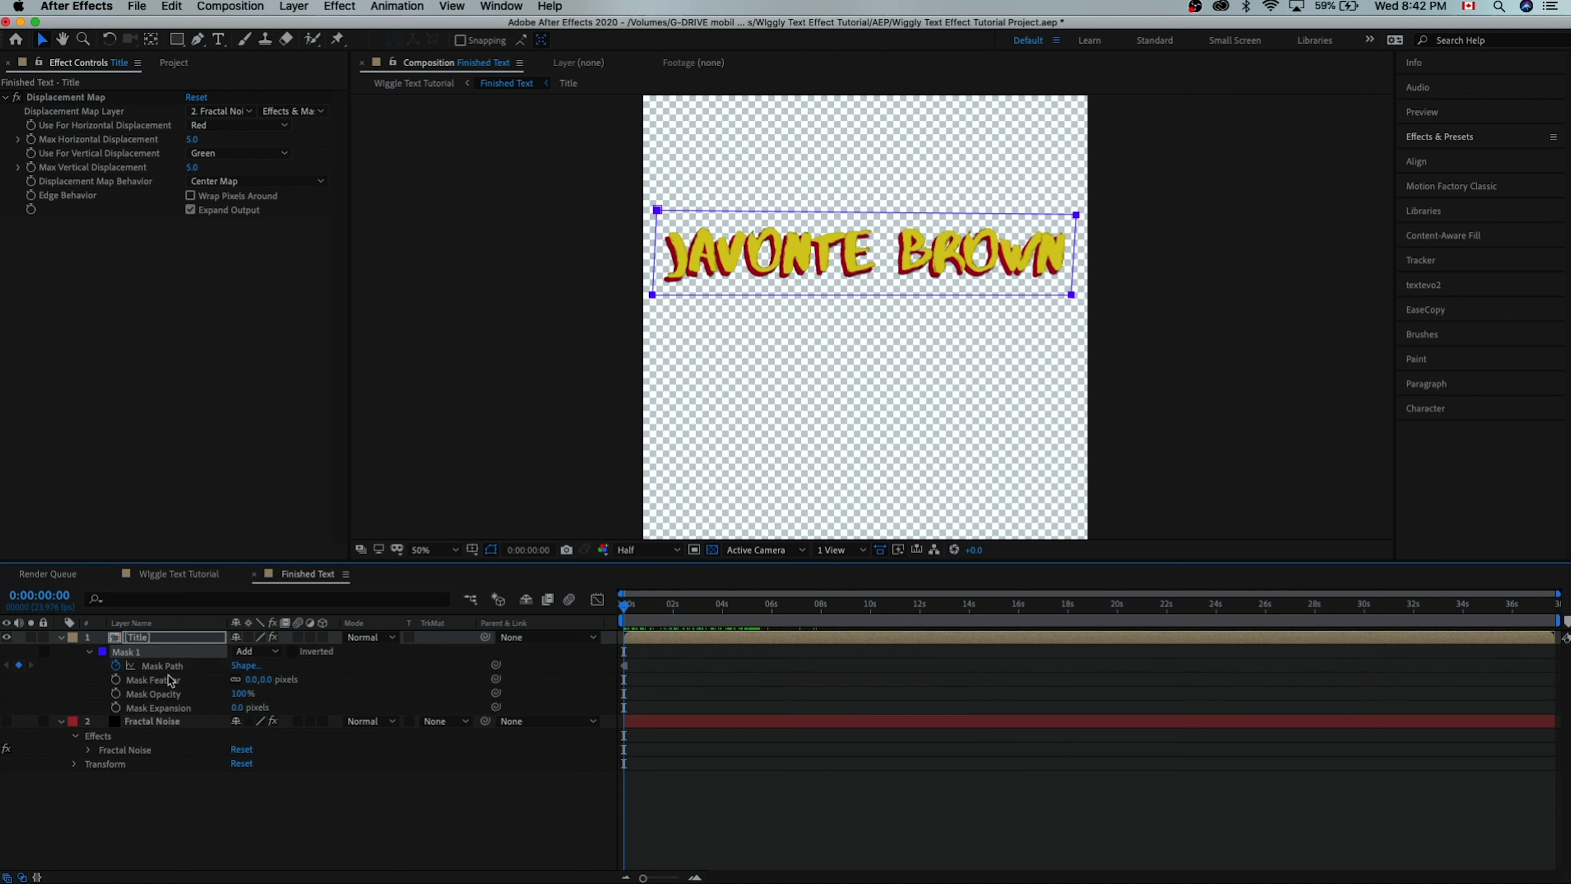
left_click(293, 651)
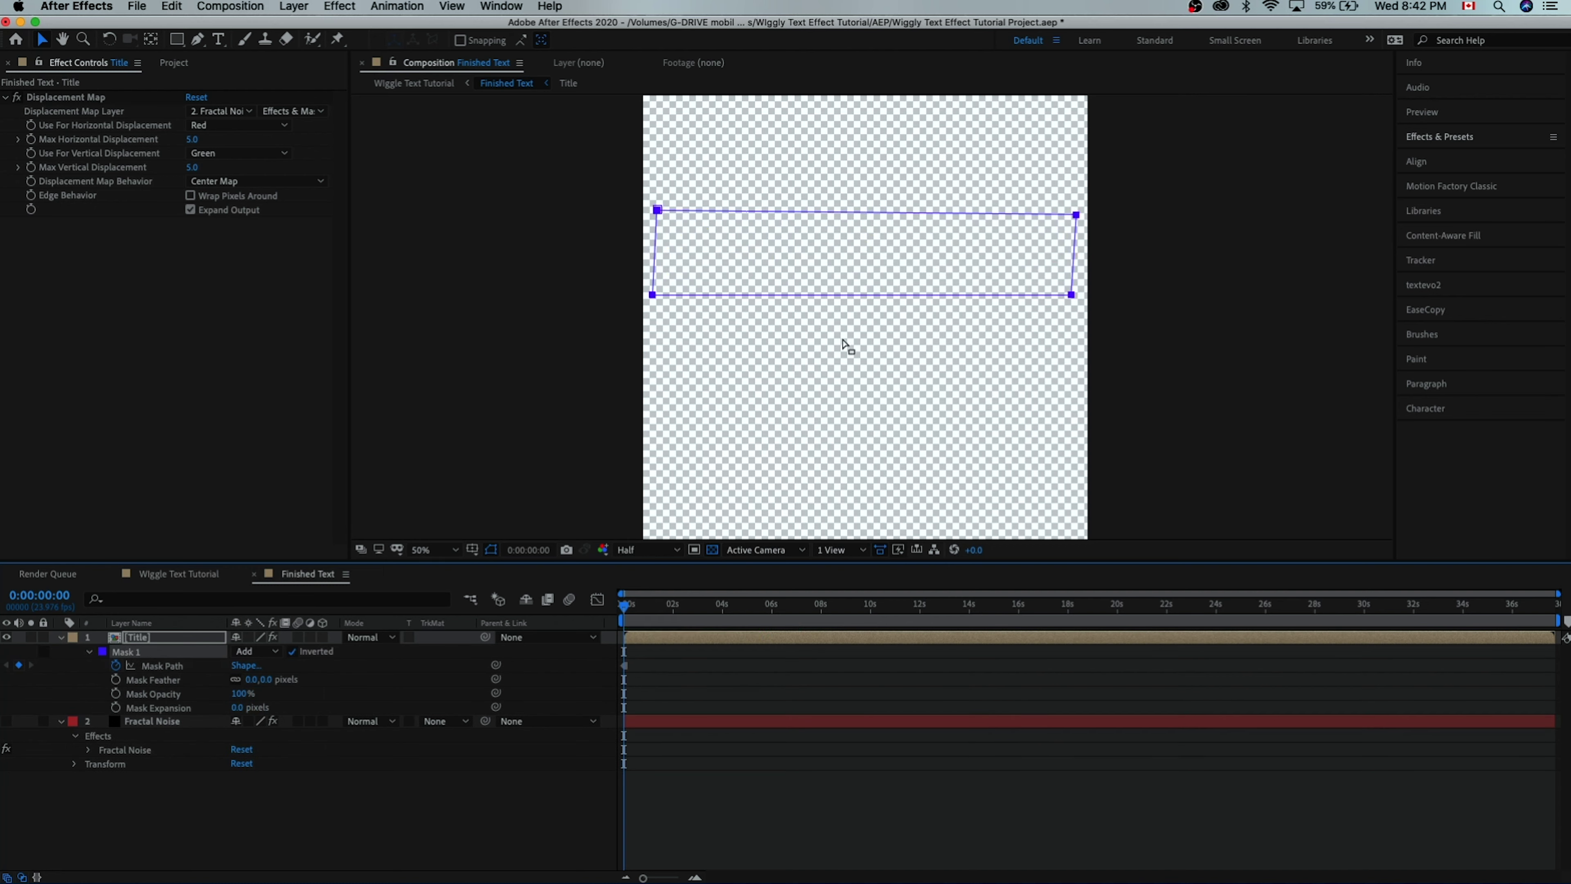
left_click(626, 665)
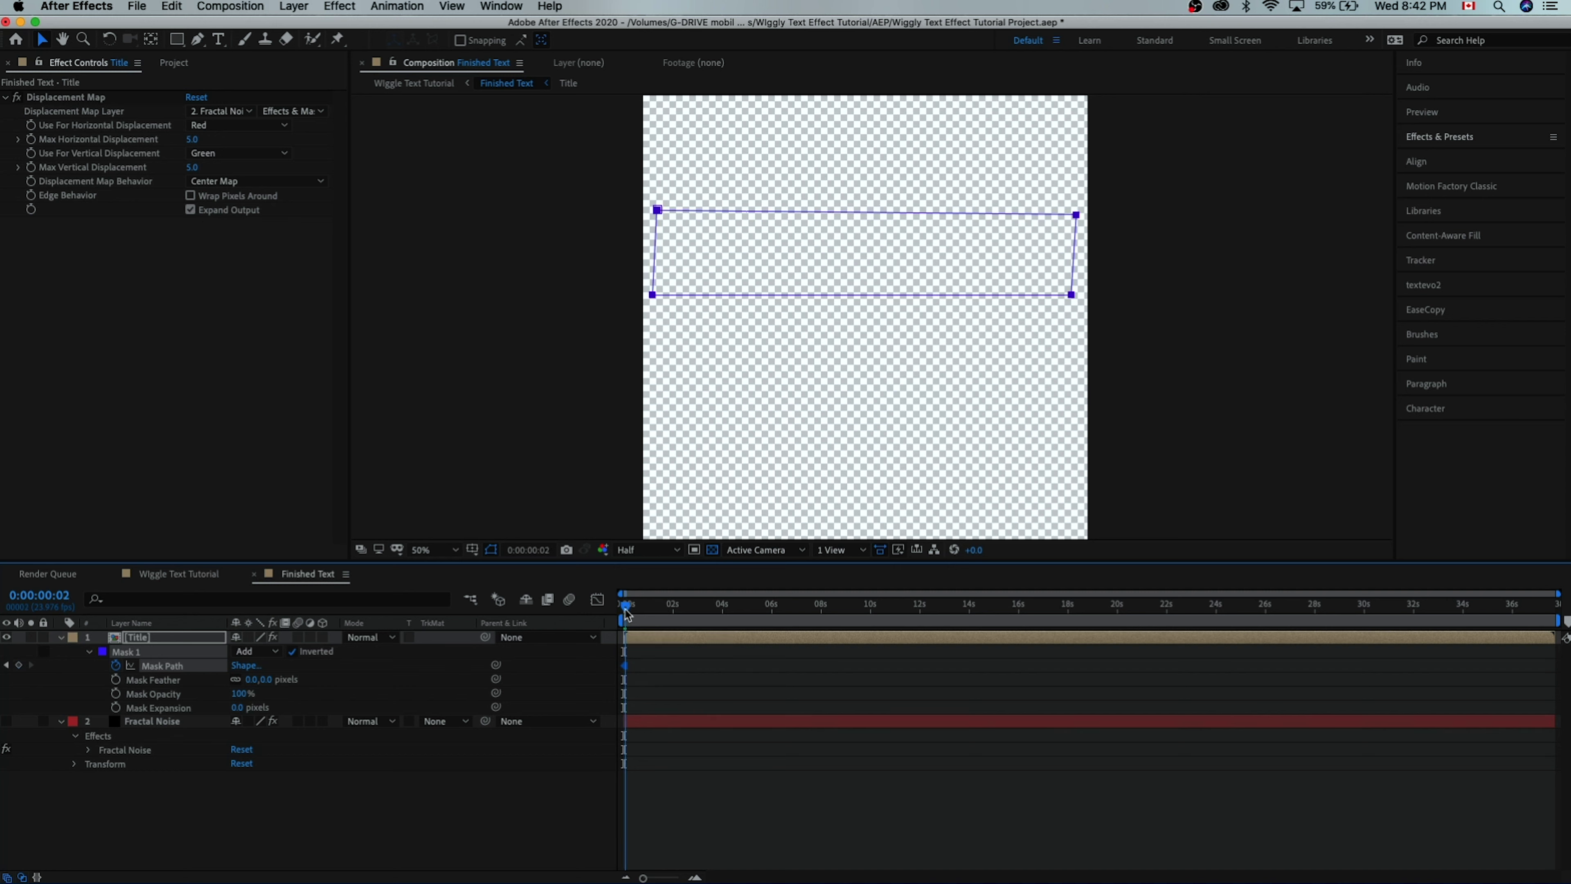
- At frame 10, keyframe Mask Path with the left edge slid right to uncover the name's start
left_click_drag(625, 608, 616, 610)
key("shift+super+Right")
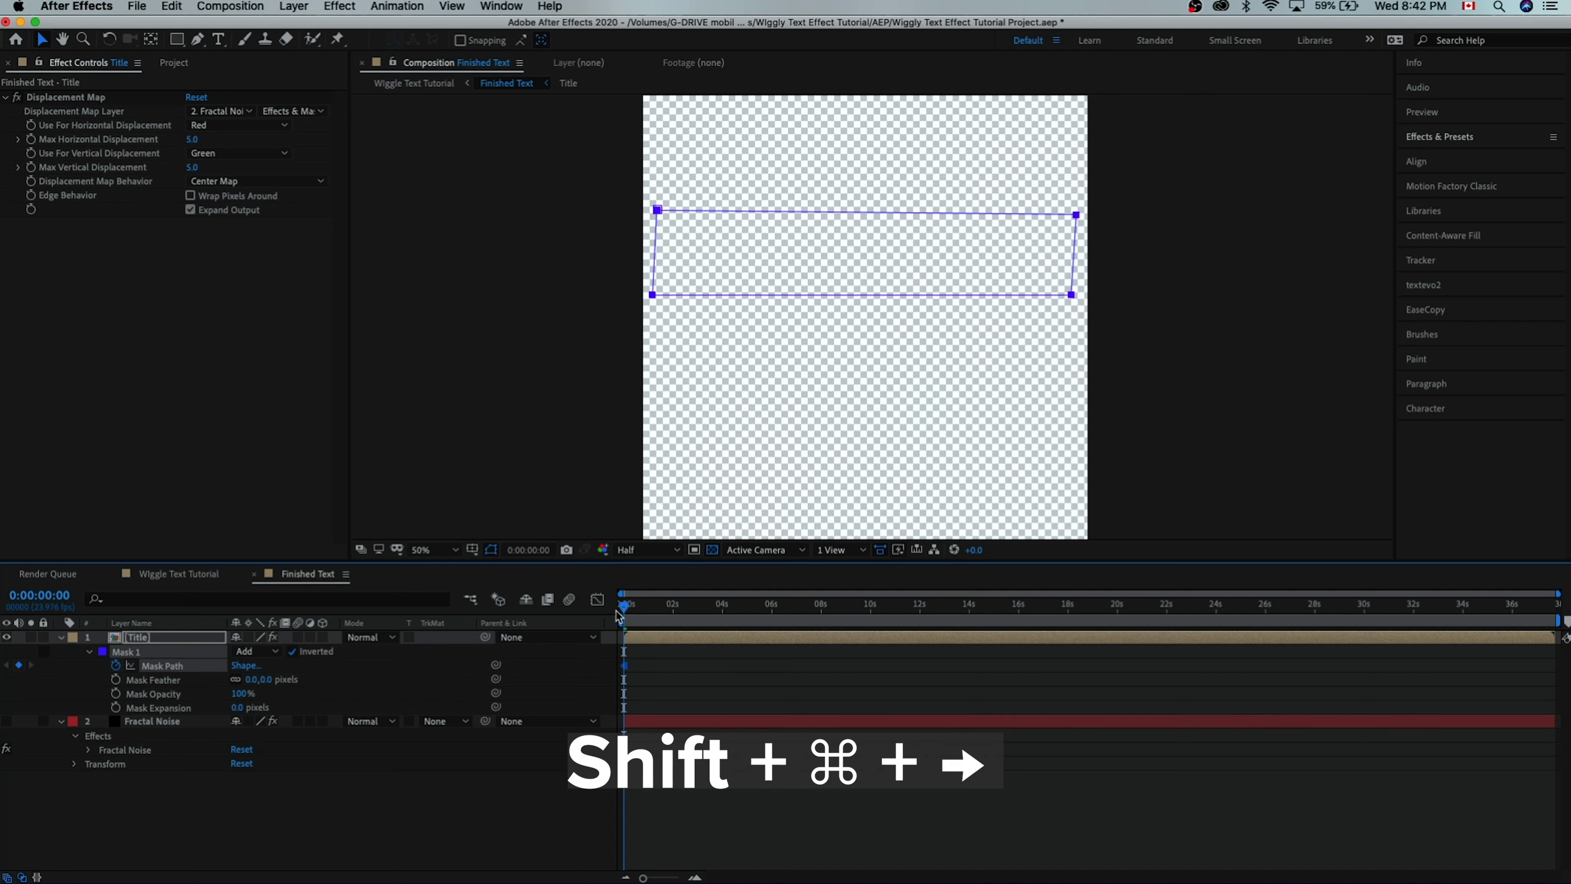
key("shift+super+Right")
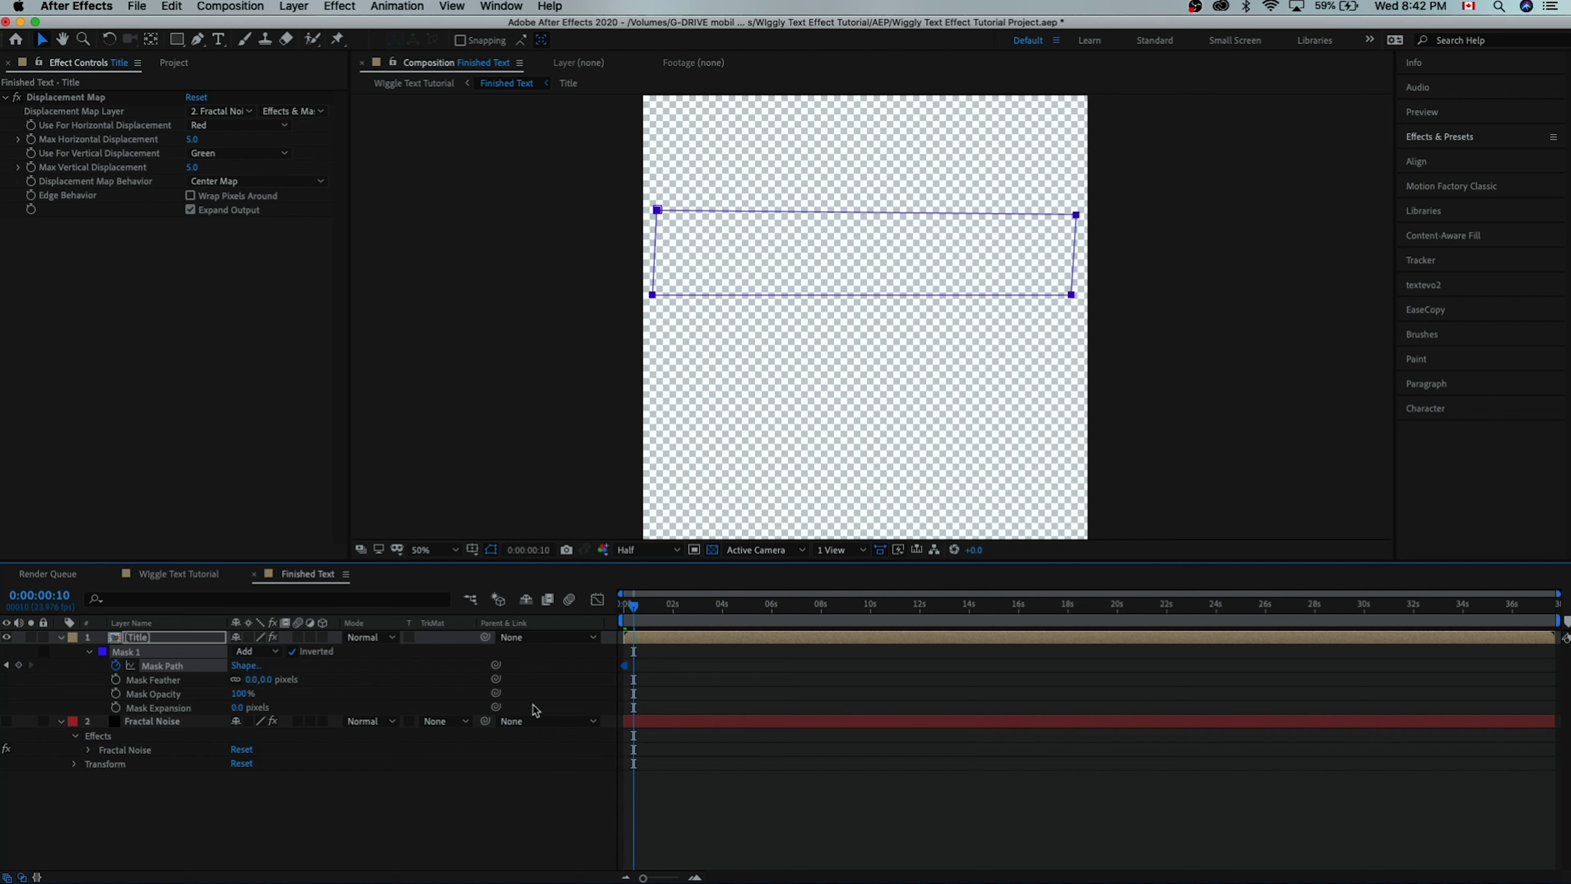
left_click(18, 664)
left_click(651, 296)
left_click_drag(652, 295, 728, 297)
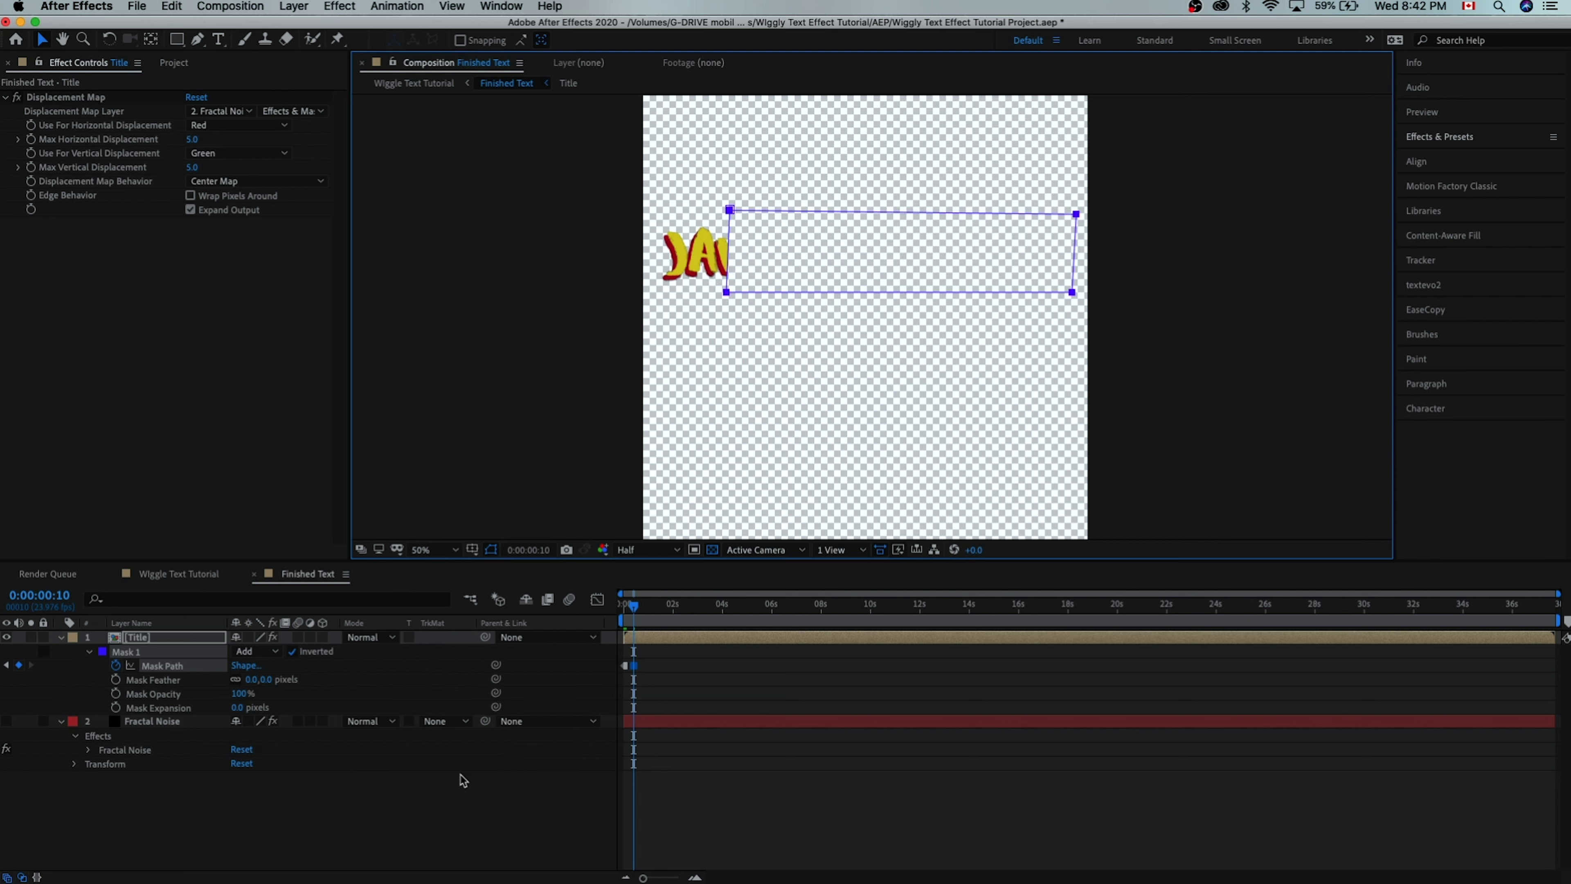
left_click(645, 639)
key("shift+super+Right")
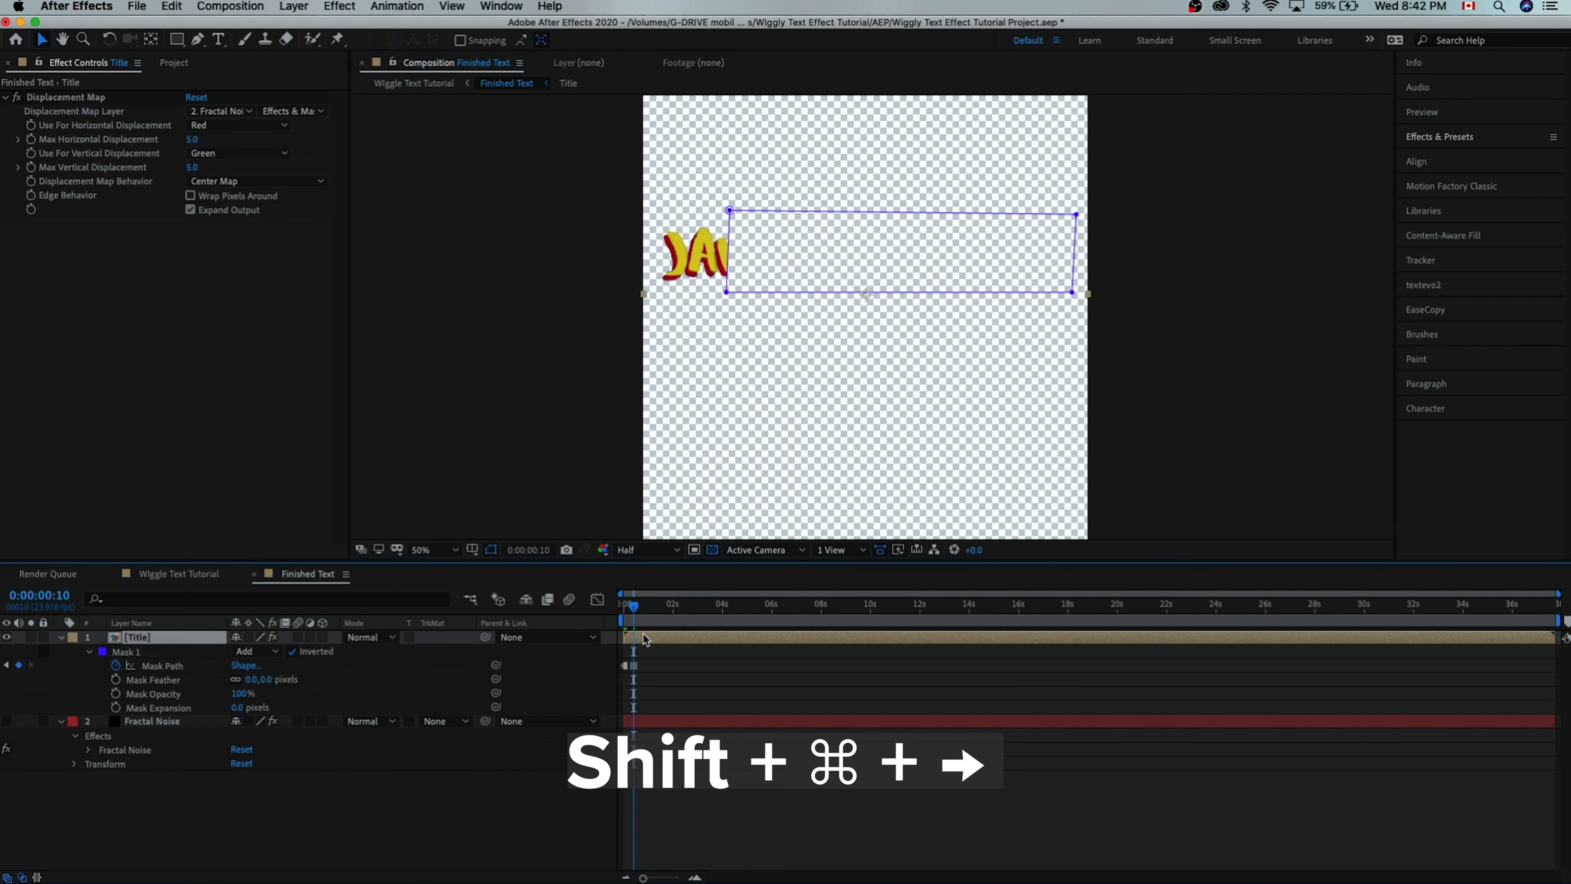
key("shift+super+Right")
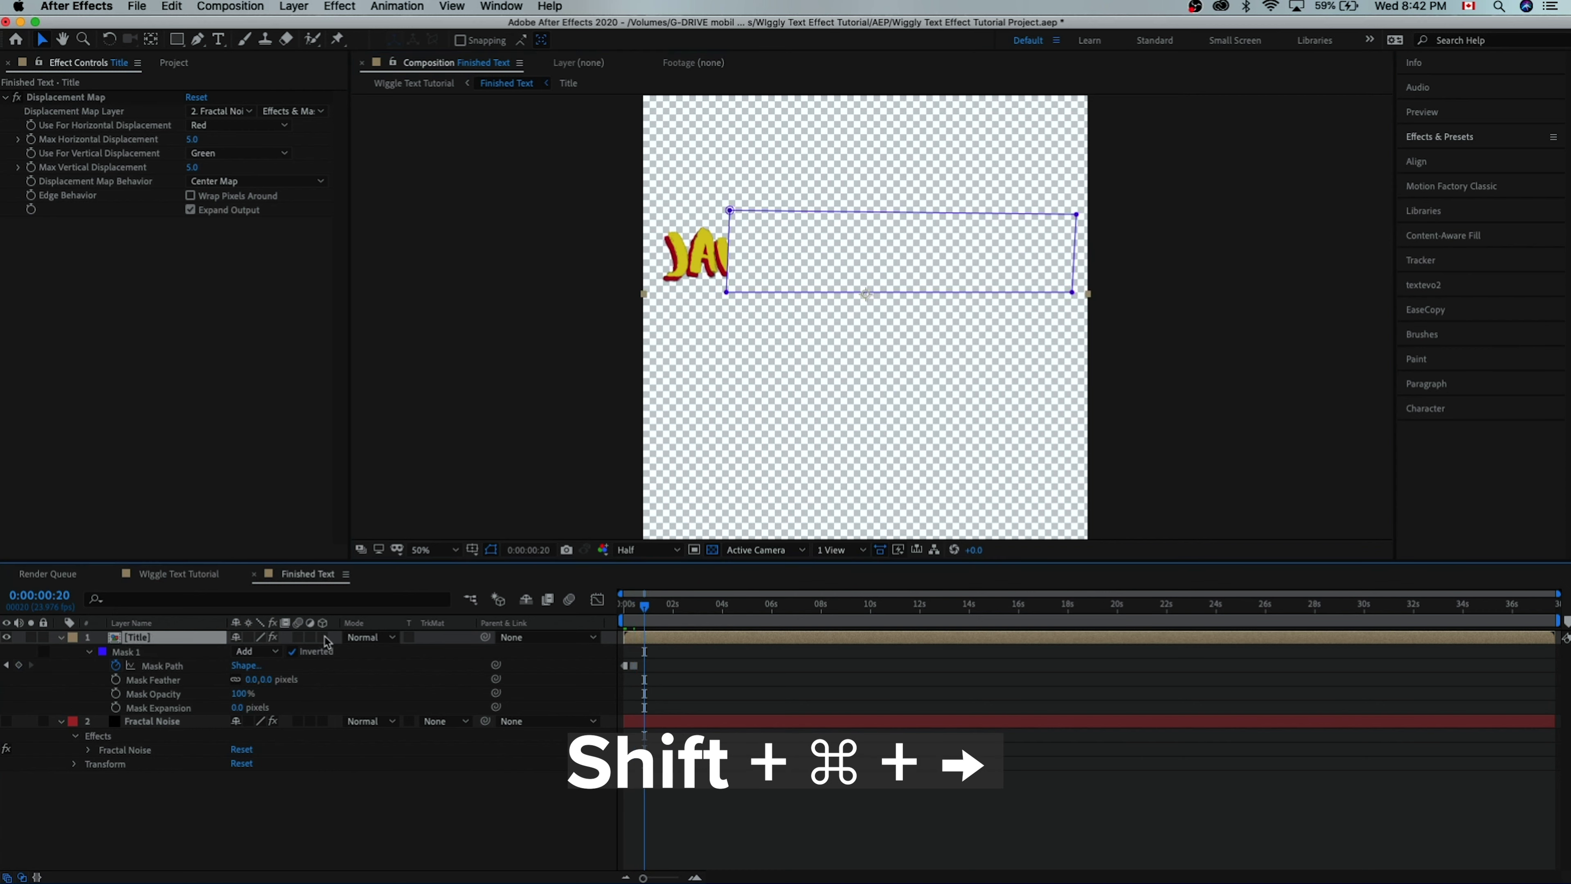
left_click_drag(729, 297, 830, 301)
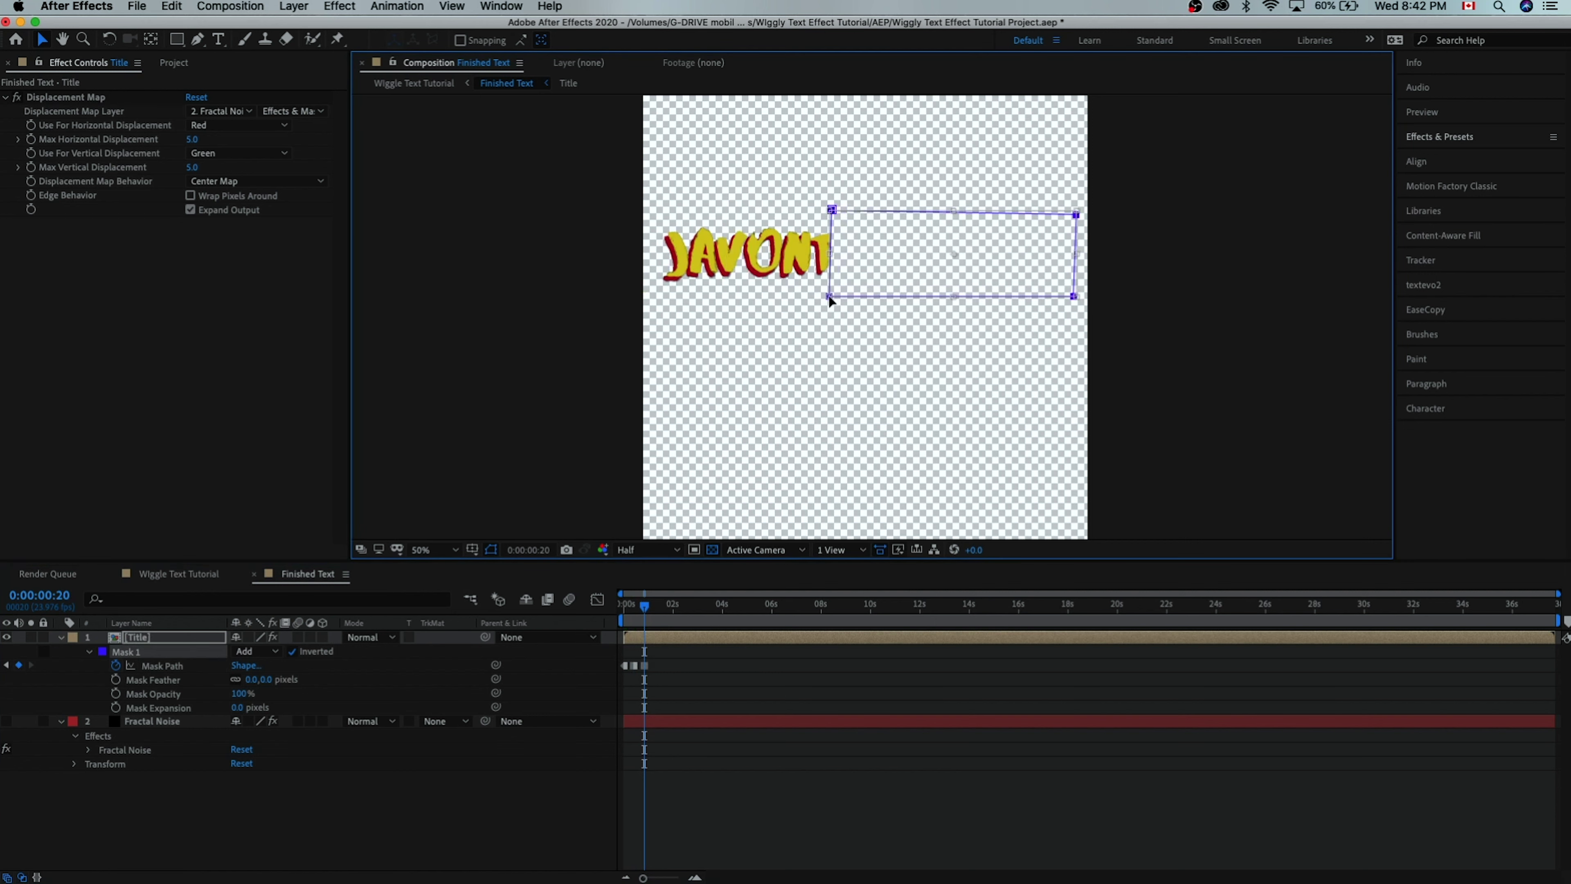
left_click(620, 763)
left_click(640, 614)
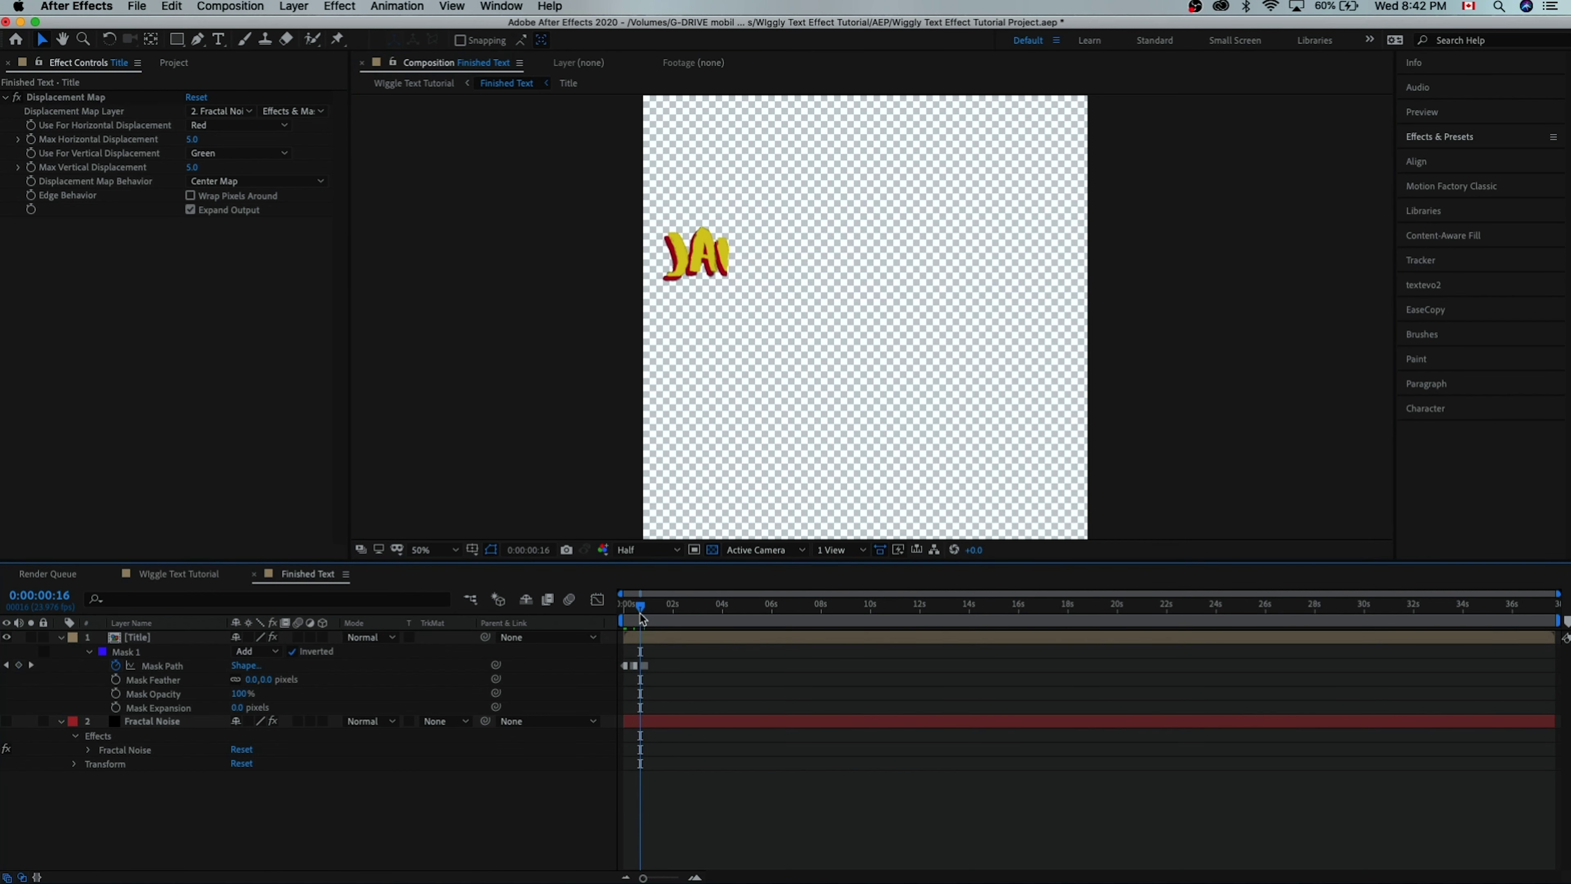
key("=")
key("=")
- Retime the Mask Path keyframes earlier, moving the middle one to frame 5
scroll(641, 617, "left", 2)
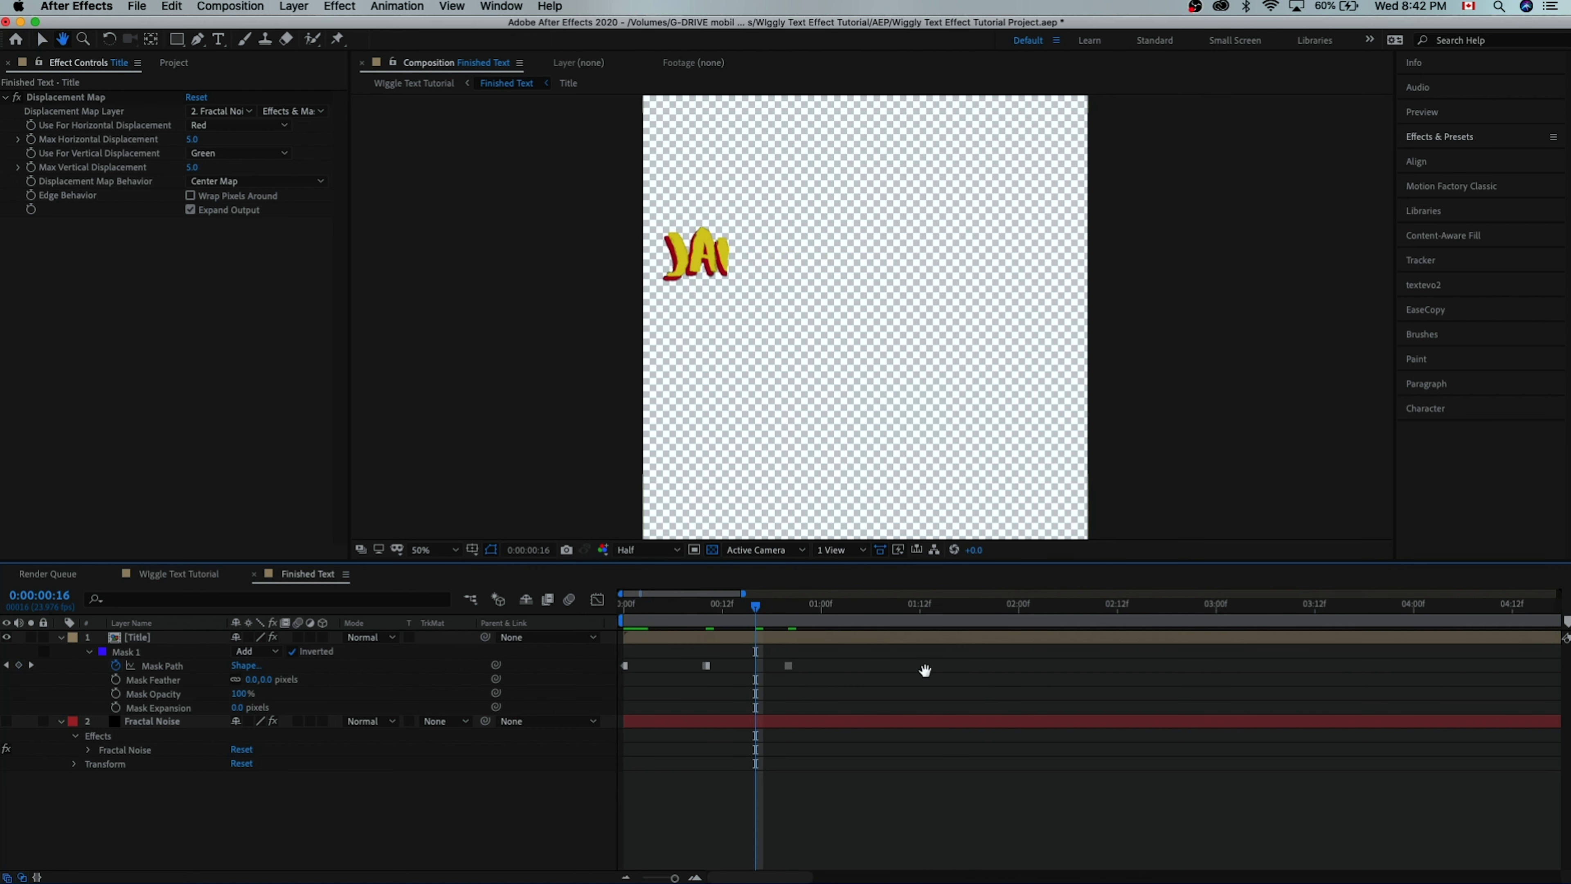
left_click(671, 619)
left_click_drag(706, 666, 665, 666)
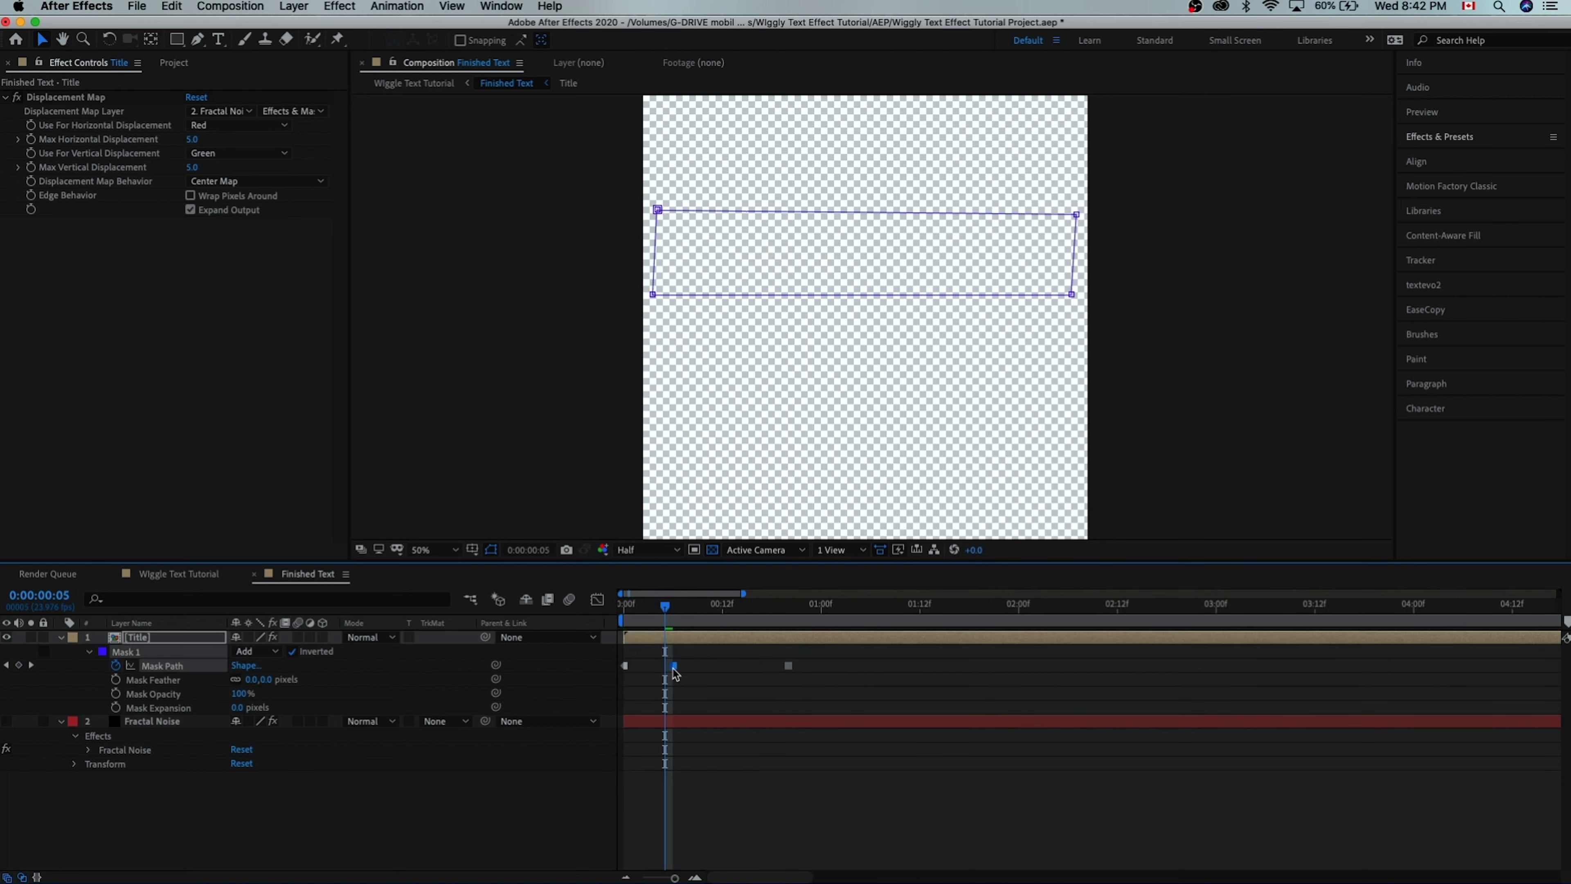
left_click_drag(788, 666, 715, 667)
key("F2")
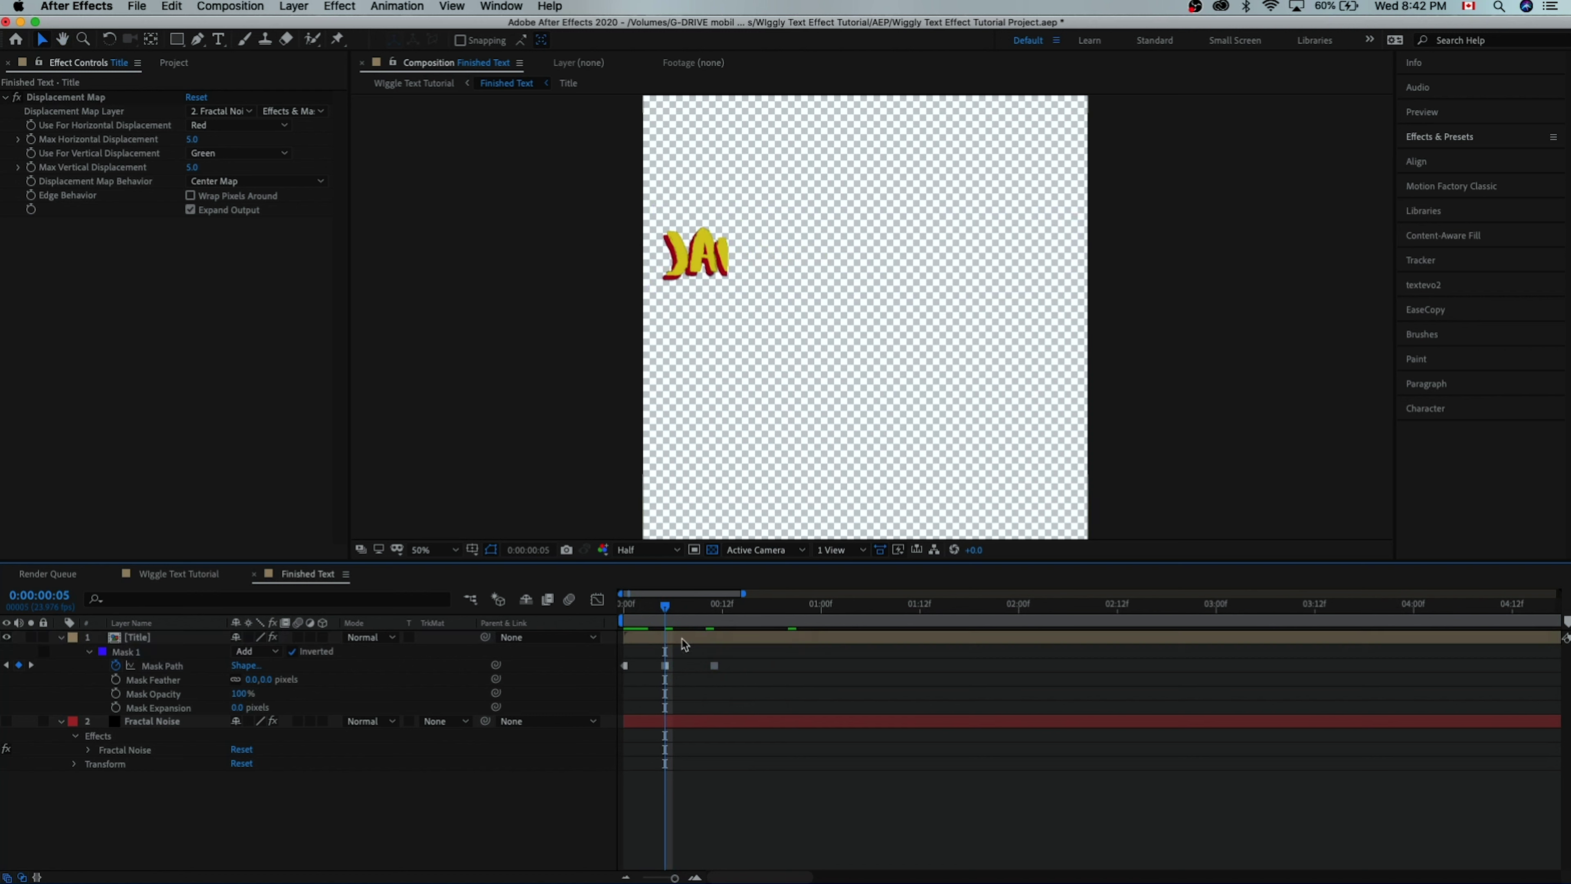
key("Home")
left_click(676, 616)
left_click_drag(677, 615, 755, 615)
left_click(881, 238)
left_click_drag(829, 296, 930, 291)
left_click(786, 614)
left_click_drag(785, 615, 796, 614)
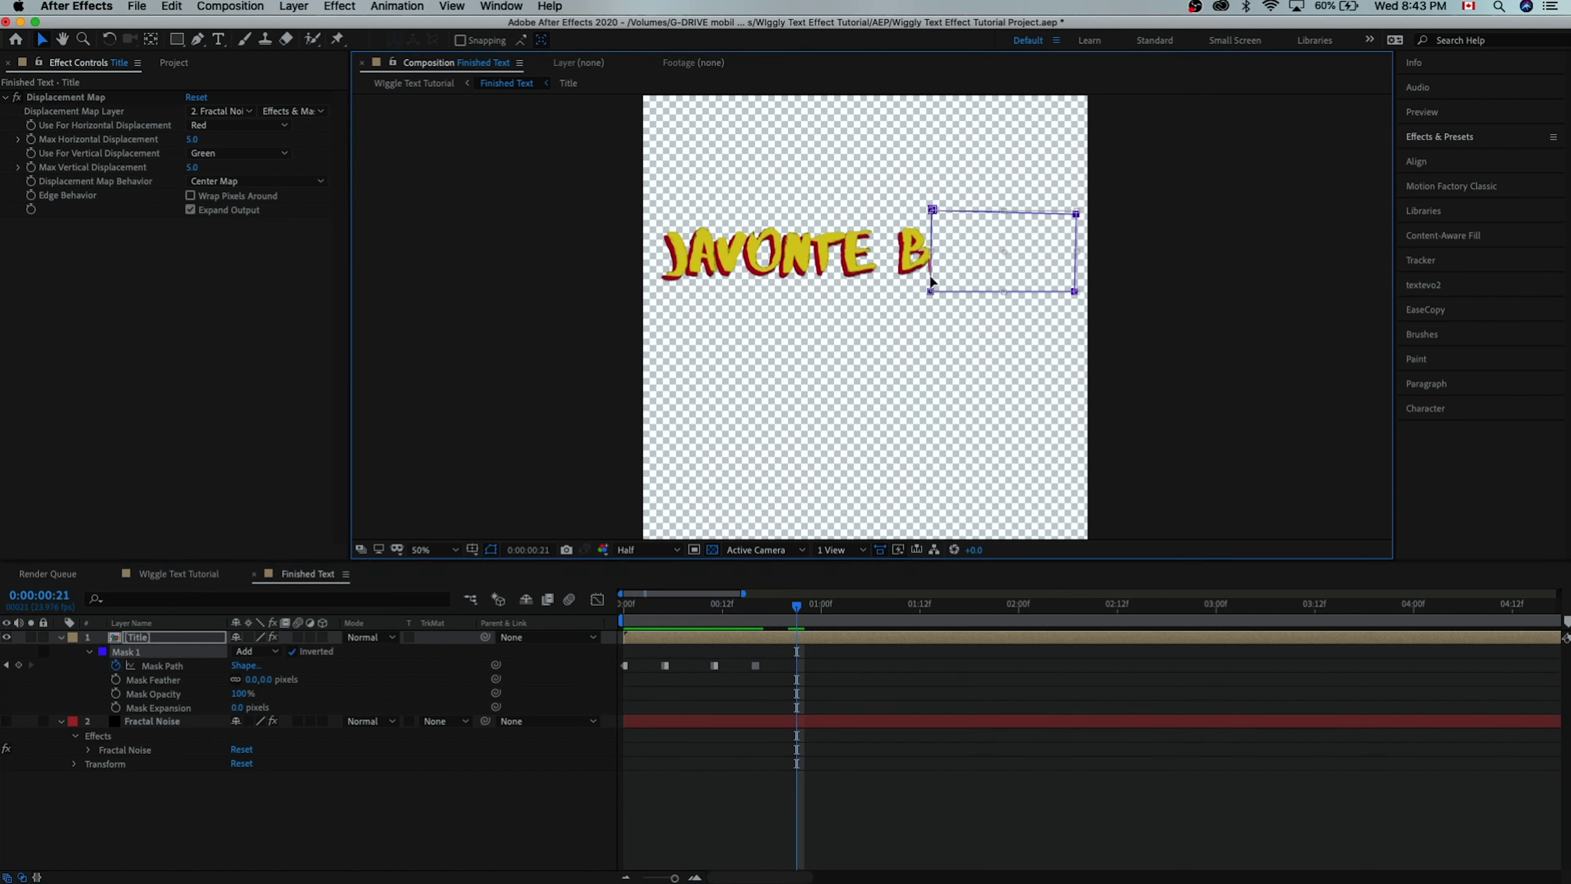
left_click_drag(930, 289, 1065, 295)
- Play back the reveal from the start and check the title later in the timeline
key("Page_Down")
key("Page_Down")
key("Page_Down")
key("Page_Down")
key("Home")
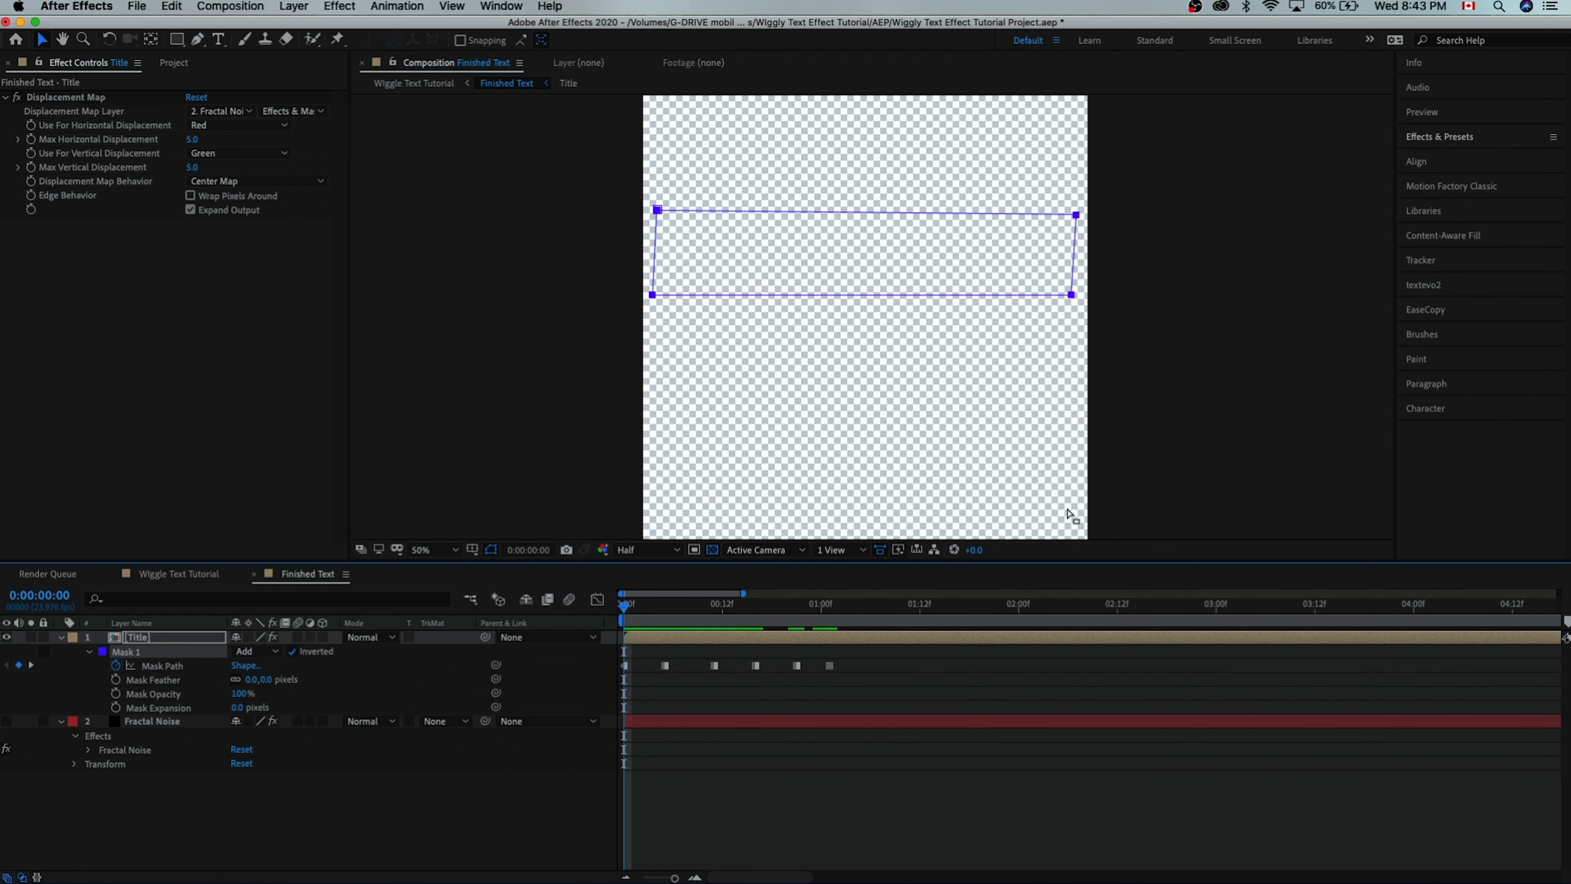
key("space")
key("semicolon")
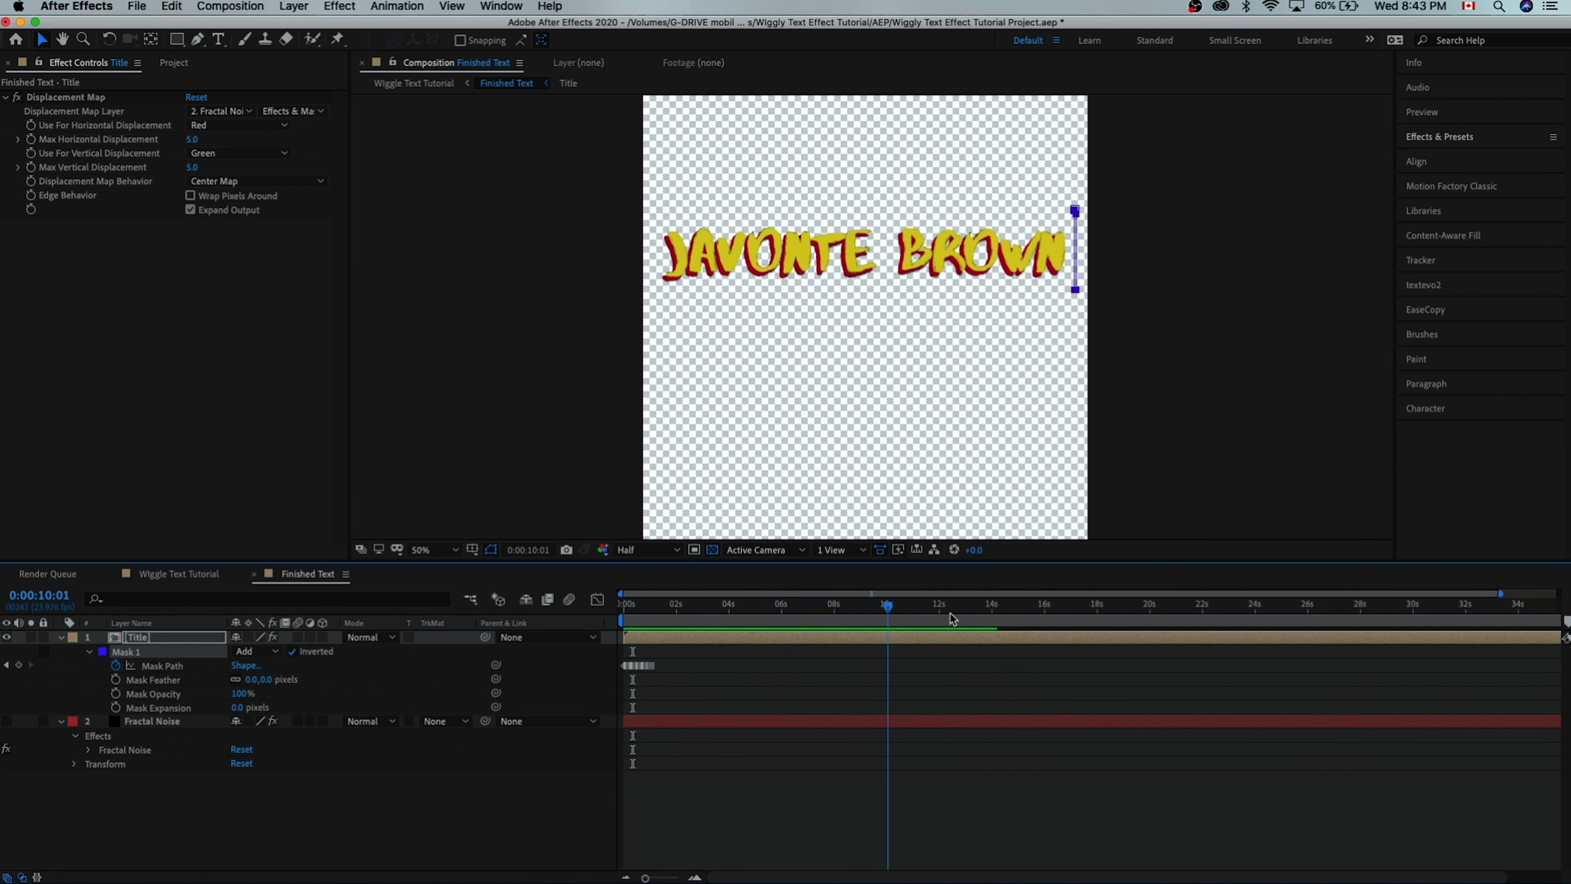
left_click_drag(886, 612, 685, 644)
key("Home")
- Select and copy the five Mask Path keyframes
key("semicolon")
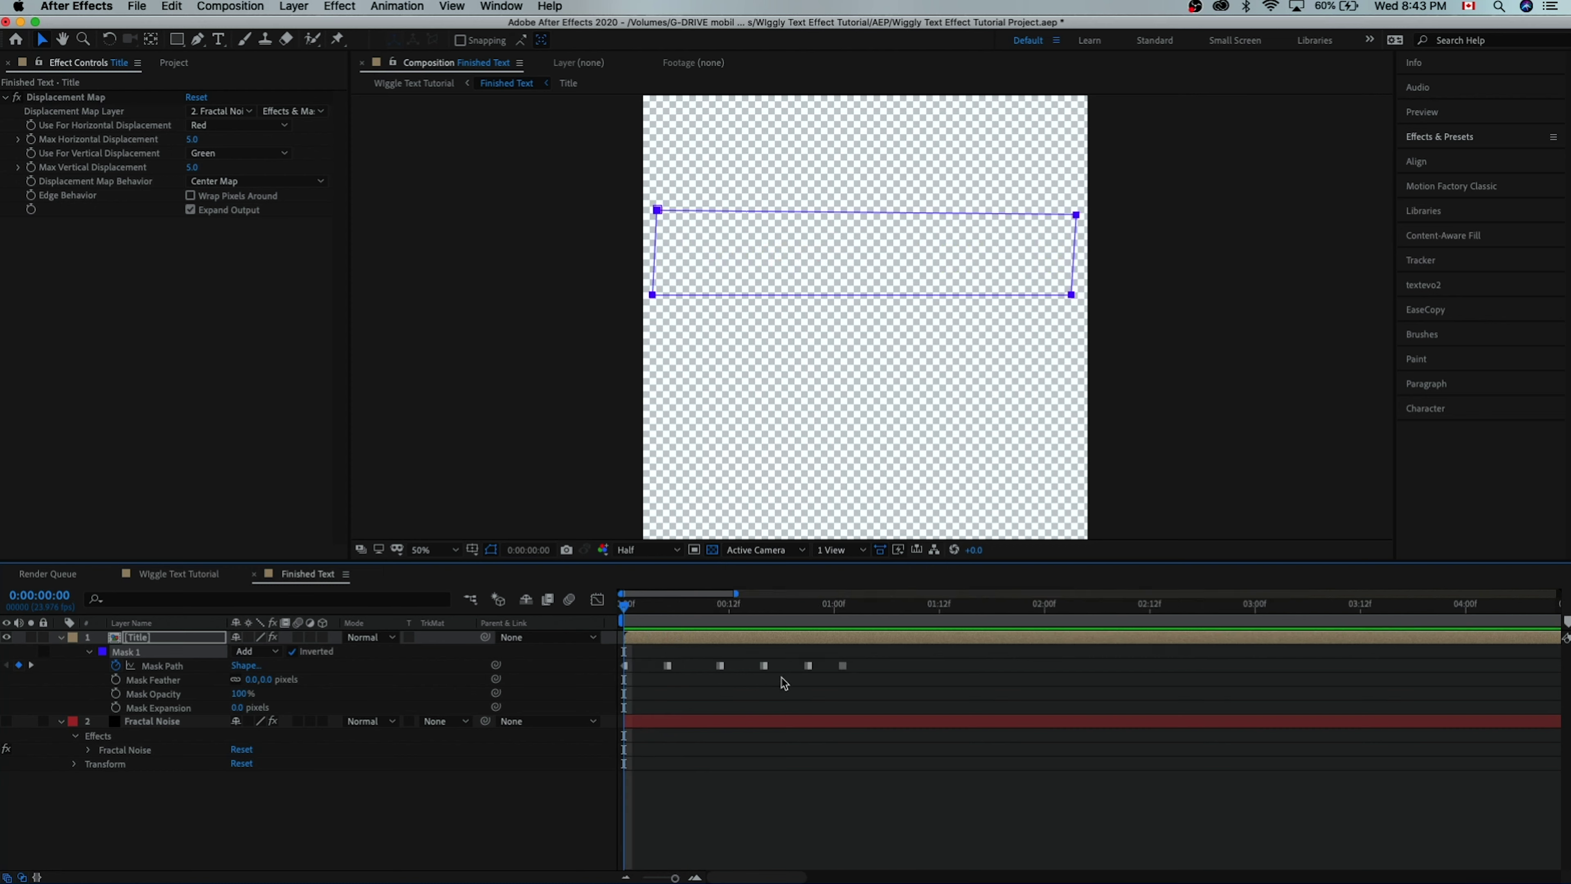
left_click_drag(903, 655, 637, 698)
key("cmd+c")
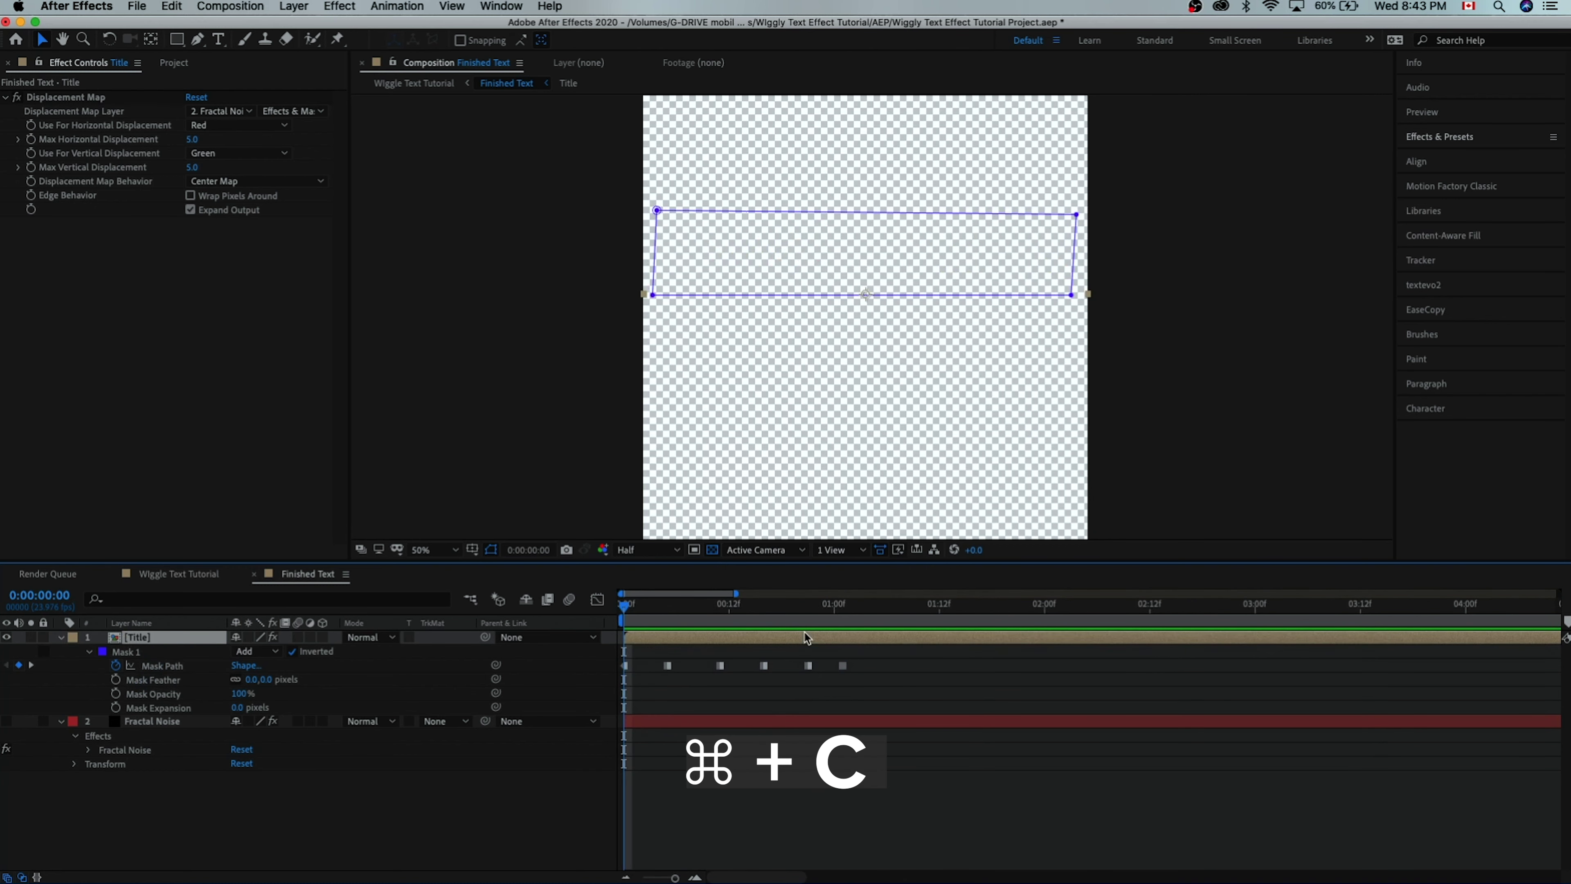
- Paste the keyframes onto Mask Path at 0:00:34:22, removing the accidental second mask
key("semicolon")
left_click(1484, 606)
key("semicolon")
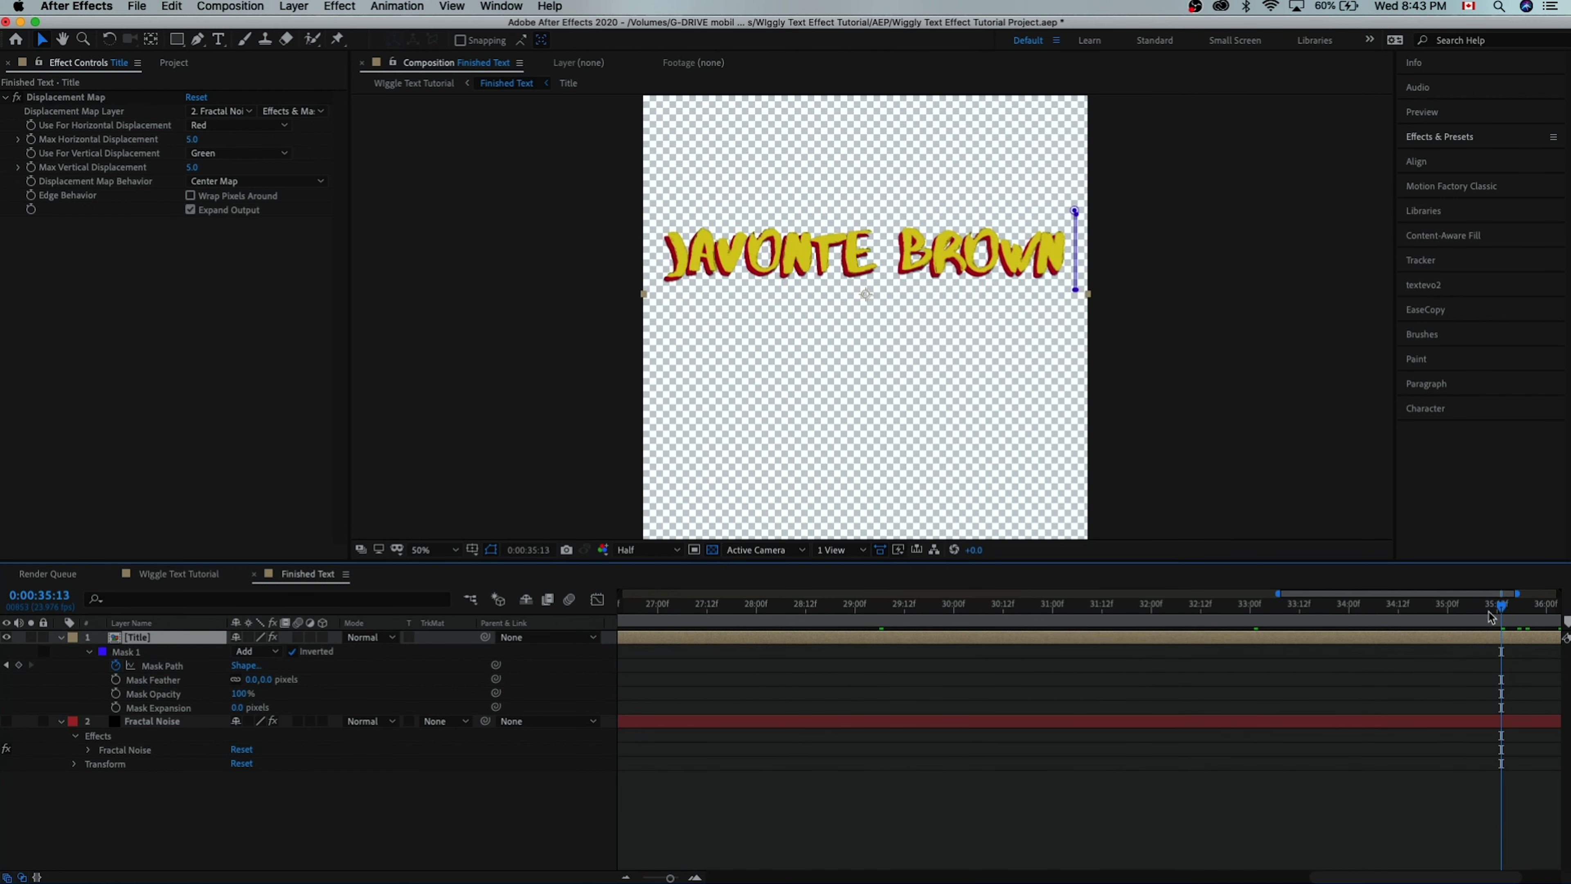
key("cmd+v")
left_click(151, 684)
key("cmd+v")
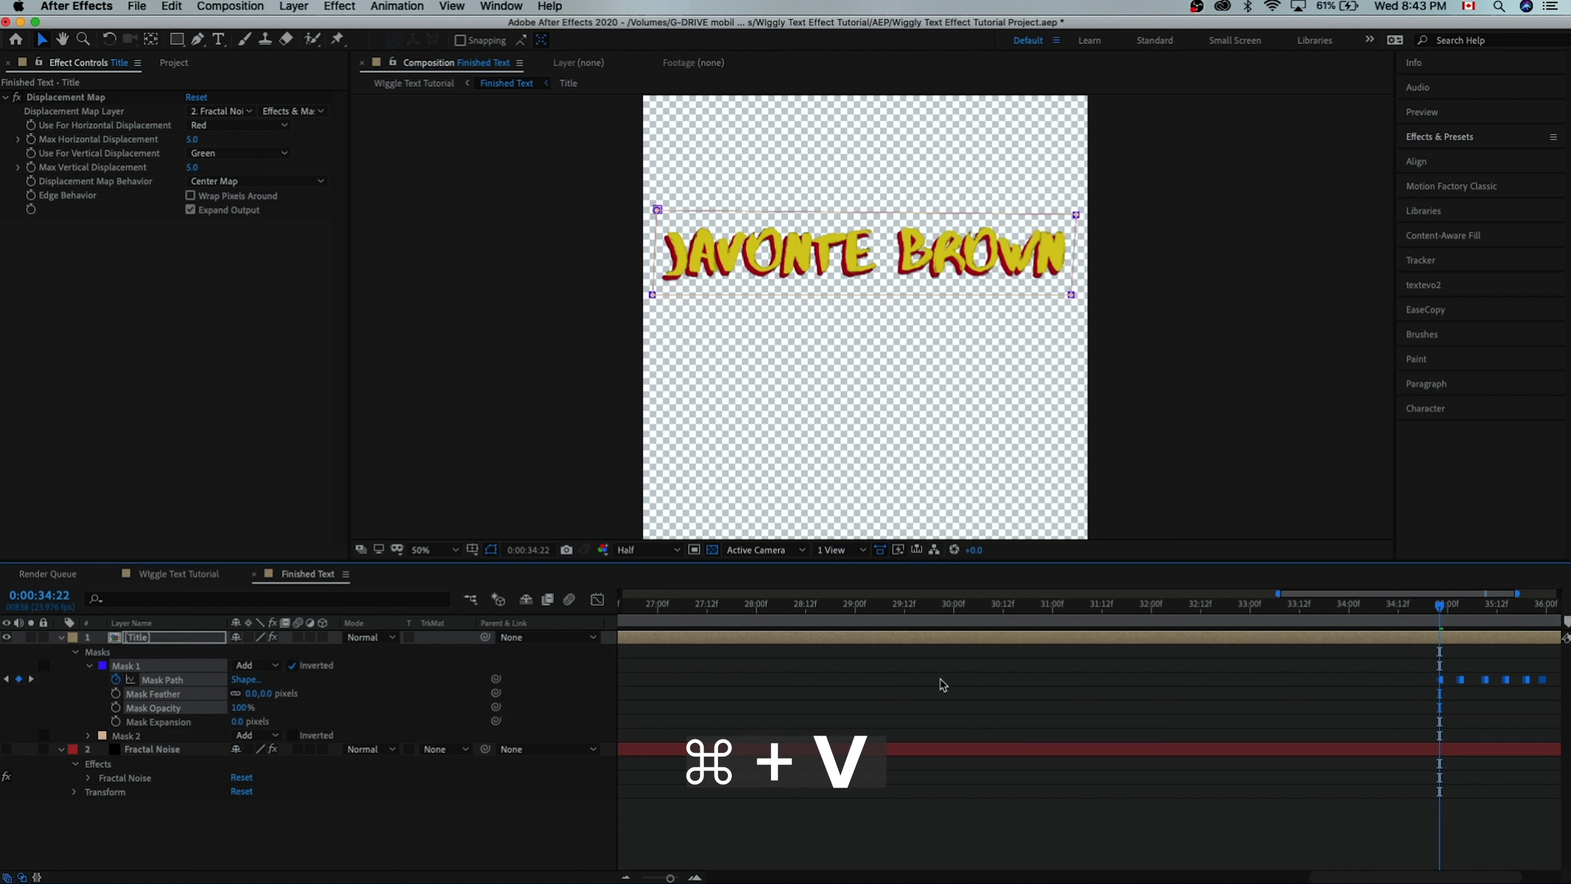
key("equal")
key("Delete")
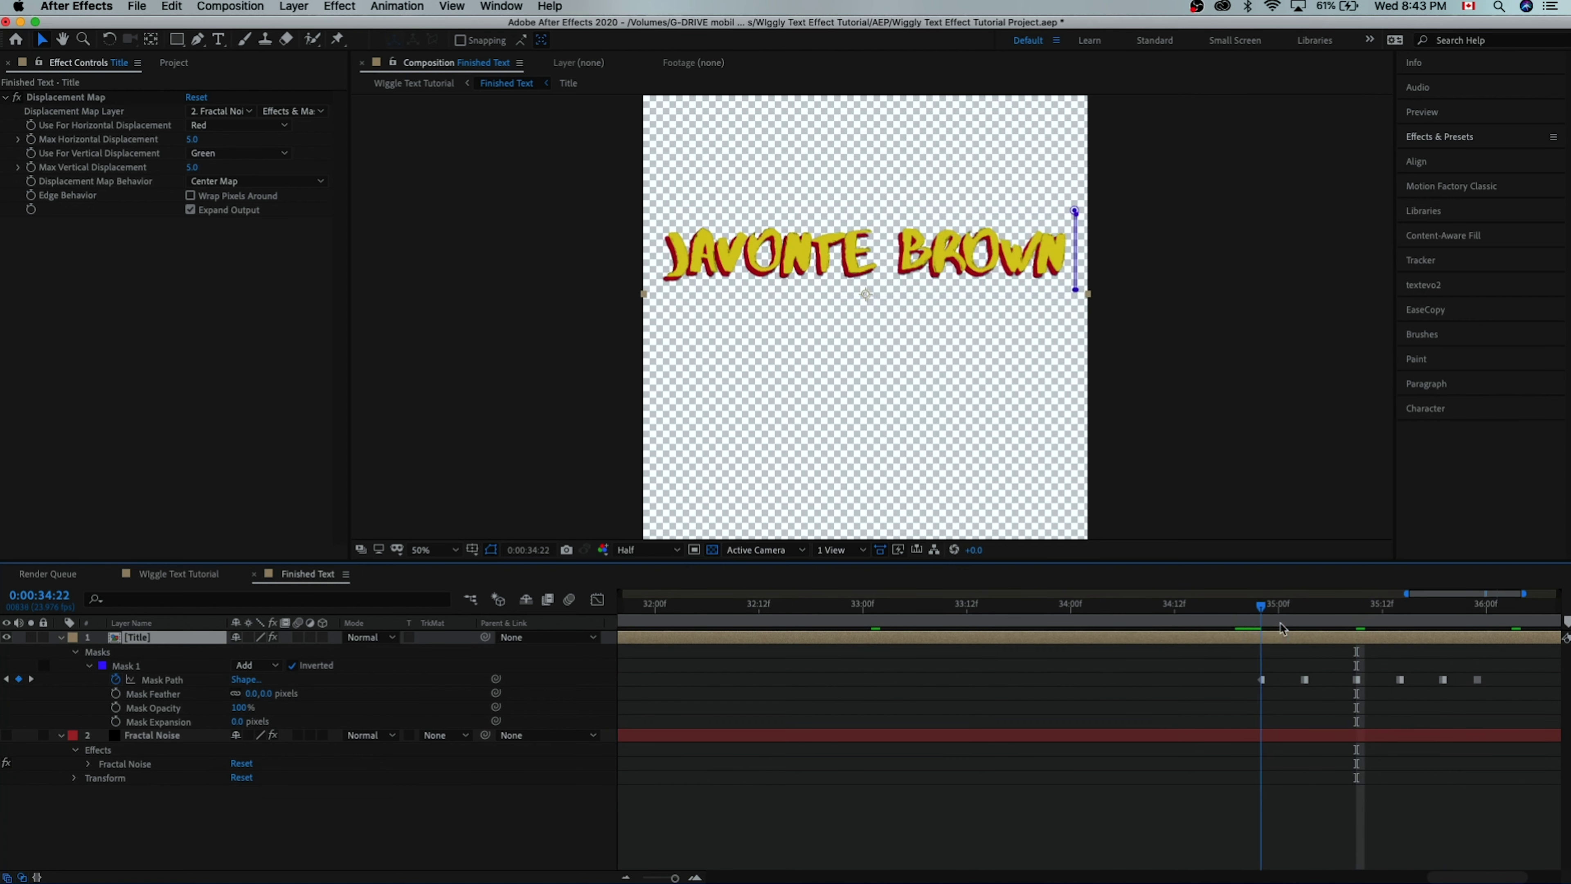
left_click_drag(1262, 626, 1259, 643)
left_click(1294, 686)
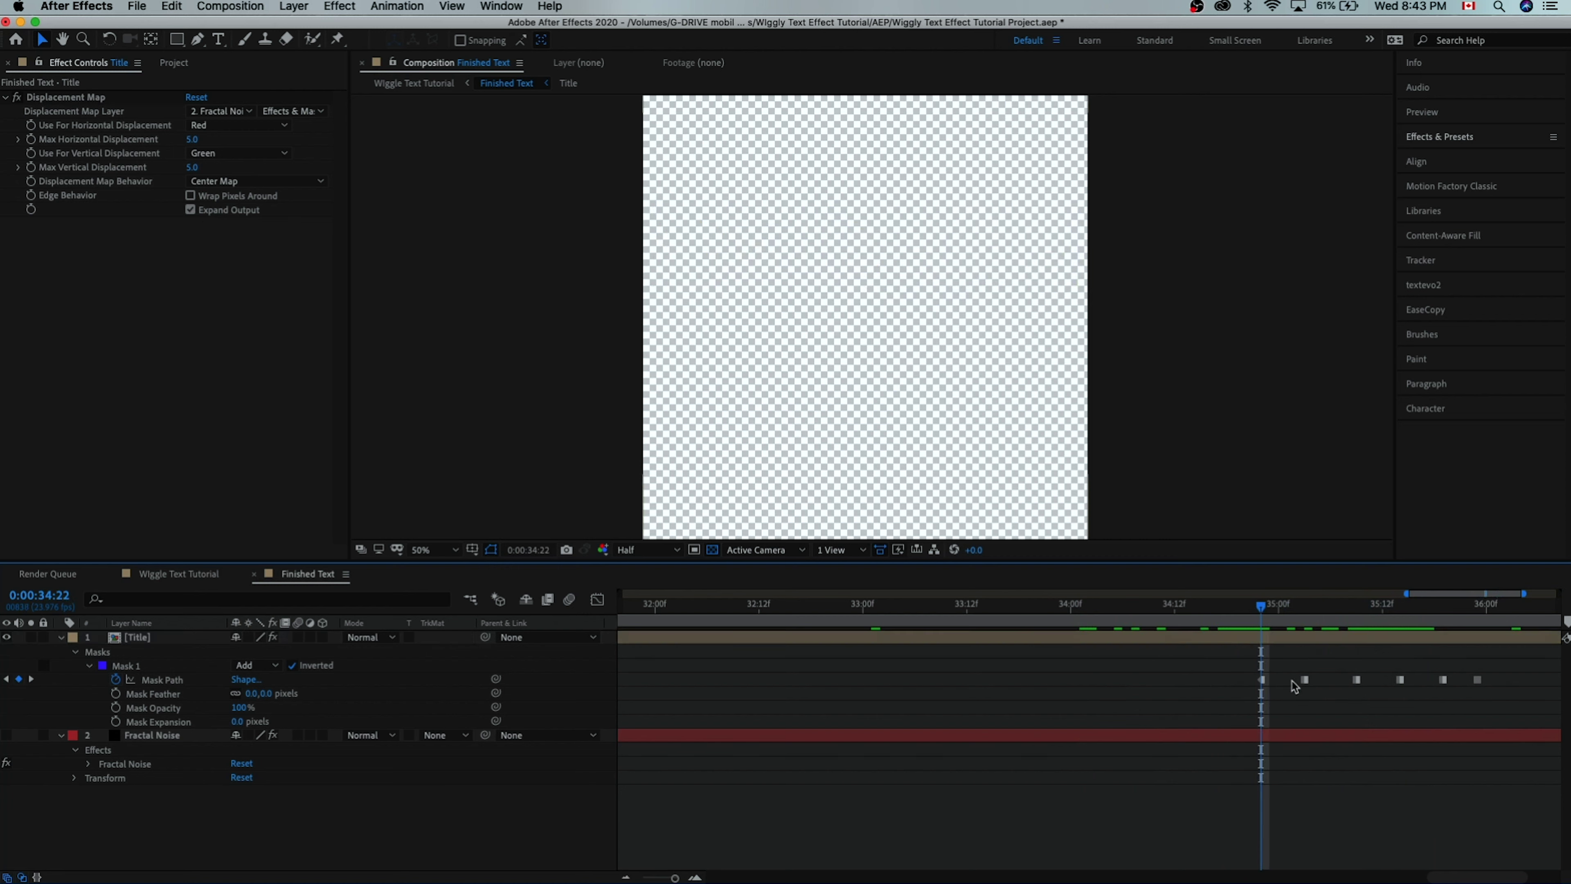
- Reverse the order of the pasted end keyframes and respace them around 34–35 seconds
left_click(1262, 680)
left_click_drag(1477, 681, 1236, 680)
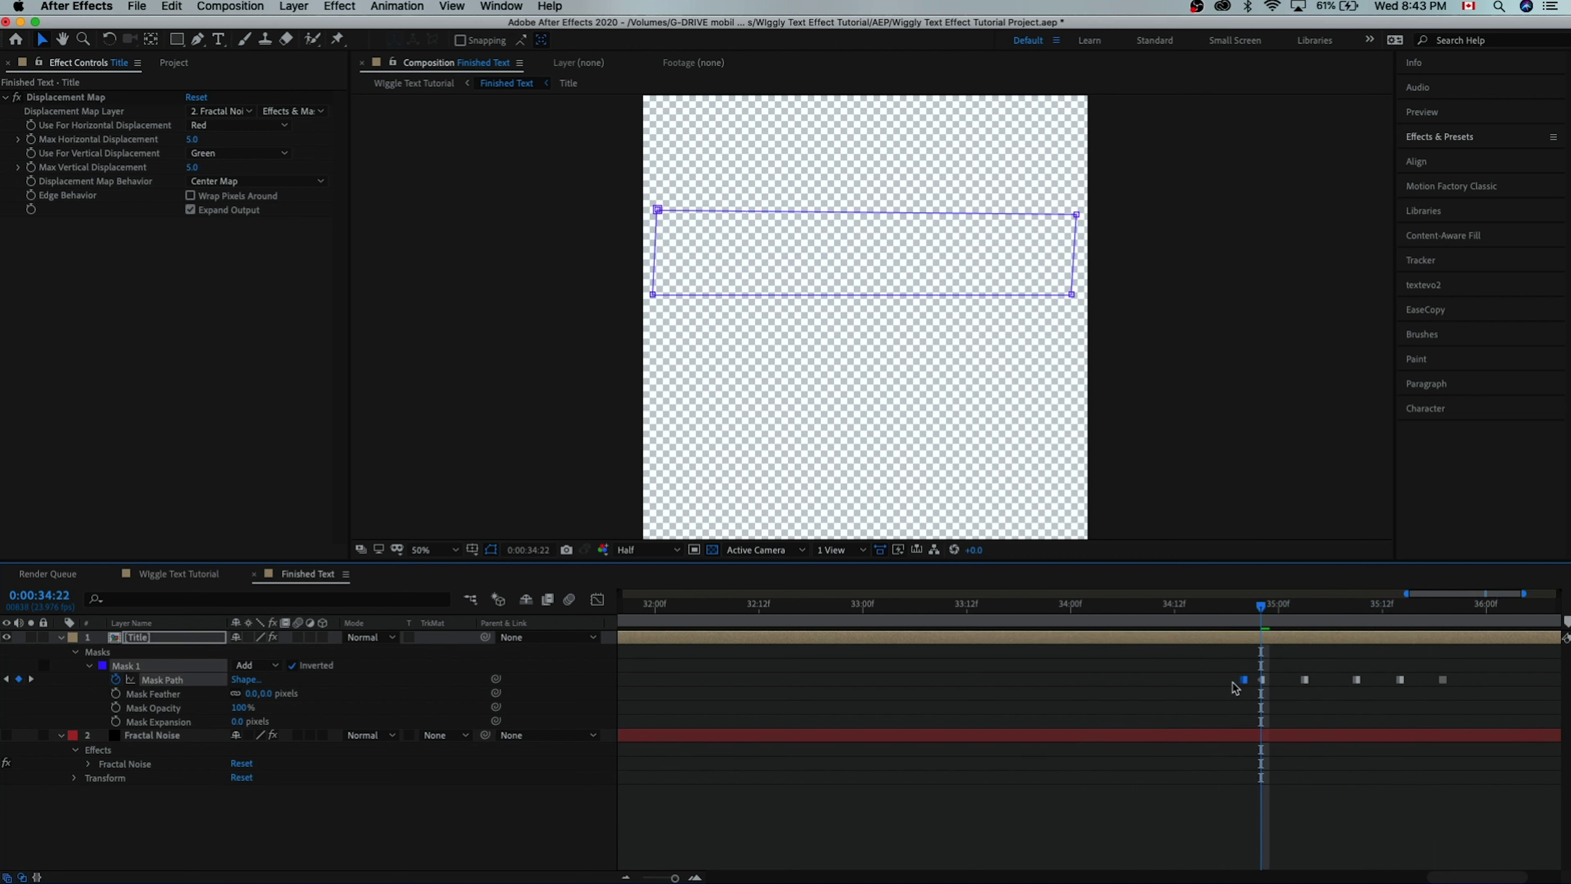
left_click_drag(1443, 680, 1478, 680)
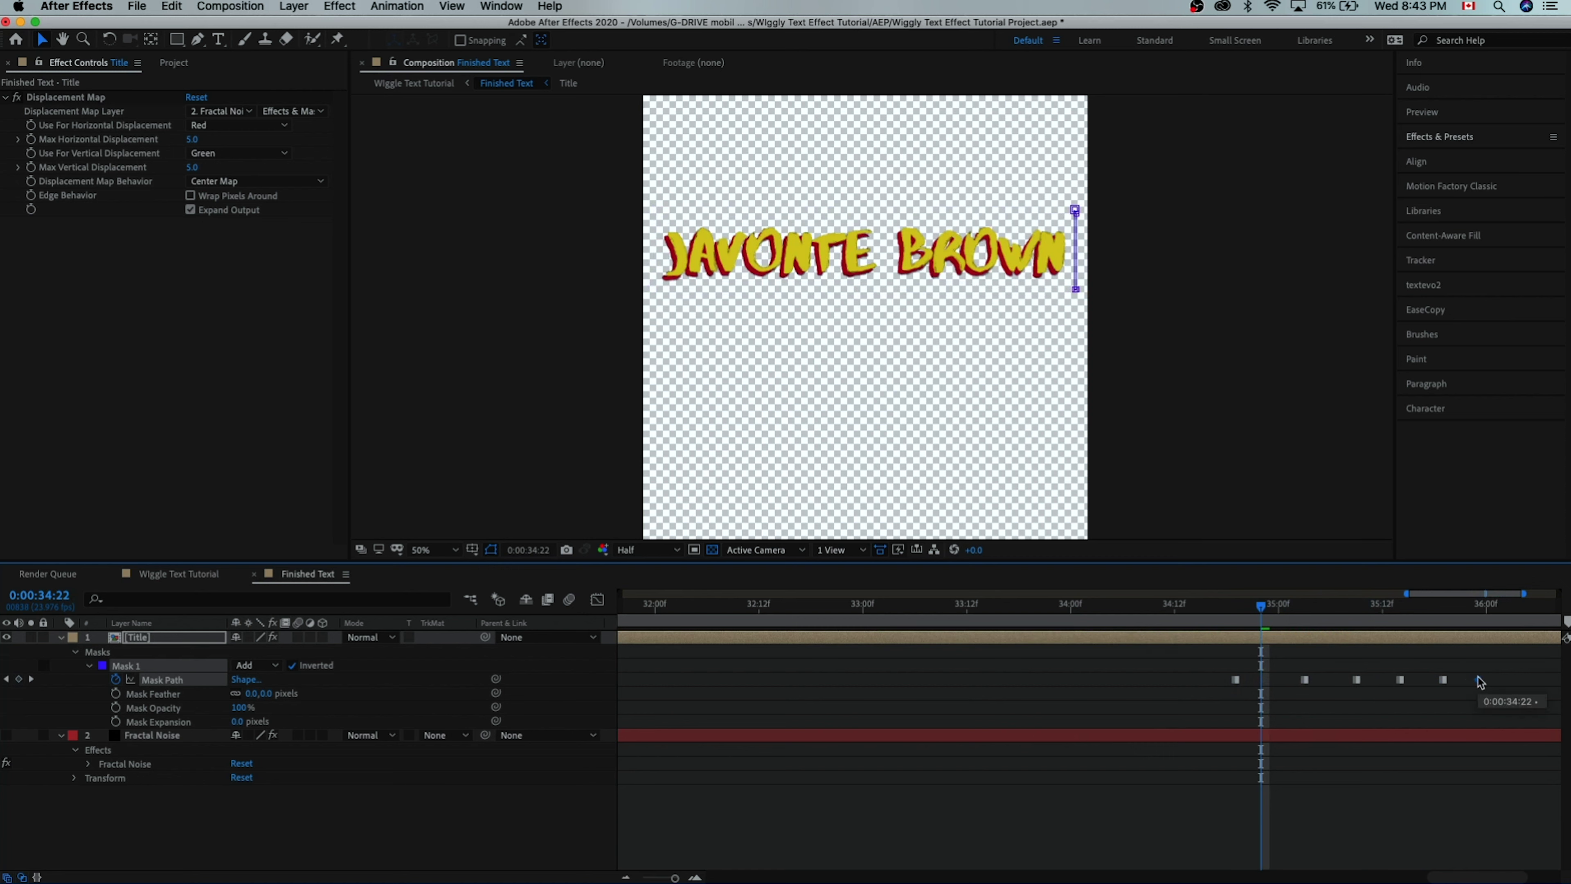
left_click_drag(1270, 686, 1279, 682)
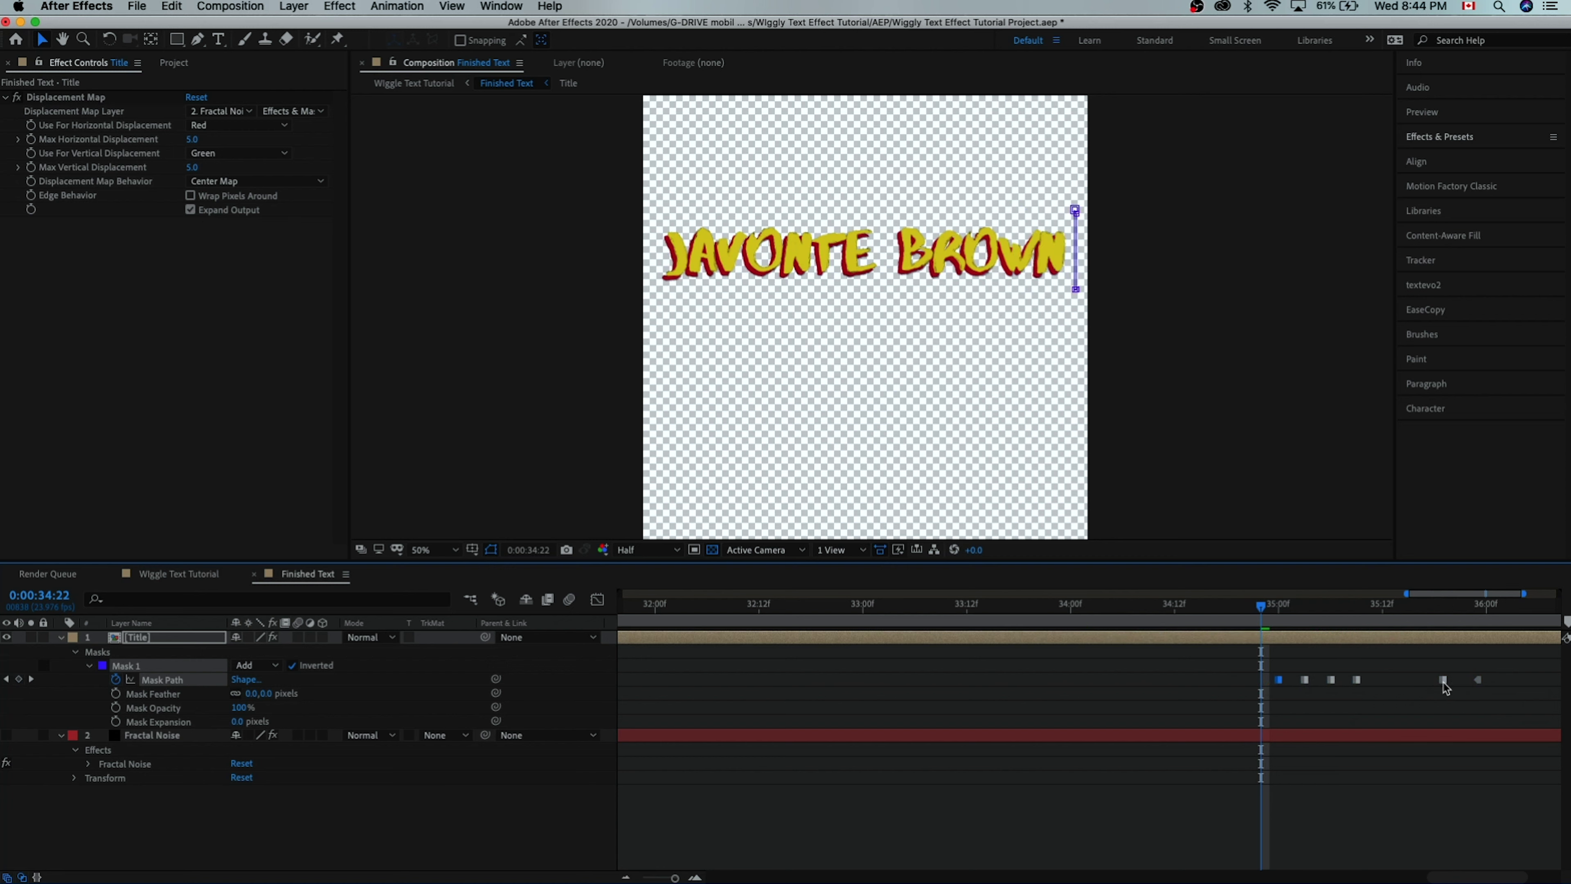
left_click_drag(1445, 683, 1450, 686)
left_click_drag(1288, 605, 1167, 644)
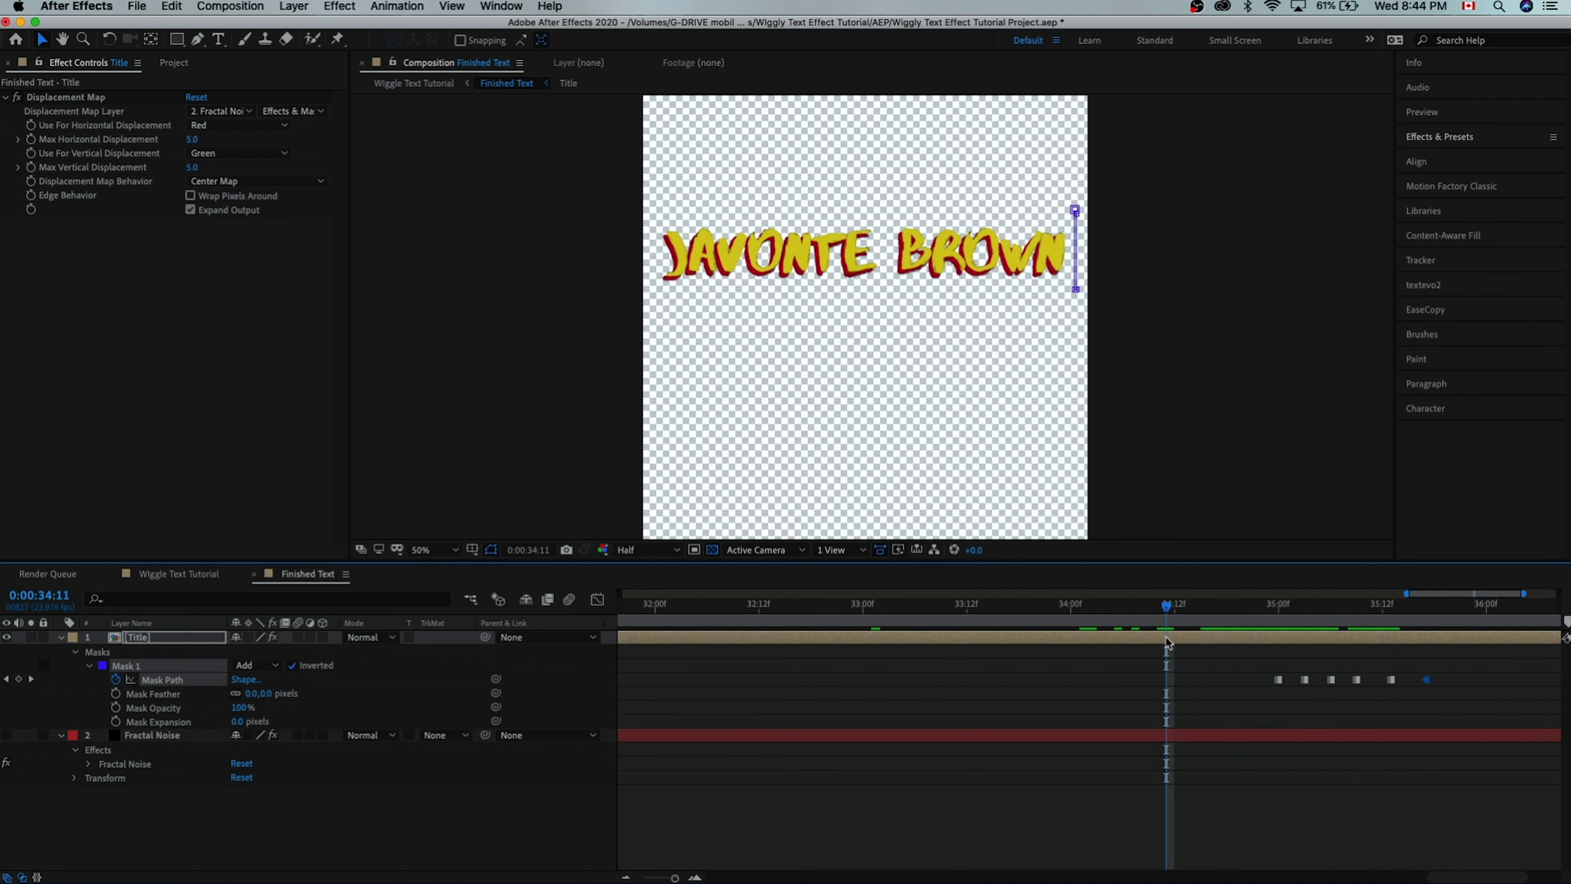
key("minus")
key("minus")
key("minus")
key("minus")
key("Home")
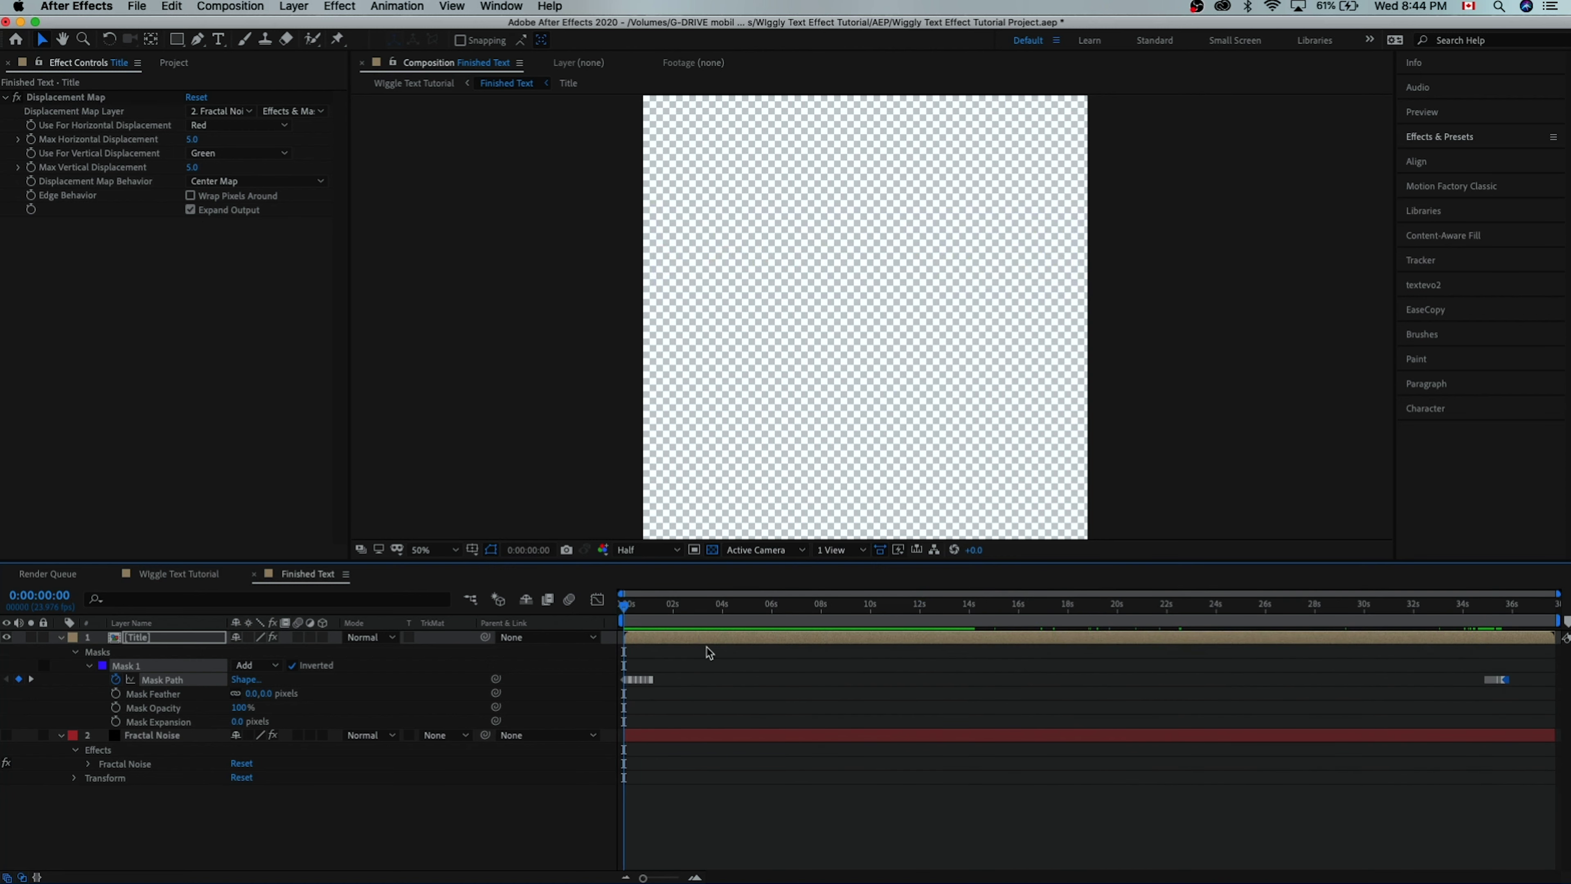
key("space")
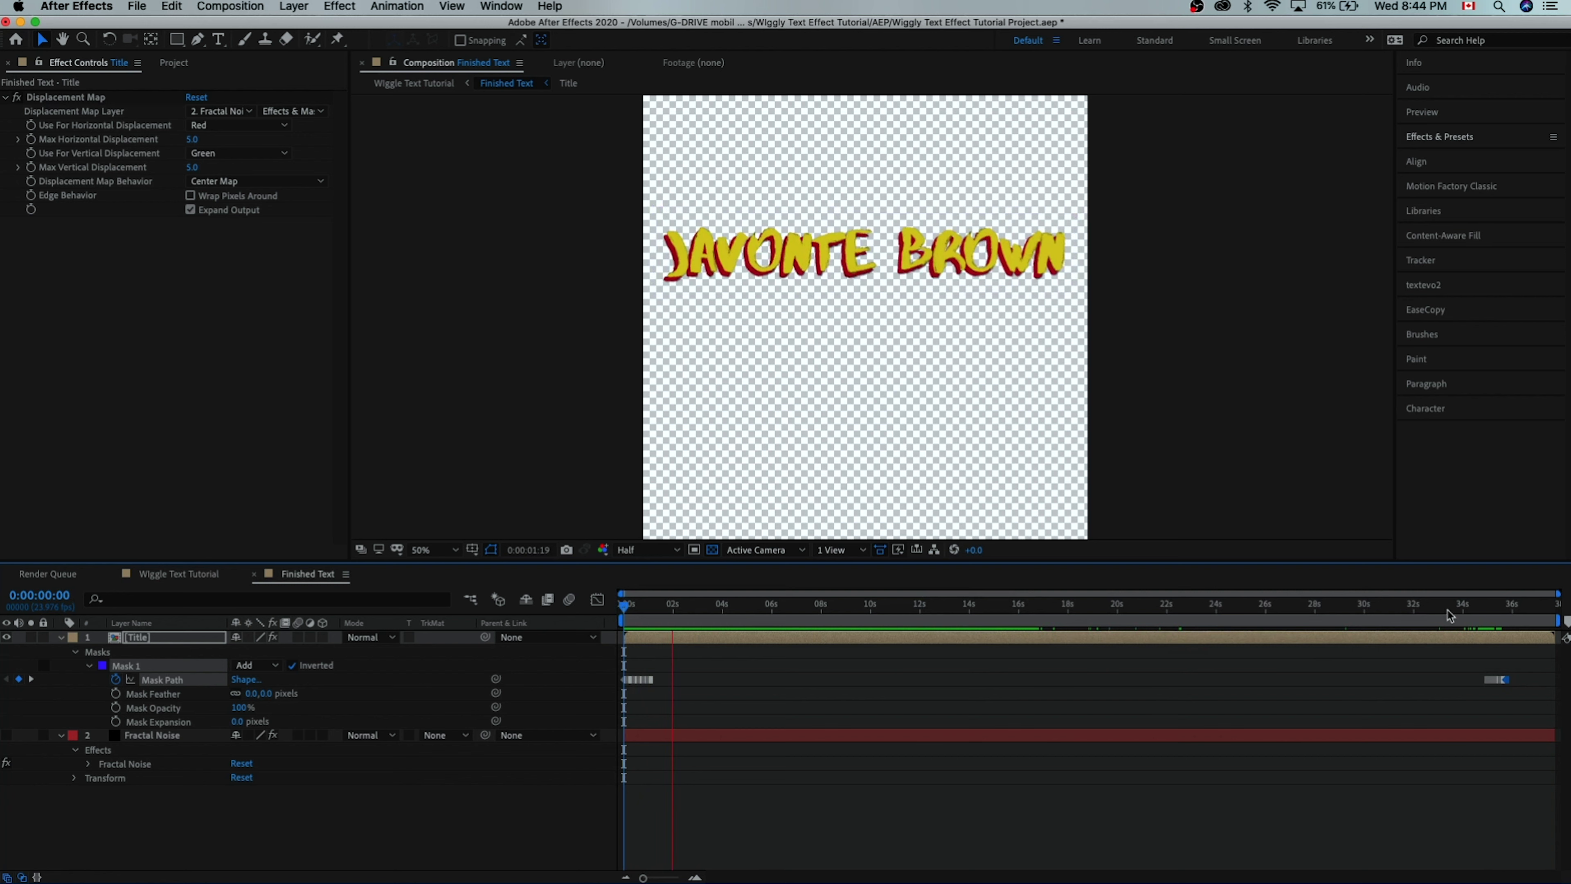
left_click(1475, 607)
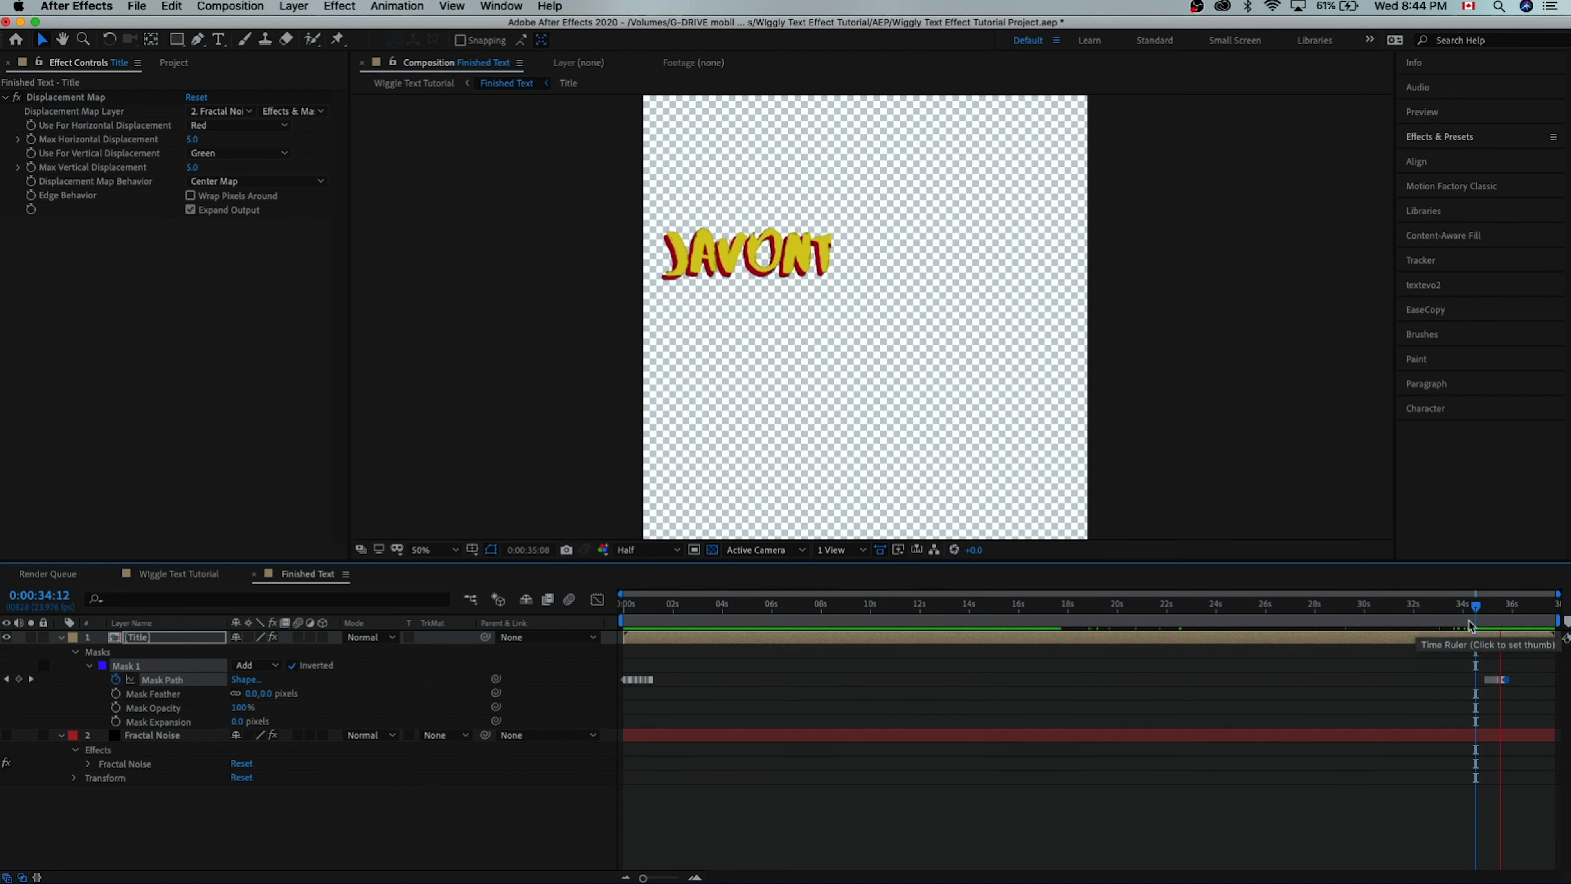
key("space")
key("equal")
key("equal")
key("equal")
key("k")
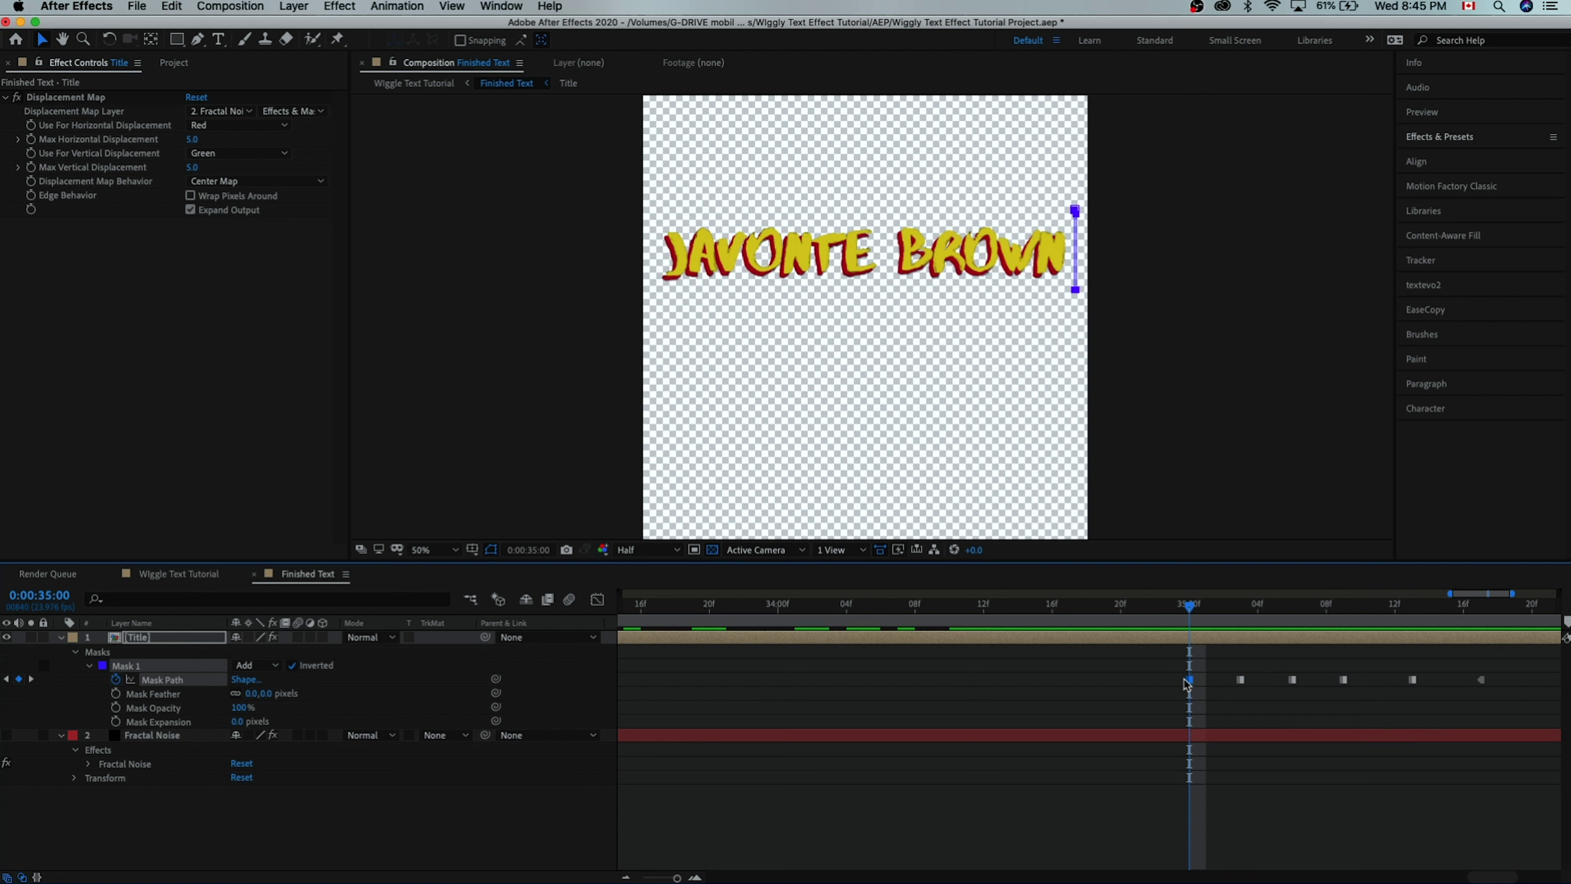
left_click(1075, 290)
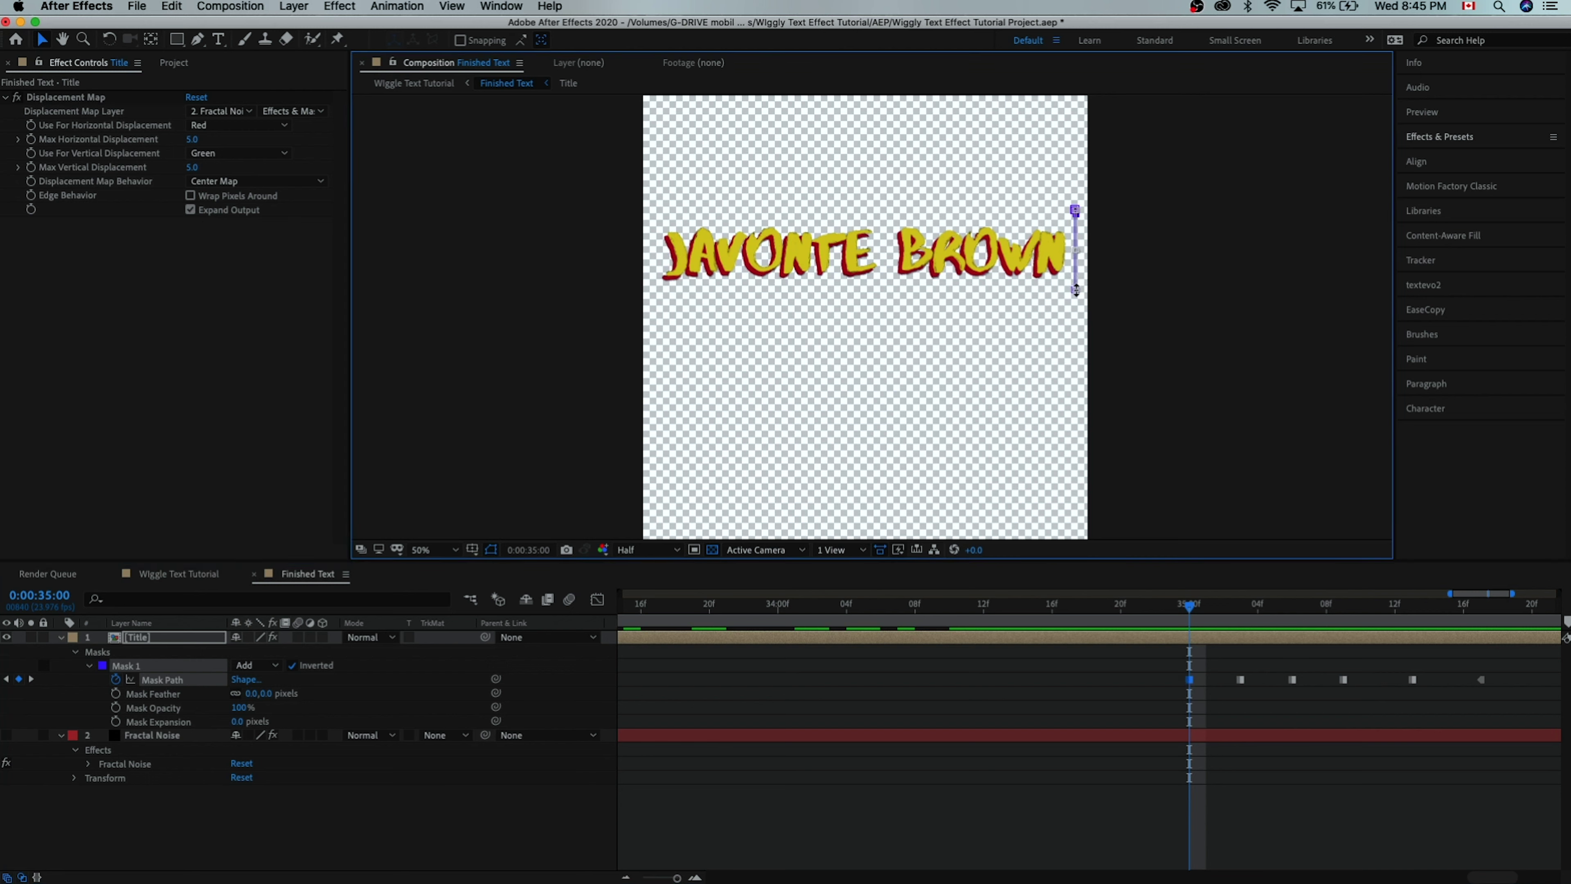
- At 100% view, set the first closing mask at the title's left edge, then cover JA
key("/")
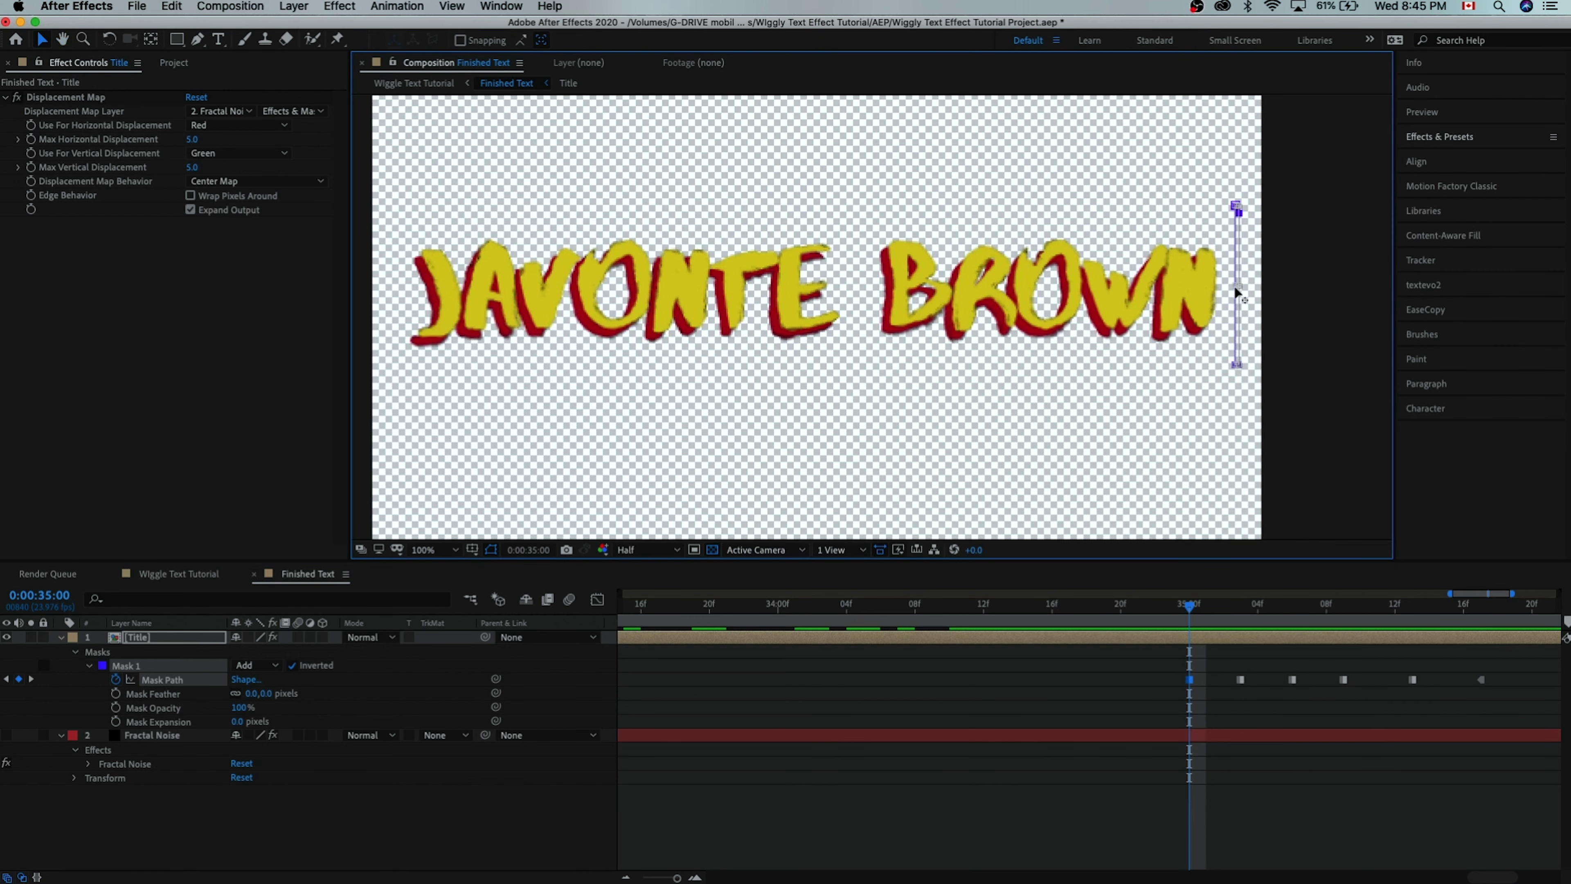
left_click_drag(1236, 289, 1199, 292)
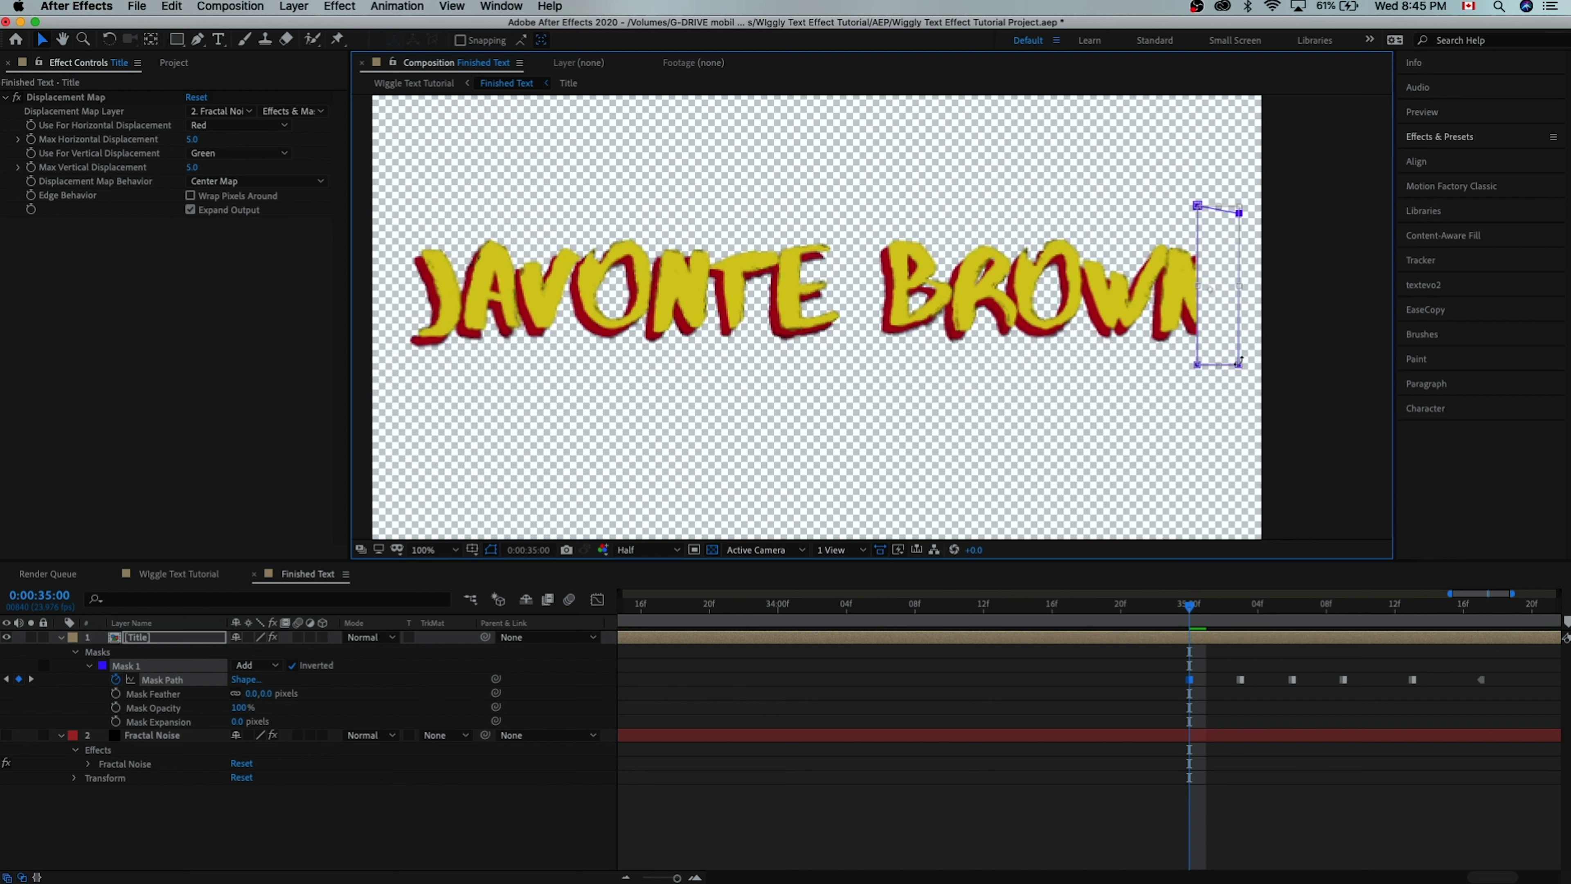
left_click_drag(1241, 359, 389, 359)
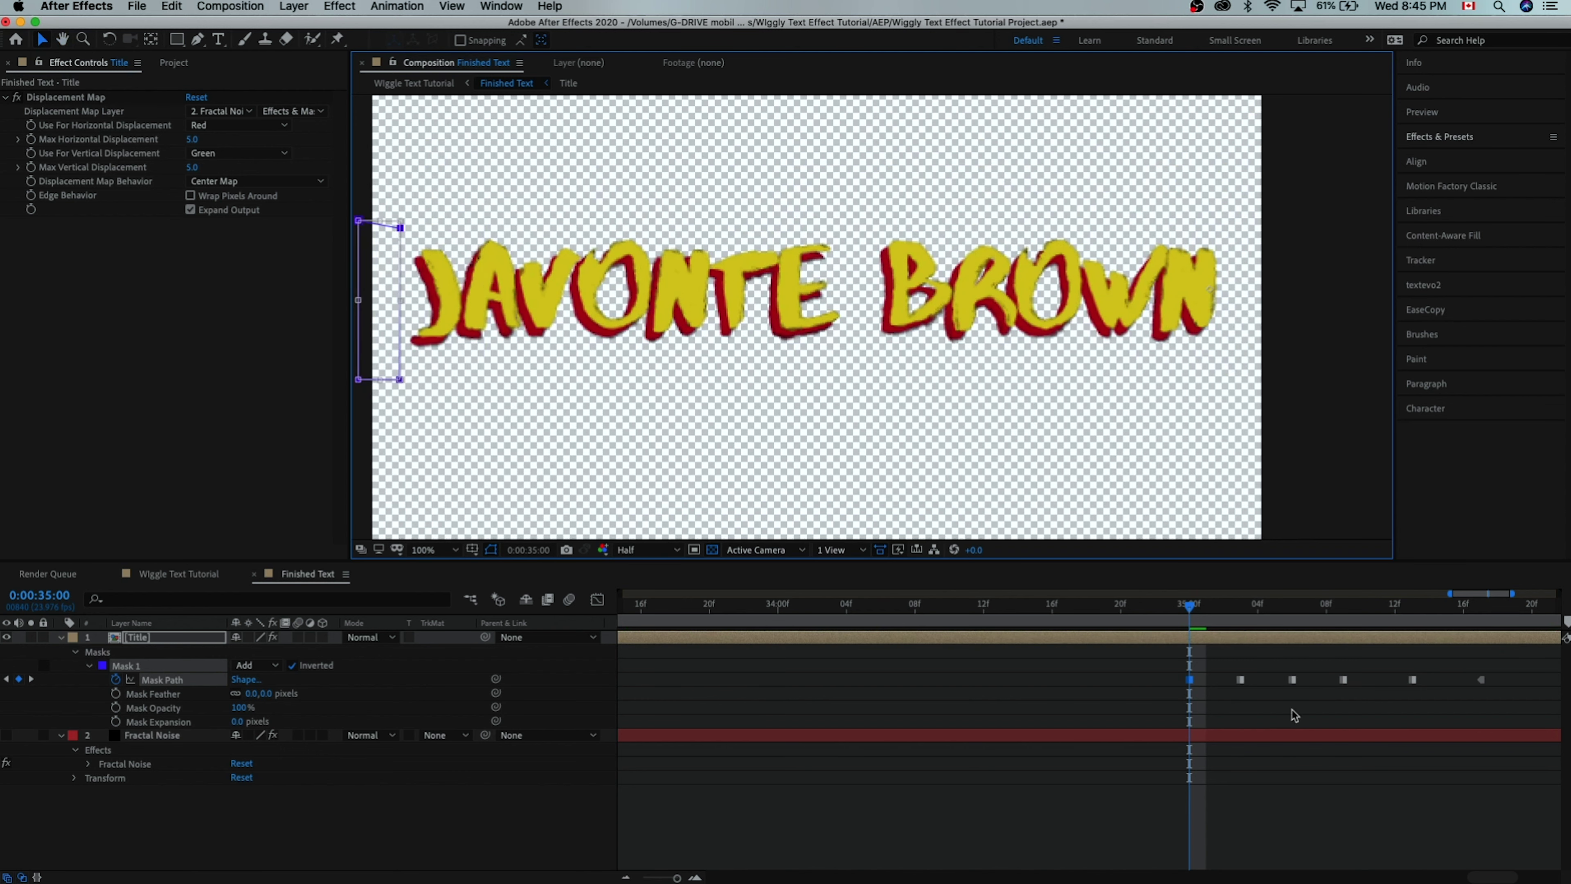
left_click(1240, 605)
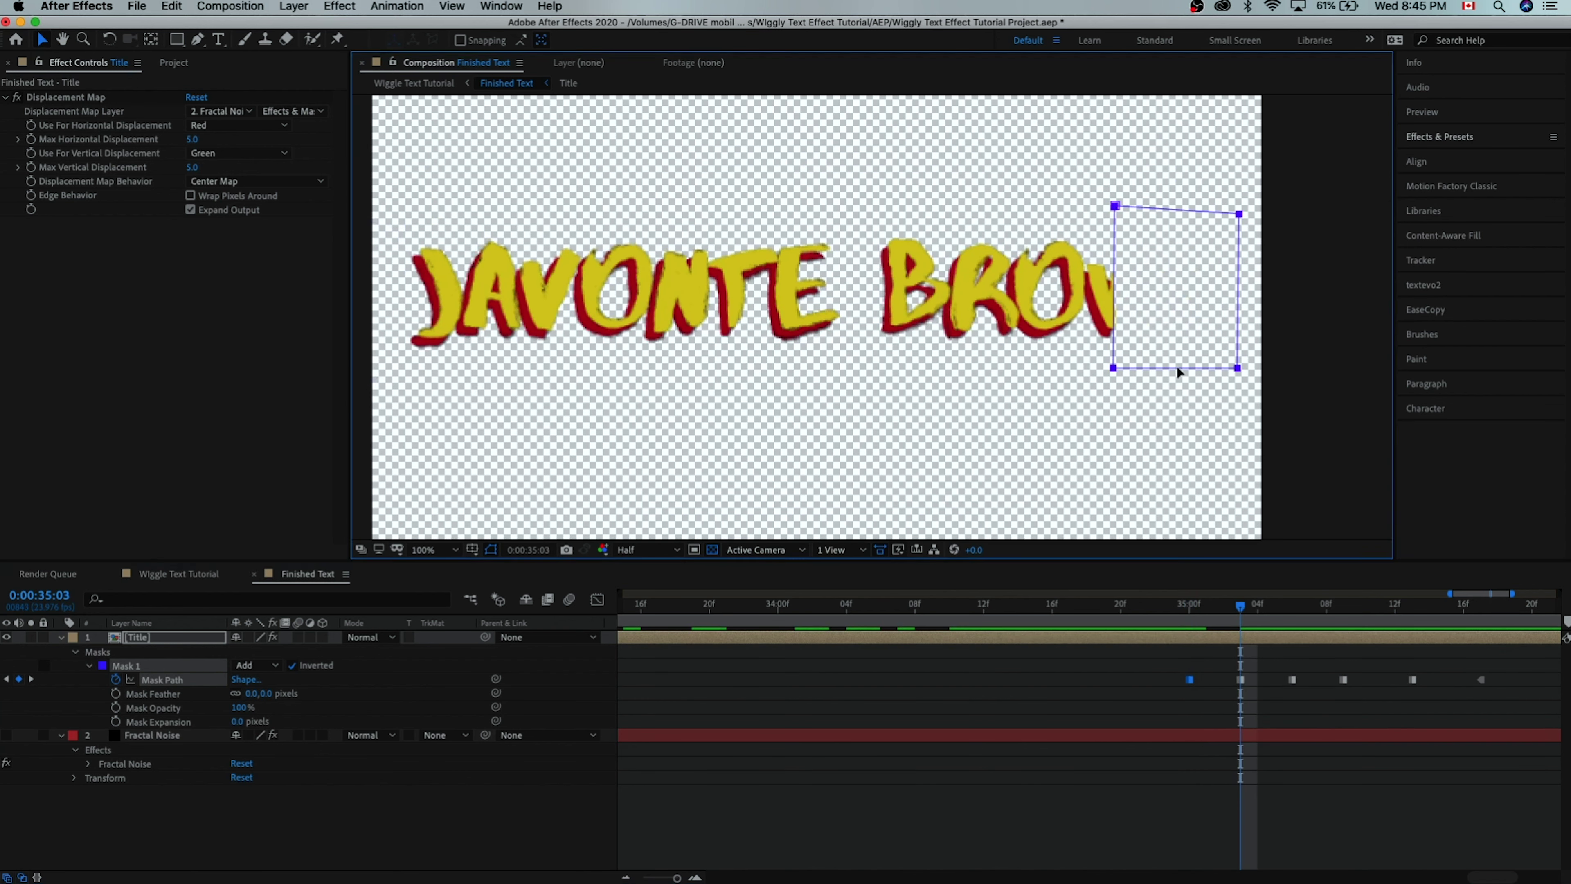
left_click_drag(1201, 328, 480, 344)
key("k")
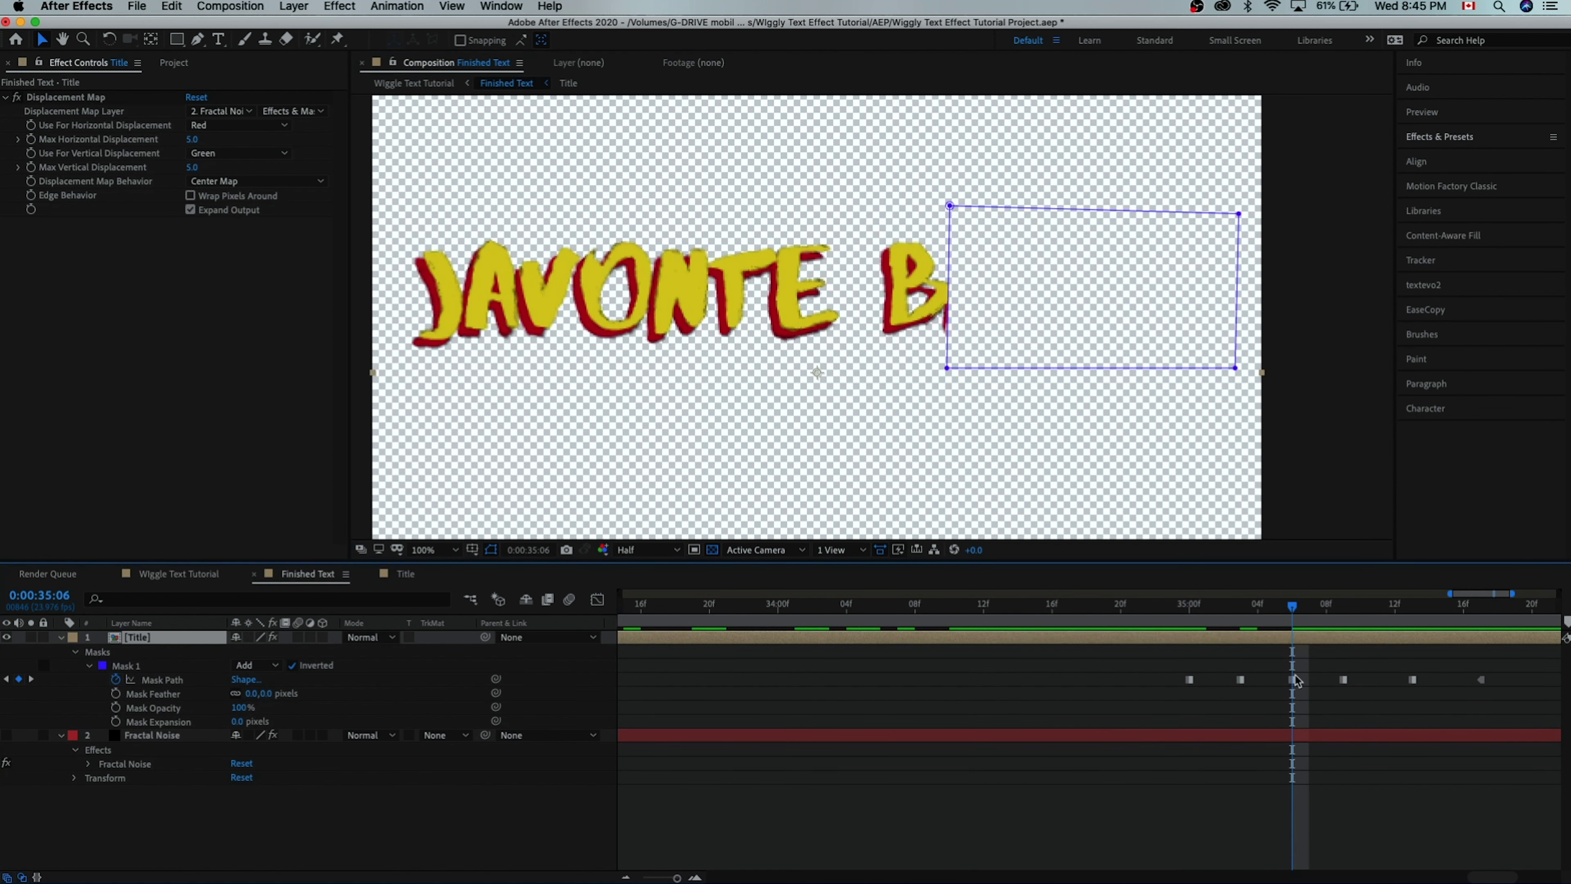
left_click(1176, 365)
left_click_drag(1158, 365, 608, 379)
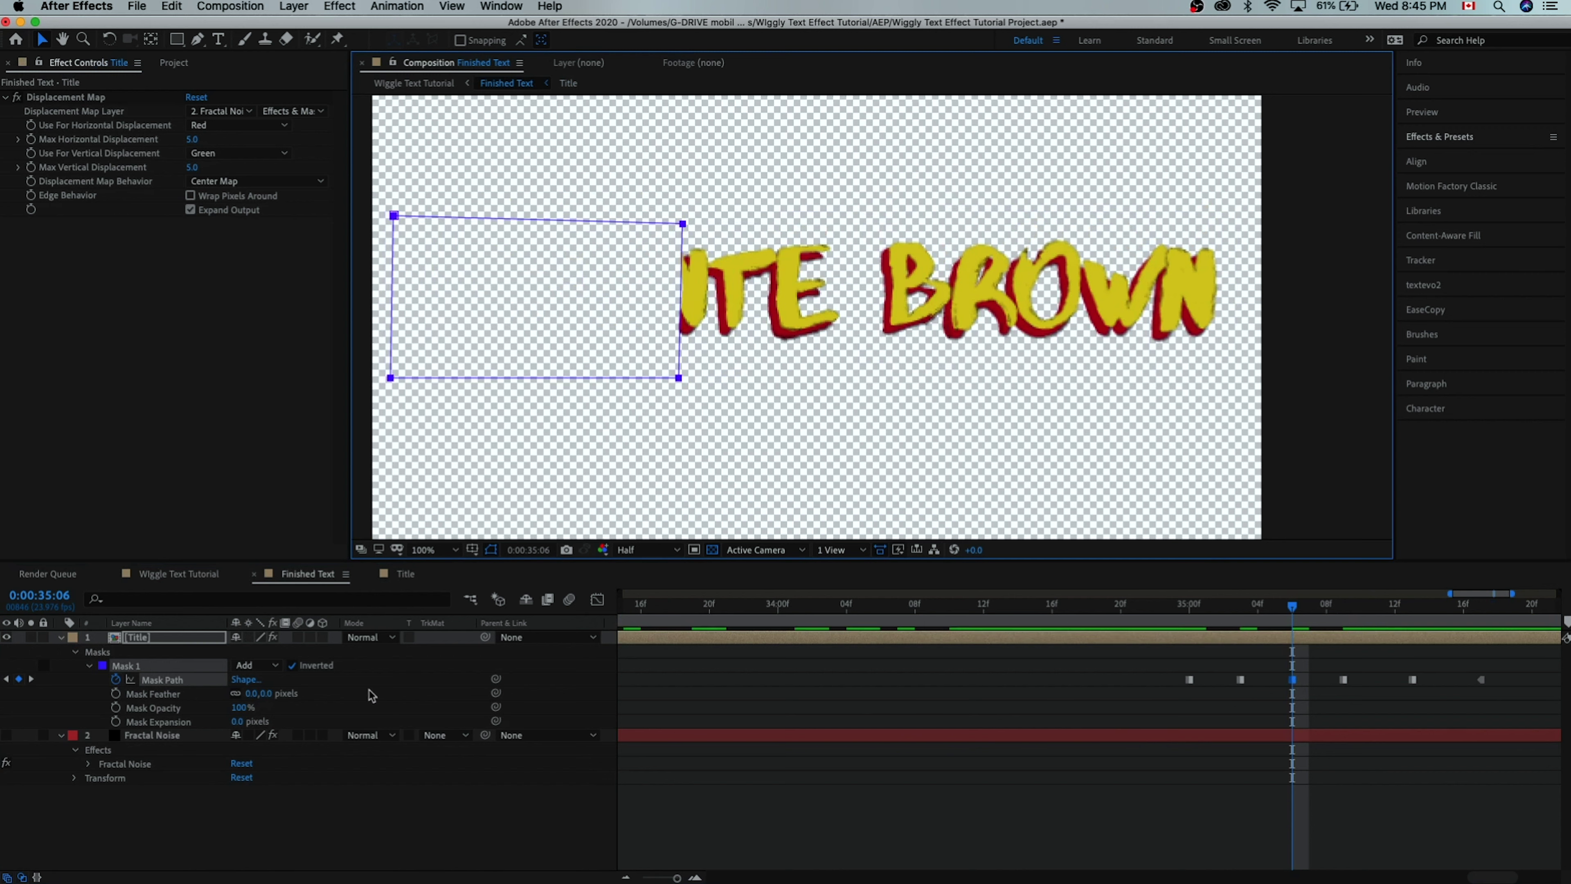
key("Page_Down")
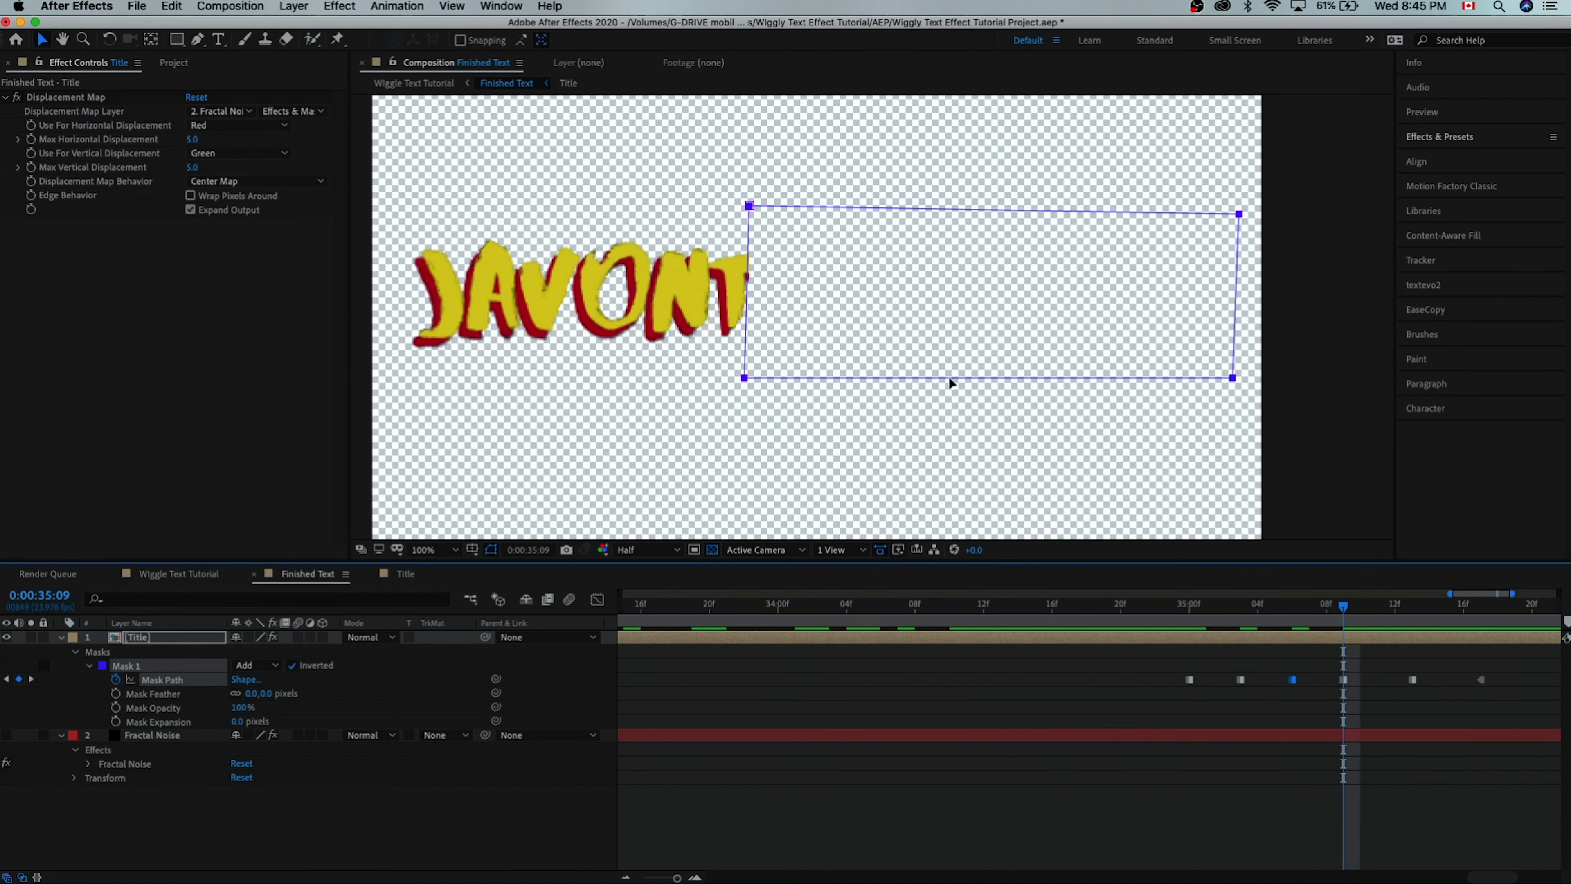
key("Page_Down")
key("Page_Down")
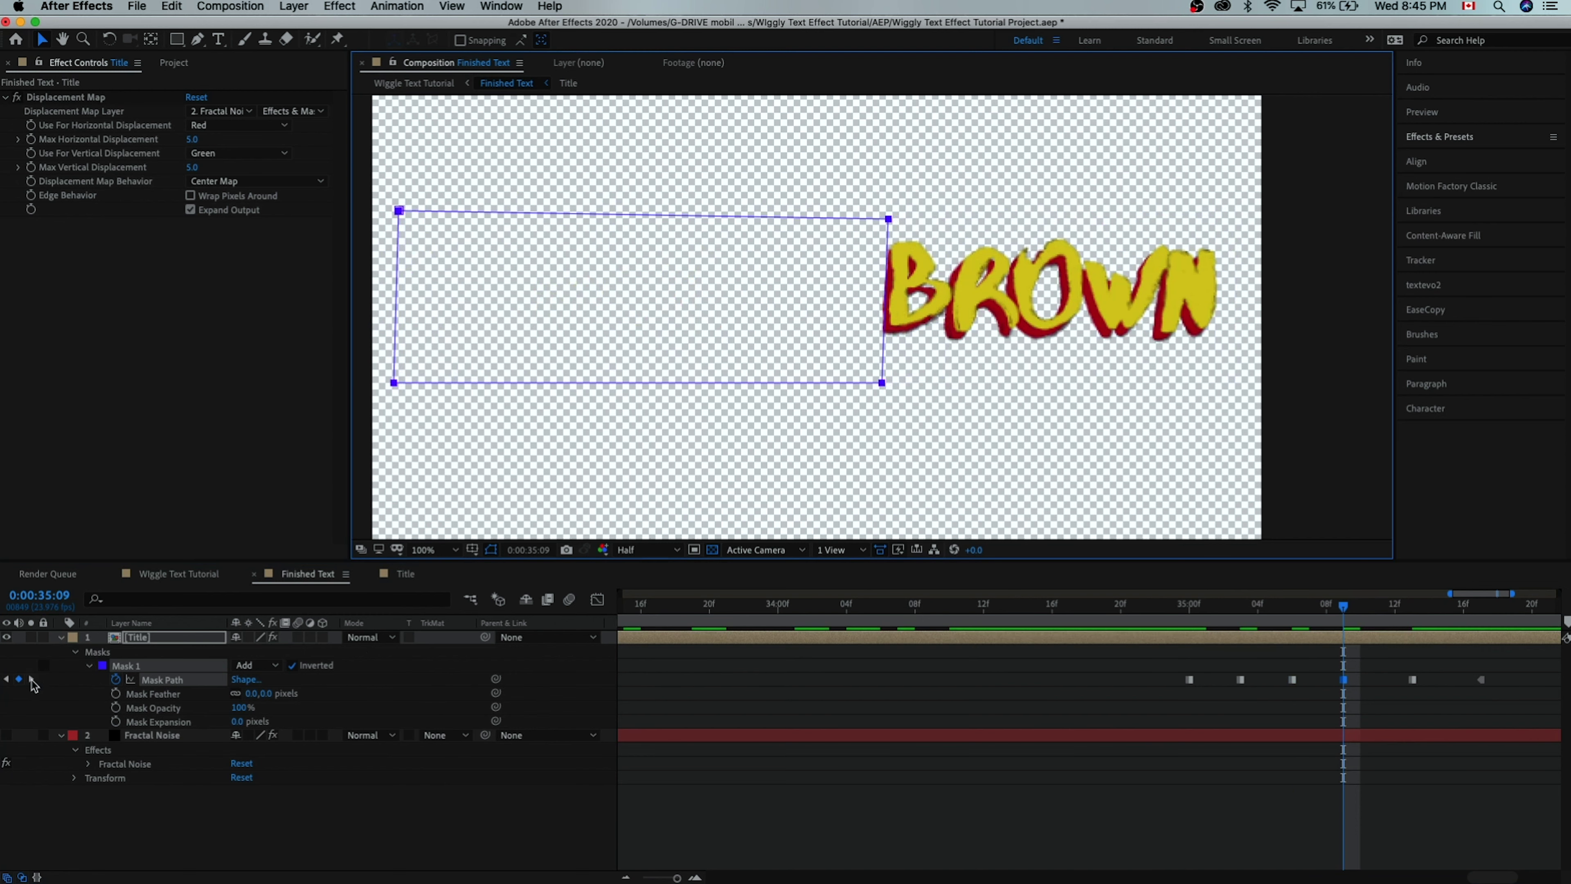
left_click(32, 679)
left_click_drag(1074, 370, 934, 377)
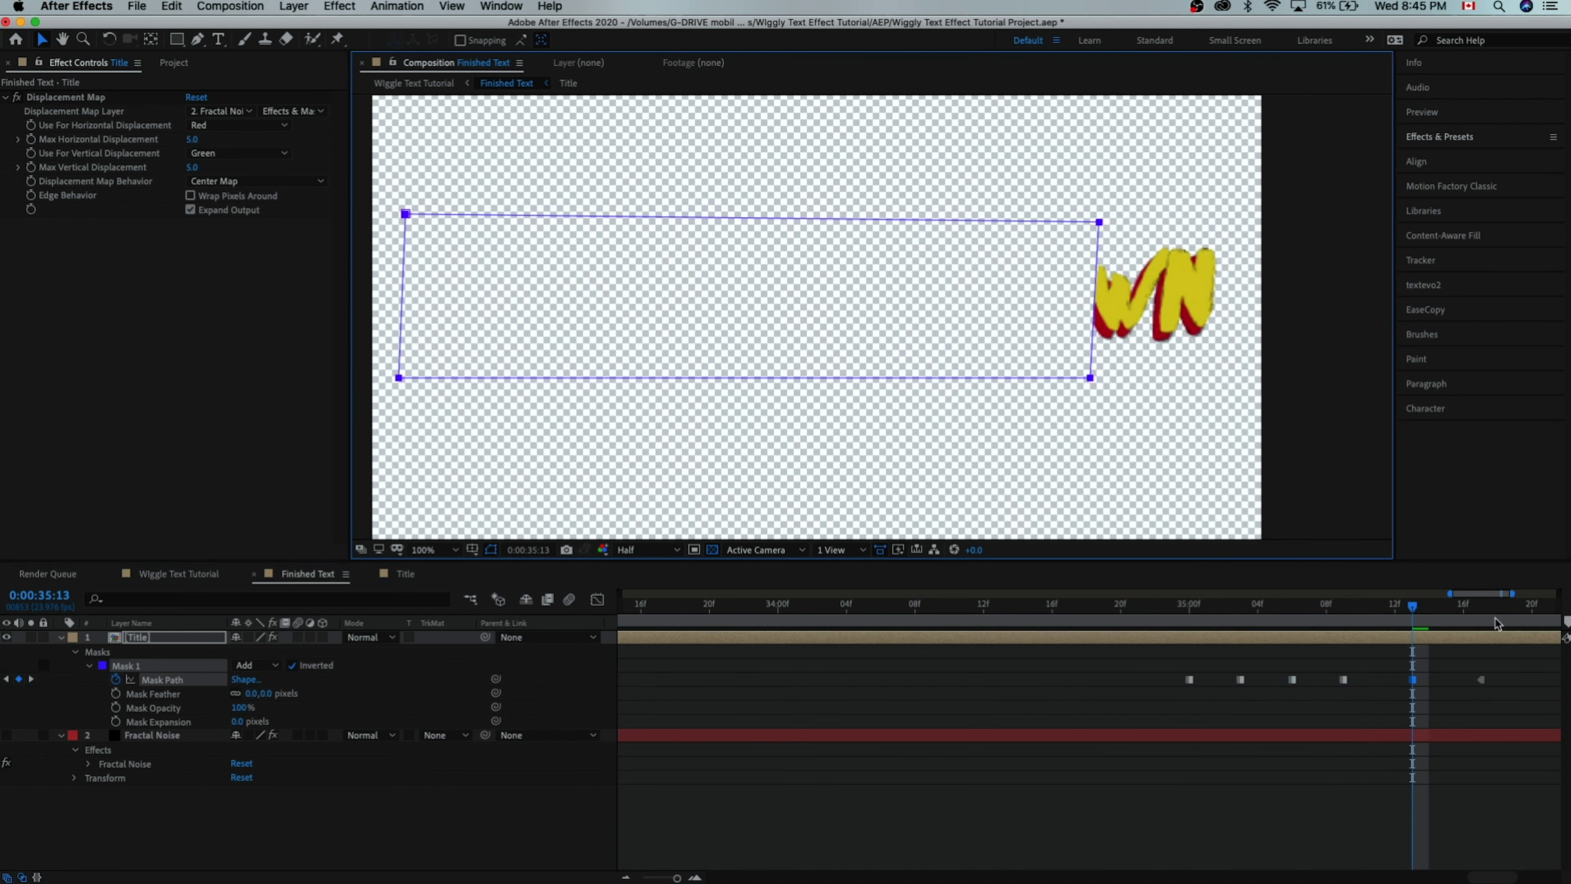
left_click(31, 678)
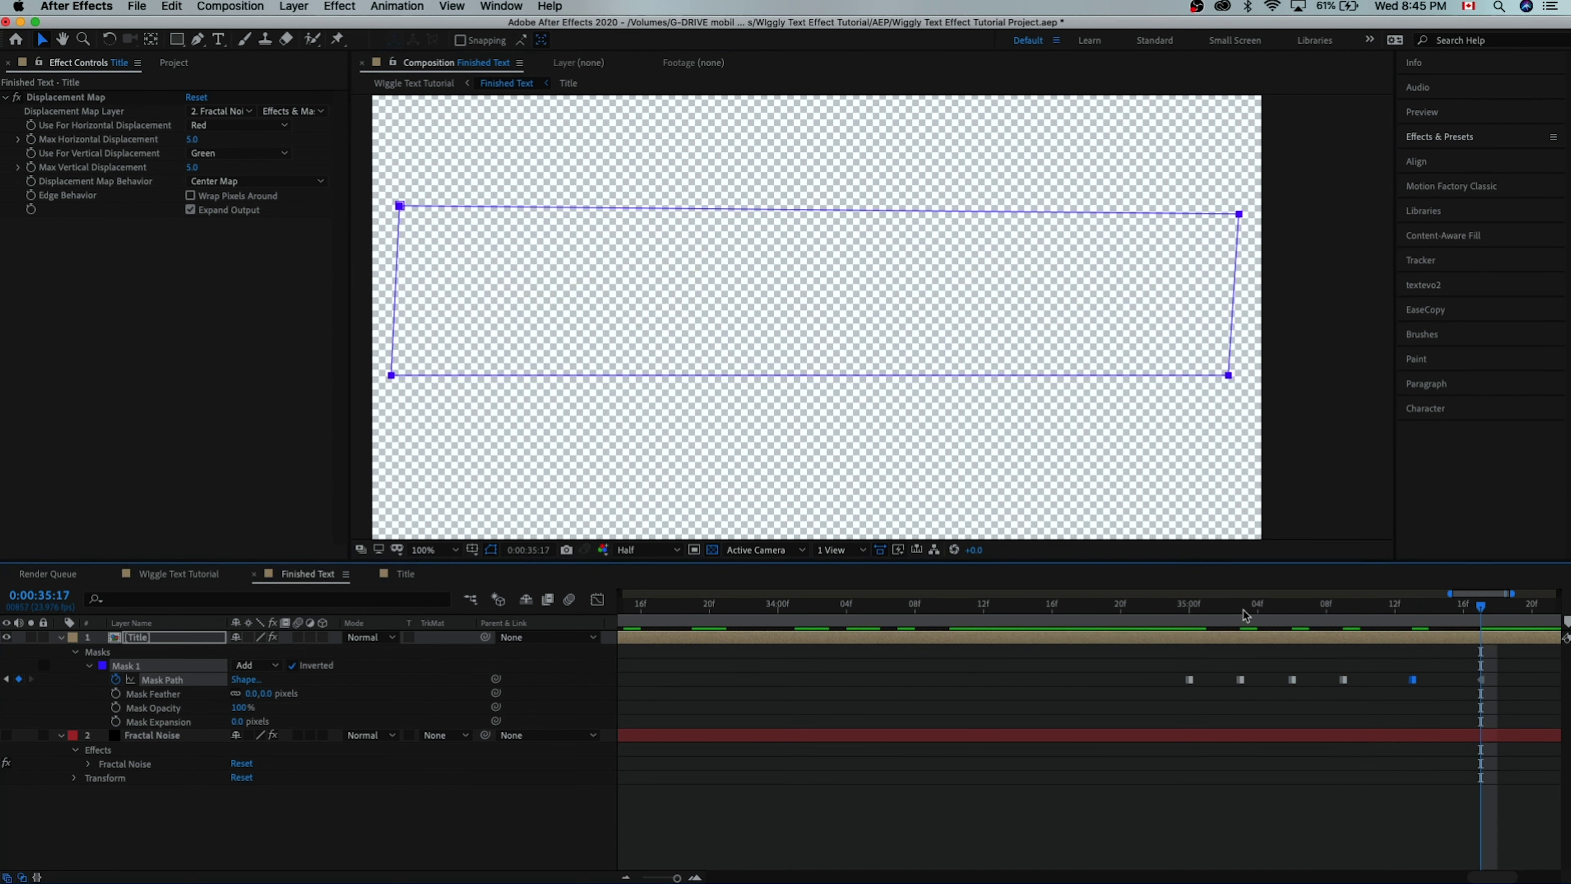
left_click_drag(1247, 614, 1113, 626)
key("minus")
key("minus")
key("minus")
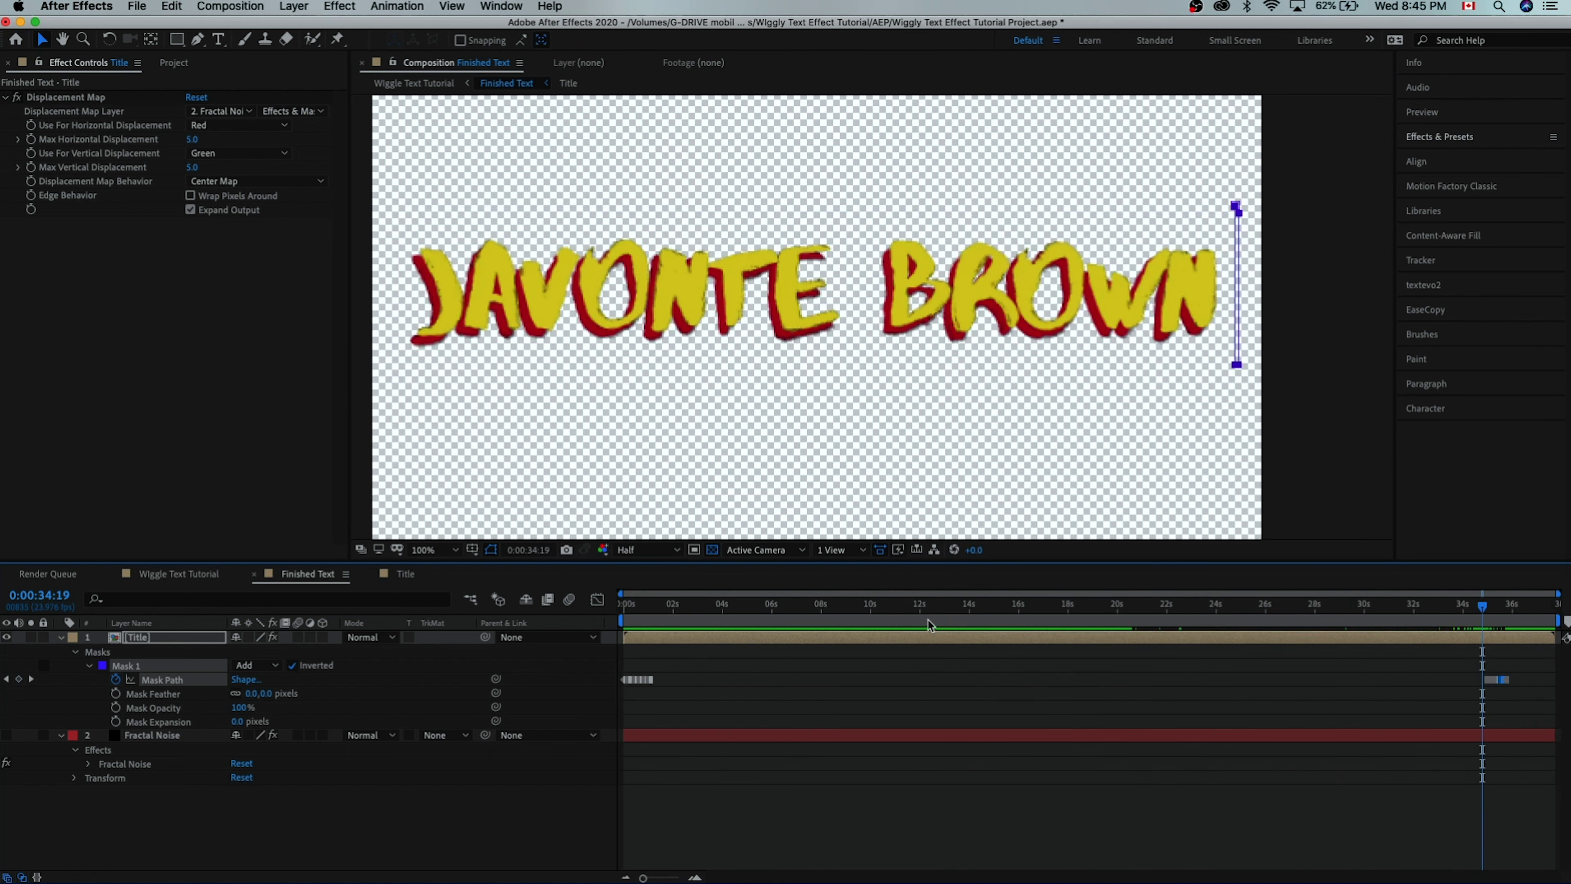
key("Home")
key("space")
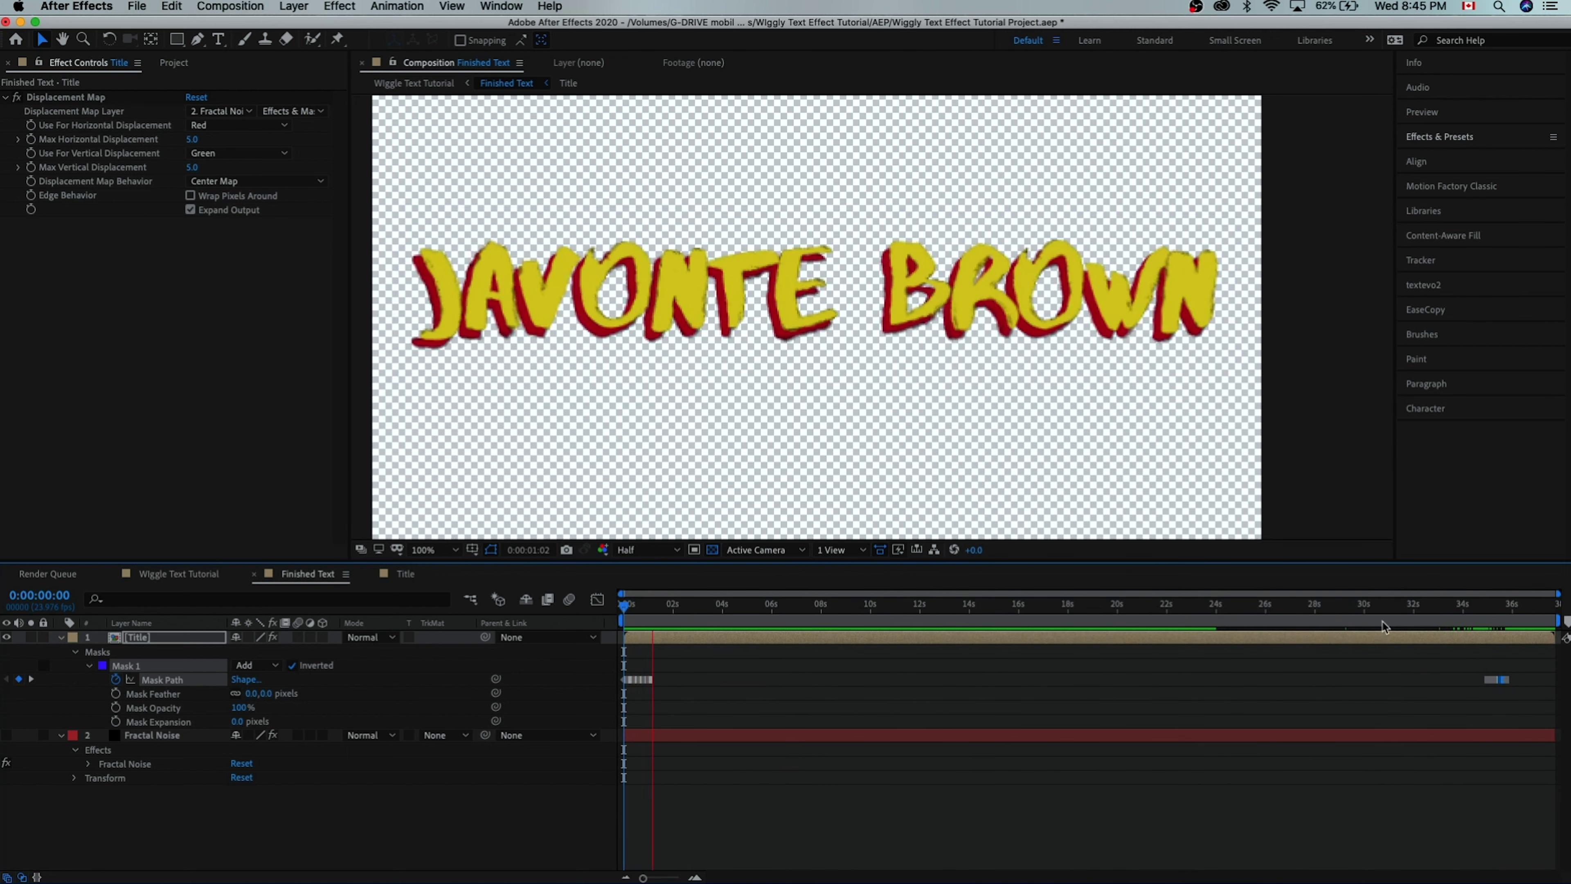
left_click(1457, 613)
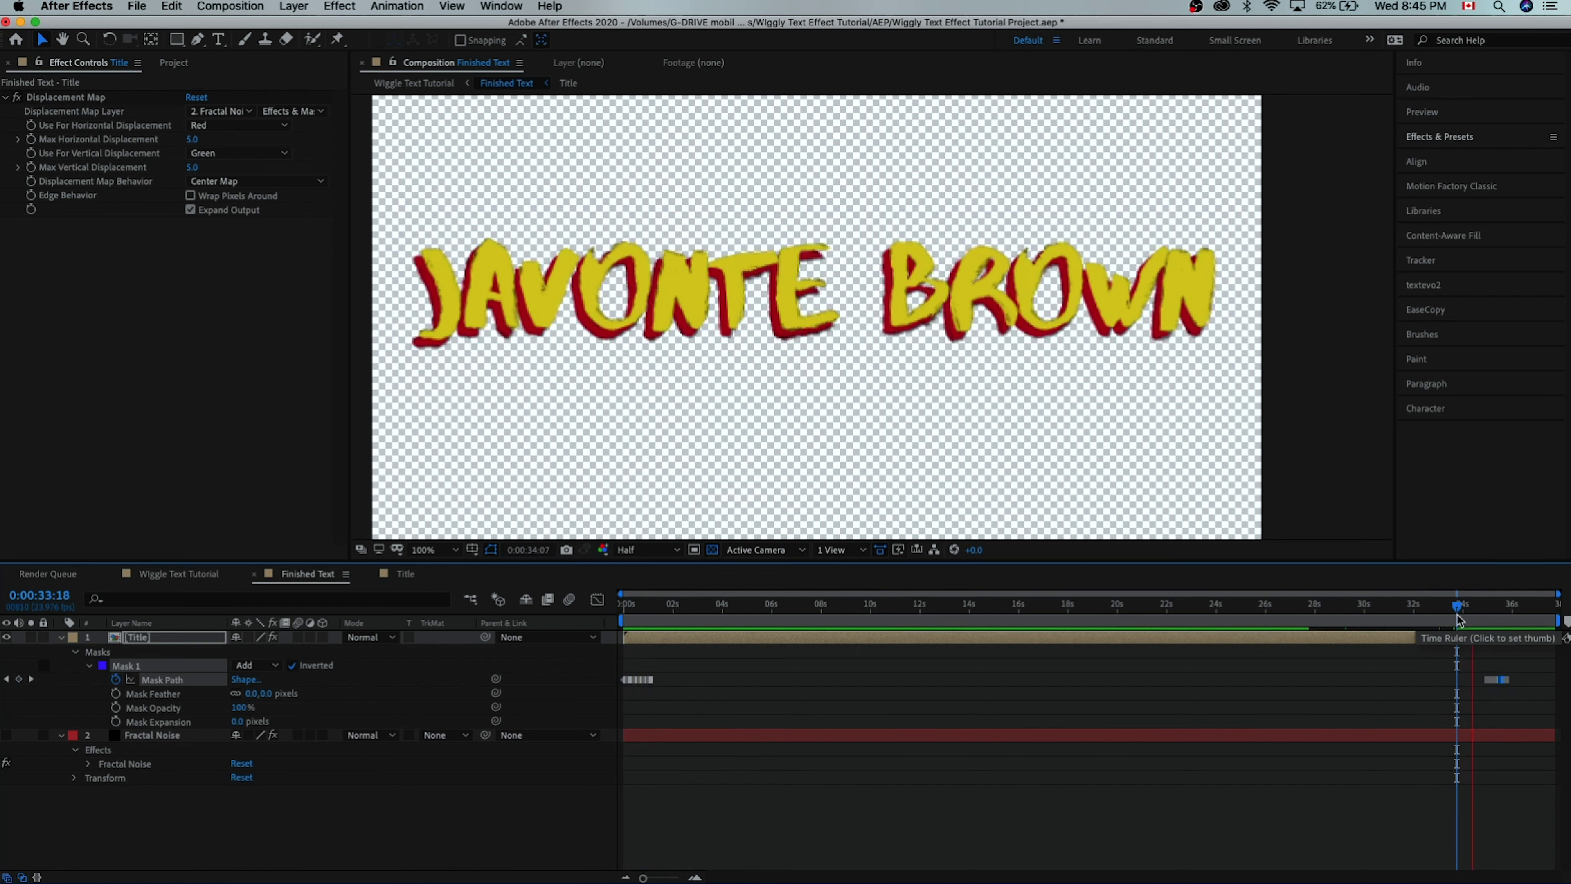